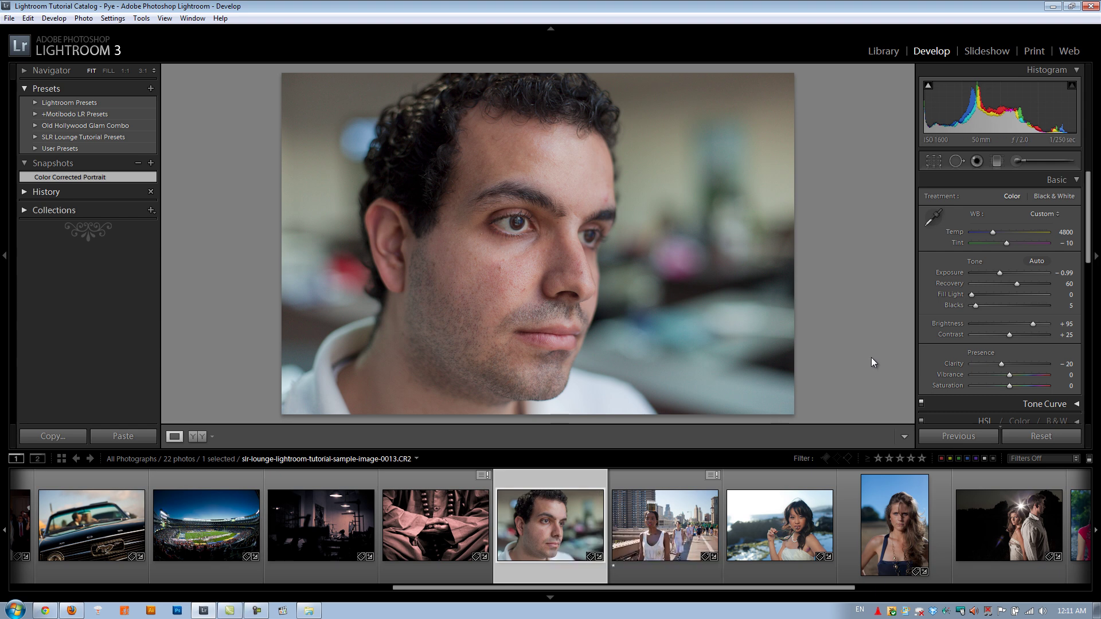
Step: Cycle the screen mode twice so Lightroom fills the screen with no title bar, menu bar or taskbar
{"action": "key", "text": "f"}
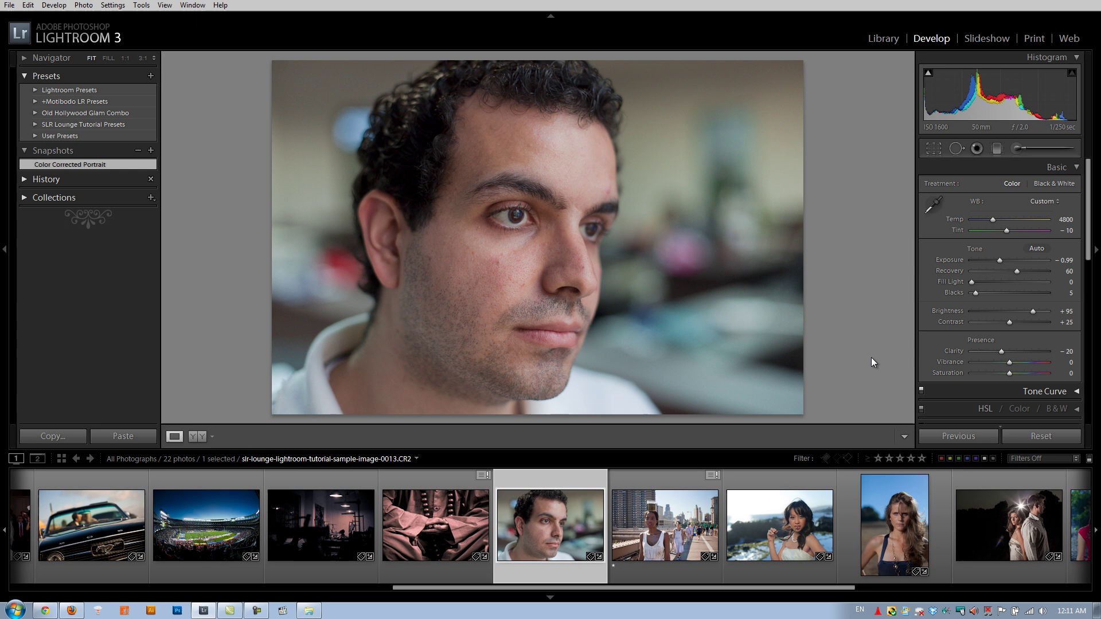
{"action": "key", "text": "f"}
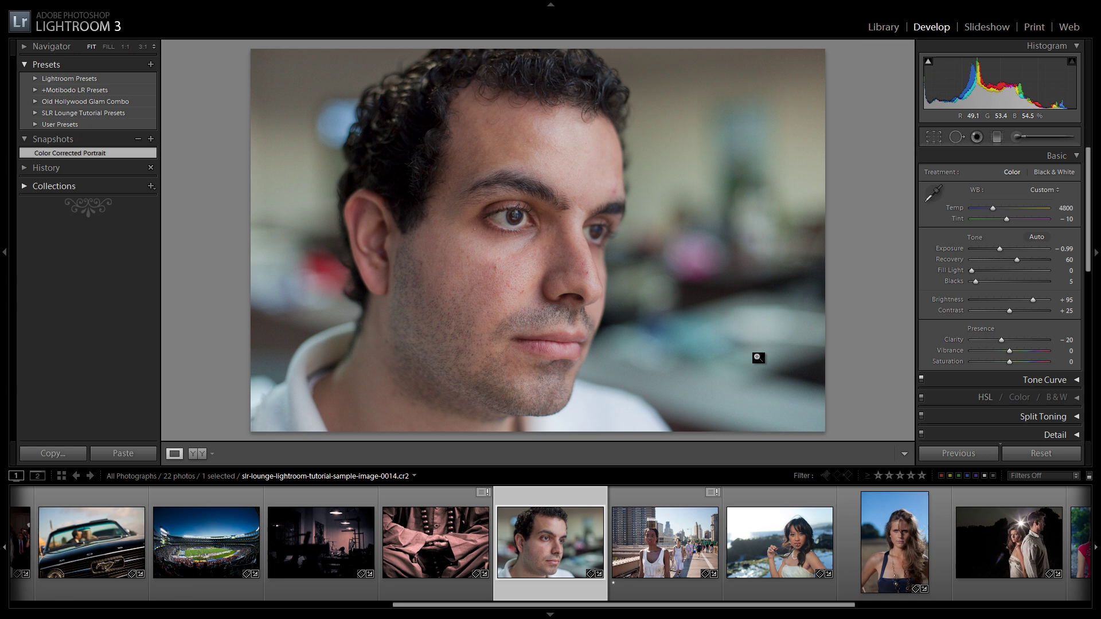
Step: Switch to Spot Removal, zoom to 1:1 and heal four blemishes on the forehead and hairline
{"action": "key", "text": "q"}
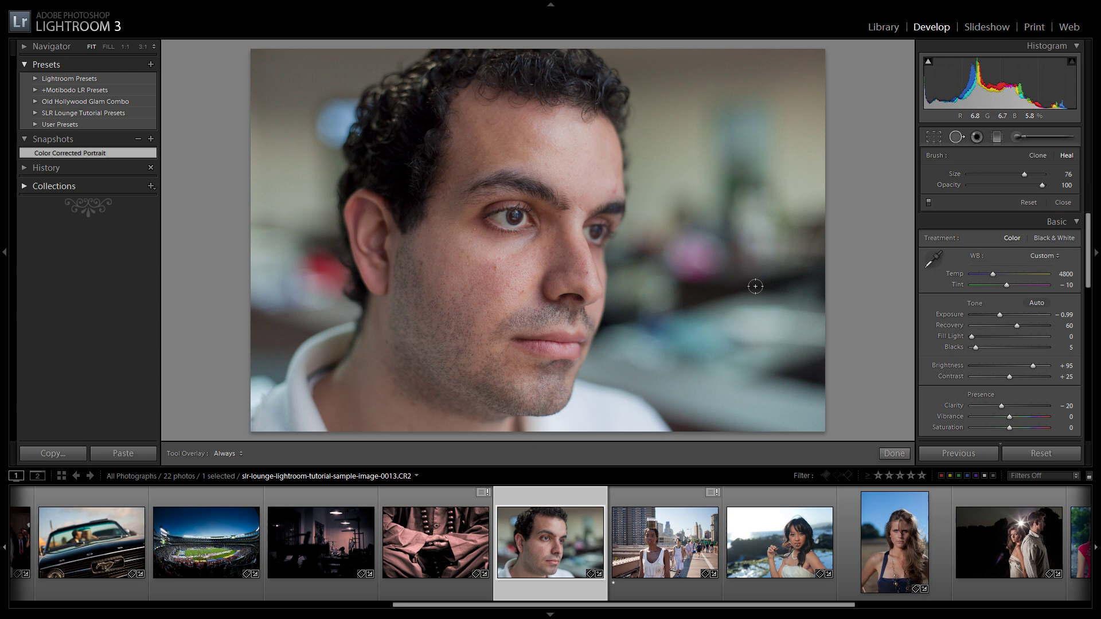
{"action": "key", "text": "z"}
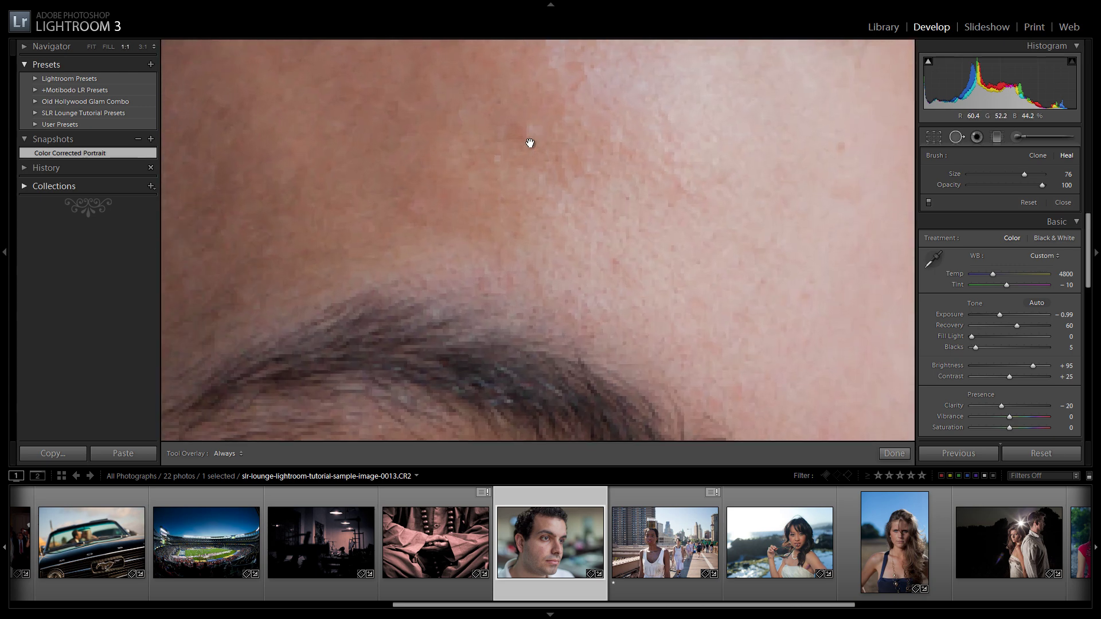
{"action": "scroll", "coordinate": [543, 154], "scroll_direction": "down", "scroll_amount": 3}
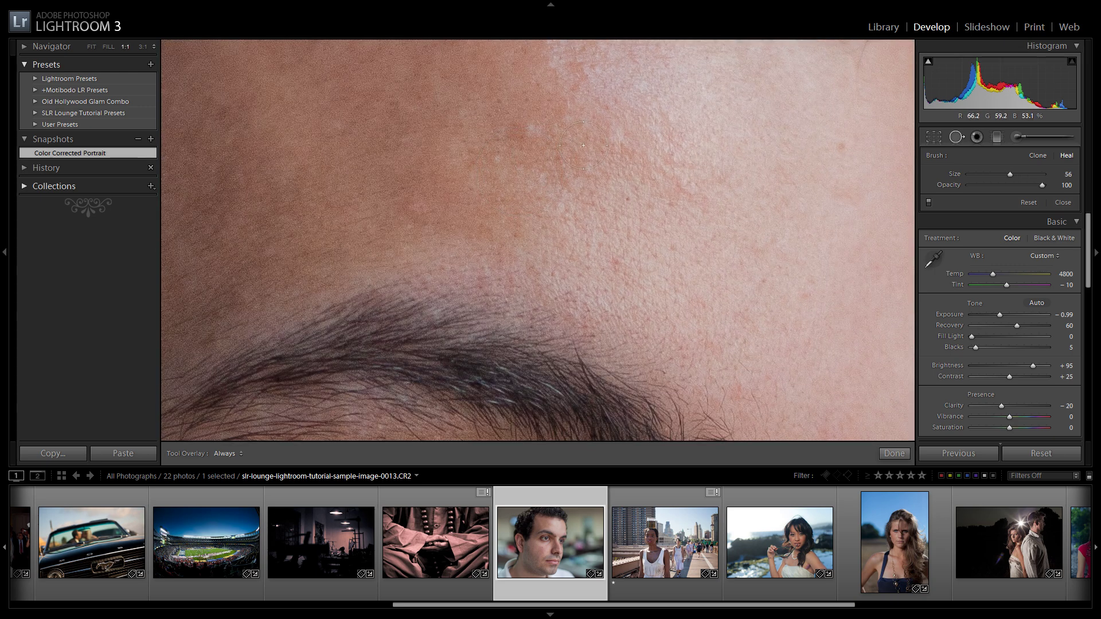
{"action": "scroll", "coordinate": [543, 153], "scroll_direction": "down", "scroll_amount": 3}
{"action": "left_click_drag", "start_coordinate": [541, 115], "coordinate": [541, 201]}
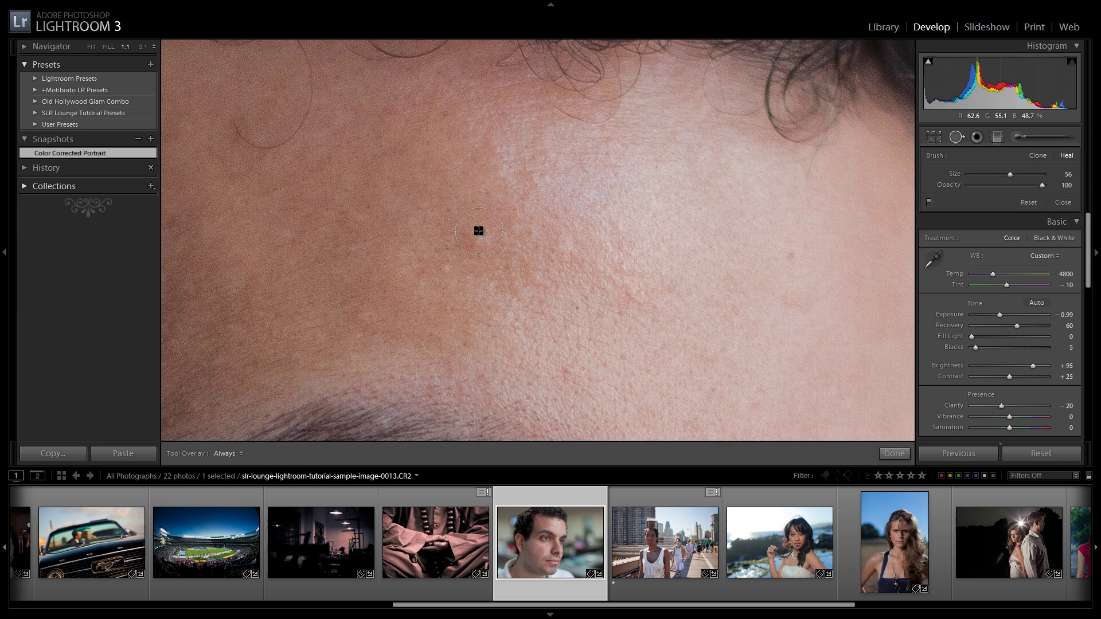
{"action": "left_click", "coordinate": [479, 232]}
{"action": "left_click", "coordinate": [568, 243]}
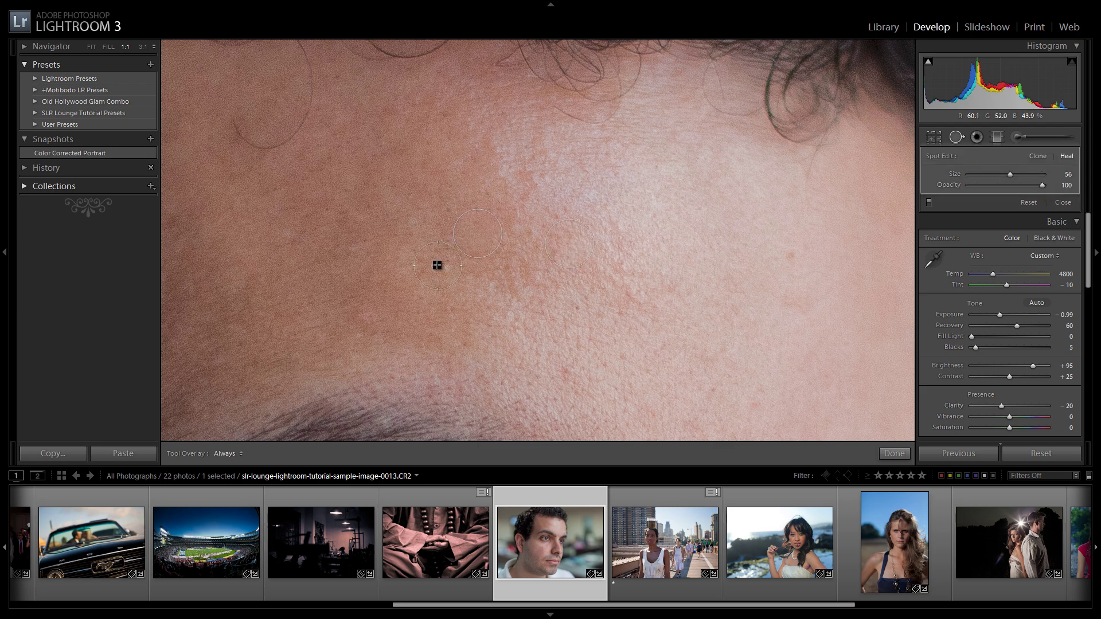
{"action": "left_click", "coordinate": [438, 265]}
{"action": "left_click", "coordinate": [794, 256]}
Step: Heal the spots on the forehead above the eyebrow, including a larger one
{"action": "mouse_move", "coordinate": [844, 298]}
{"action": "left_mouse_down"}
{"action": "mouse_move", "coordinate": [541, 115]}
{"action": "mouse_move", "coordinate": [536, 54]}
{"action": "mouse_move", "coordinate": [553, 5]}
{"action": "left_mouse_up"}
{"action": "left_click", "coordinate": [705, 264]}
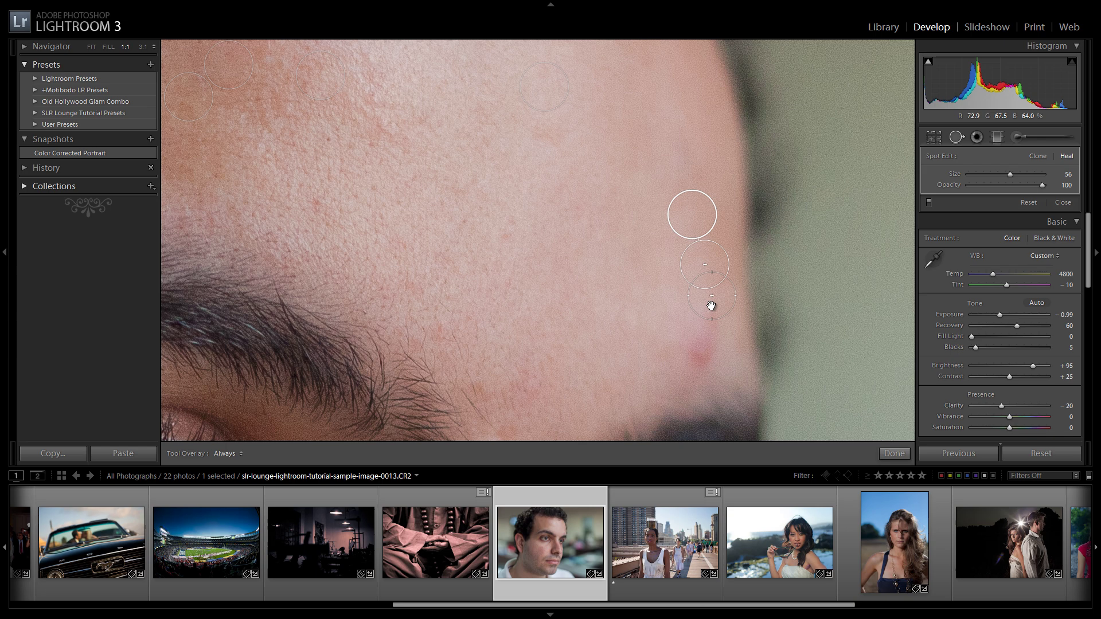
{"action": "scroll", "coordinate": [700, 339], "scroll_direction": "up", "scroll_amount": 3}
{"action": "left_click", "coordinate": [698, 335]}
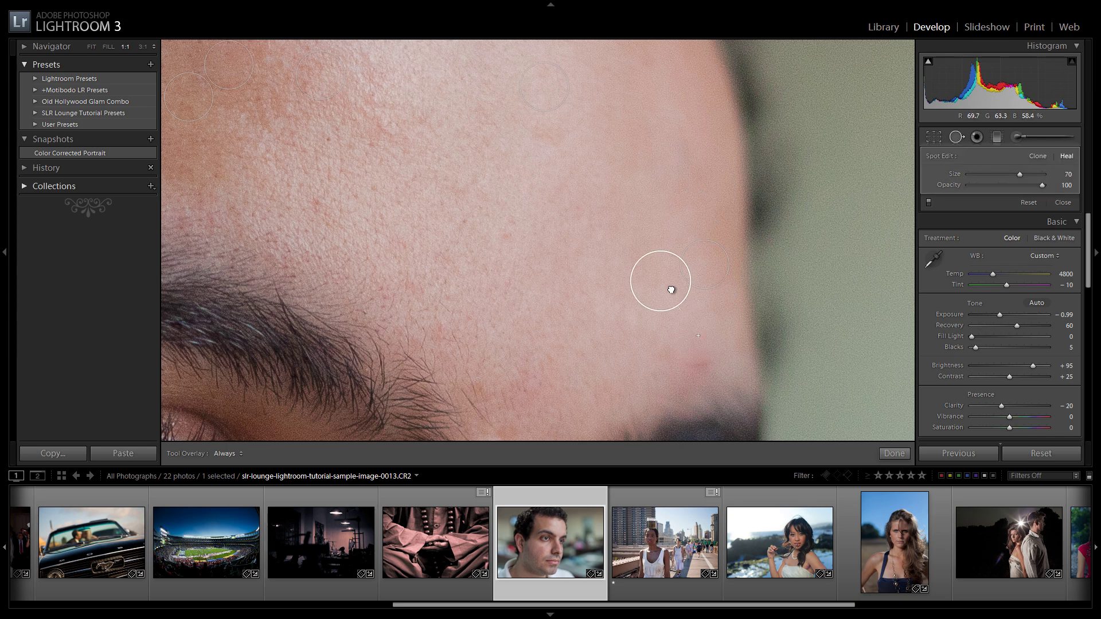
{"action": "mouse_move", "coordinate": [553, 294]}
{"action": "left_mouse_down"}
{"action": "mouse_move", "coordinate": [604, 247]}
{"action": "mouse_move", "coordinate": [639, 146]}
{"action": "mouse_move", "coordinate": [675, 277]}
{"action": "mouse_move", "coordinate": [803, 264]}
{"action": "mouse_move", "coordinate": [795, 268]}
{"action": "left_mouse_up"}
{"action": "scroll", "coordinate": [572, 170], "scroll_direction": "down", "scroll_amount": 3}
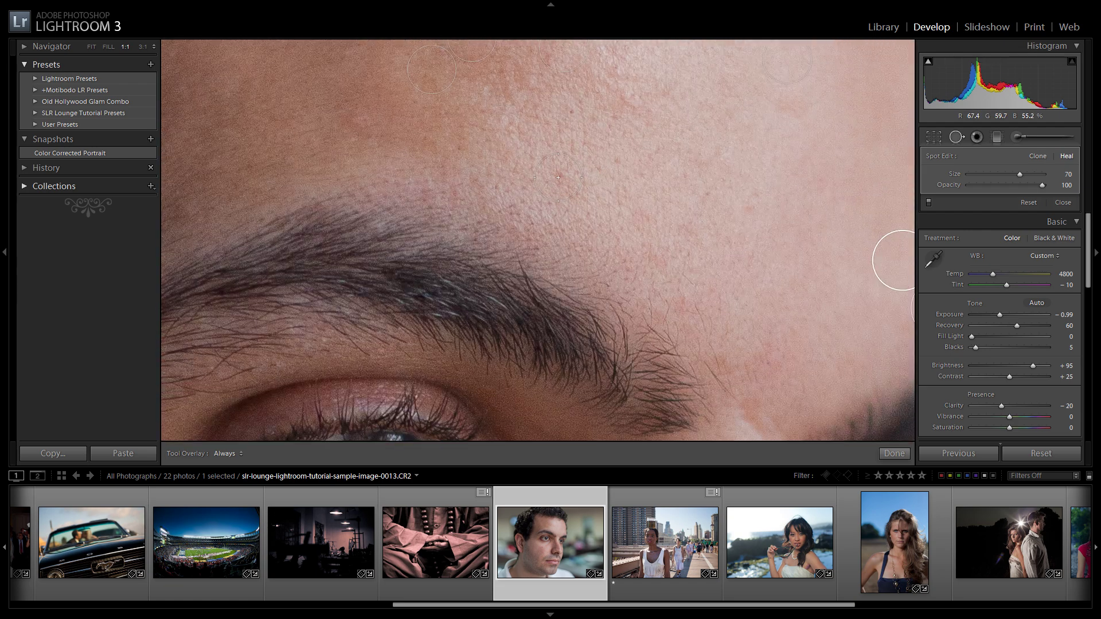
{"action": "left_click", "coordinate": [554, 123]}
Step: Heal more forehead spots and a hairline blemish, moving one heal source to cleaner skin
{"action": "left_click_drag", "start_coordinate": [490, 158], "coordinate": [544, 202]}
{"action": "left_click_drag", "start_coordinate": [601, 166], "coordinate": [620, 177]}
{"action": "left_click_drag", "start_coordinate": [420, 169], "coordinate": [562, 214]}
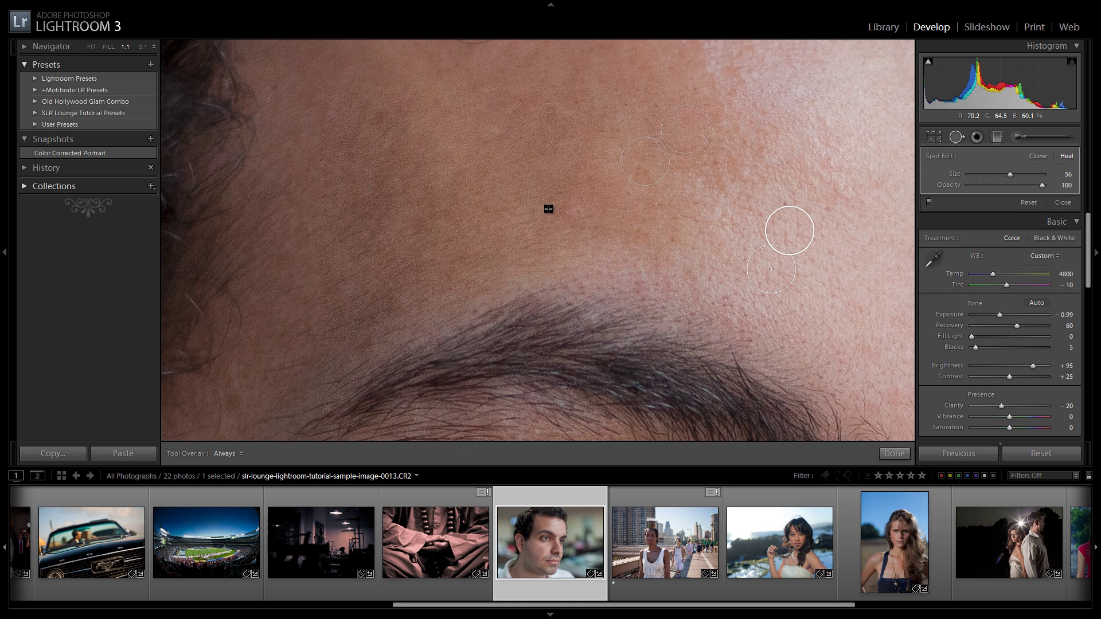
{"action": "left_click", "coordinate": [588, 218]}
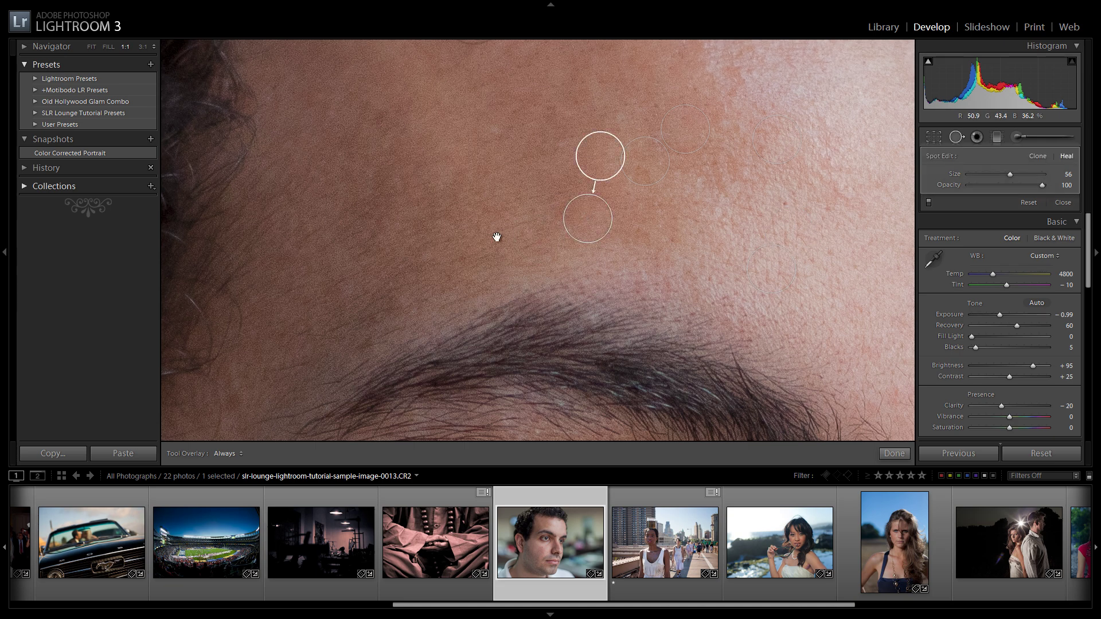
{"action": "mouse_move", "coordinate": [497, 239]}
{"action": "left_mouse_down"}
{"action": "mouse_move", "coordinate": [629, 153]}
{"action": "mouse_move", "coordinate": [541, 226]}
{"action": "mouse_move", "coordinate": [525, 282]}
{"action": "left_mouse_up"}
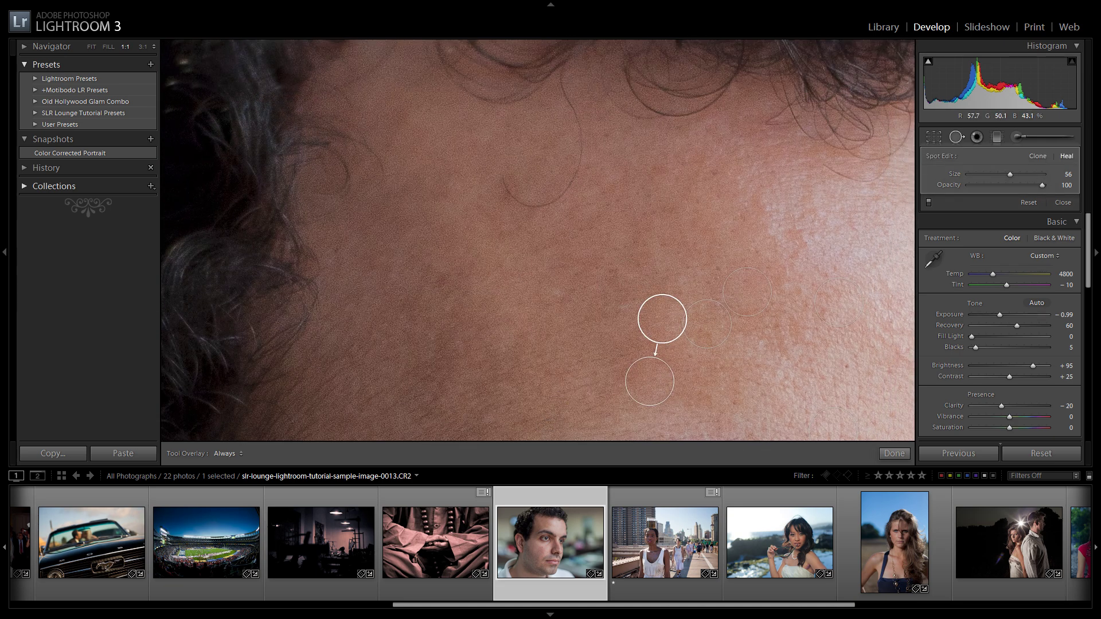
{"action": "left_click", "coordinate": [717, 173]}
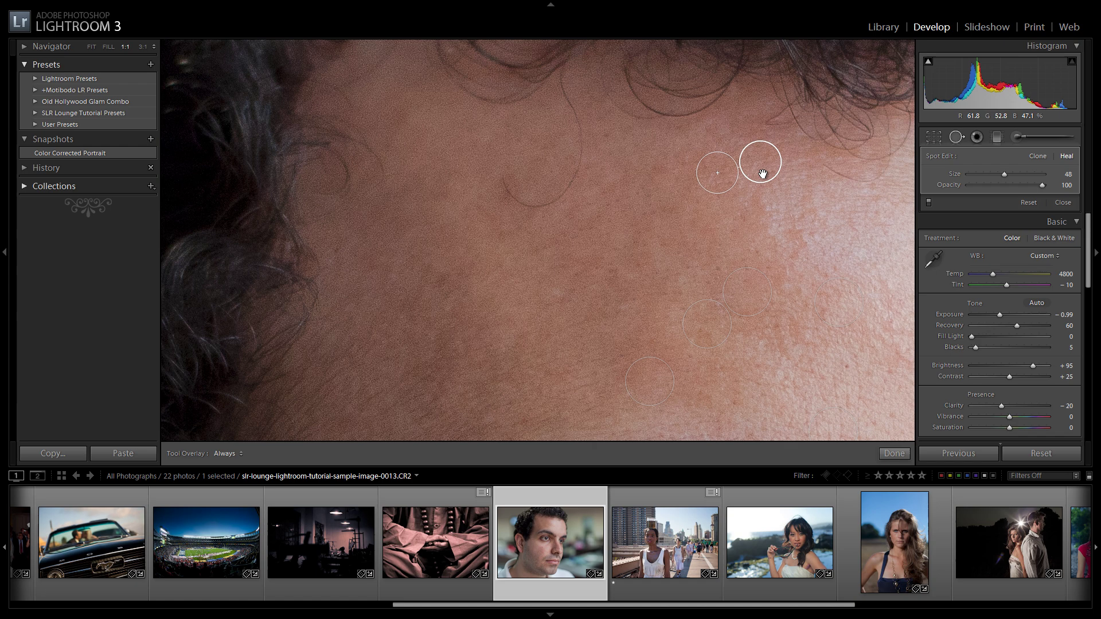
{"action": "mouse_move", "coordinate": [718, 293]}
{"action": "left_mouse_down"}
{"action": "mouse_move", "coordinate": [696, 264]}
{"action": "mouse_move", "coordinate": [602, 249]}
{"action": "mouse_move", "coordinate": [573, 49]}
{"action": "mouse_move", "coordinate": [721, 157]}
{"action": "left_mouse_up"}
Step: Heal blemishes below the eye and on the upper cheek with a slightly smaller brush, using better-matching sources
{"action": "left_click", "coordinate": [560, 181]}
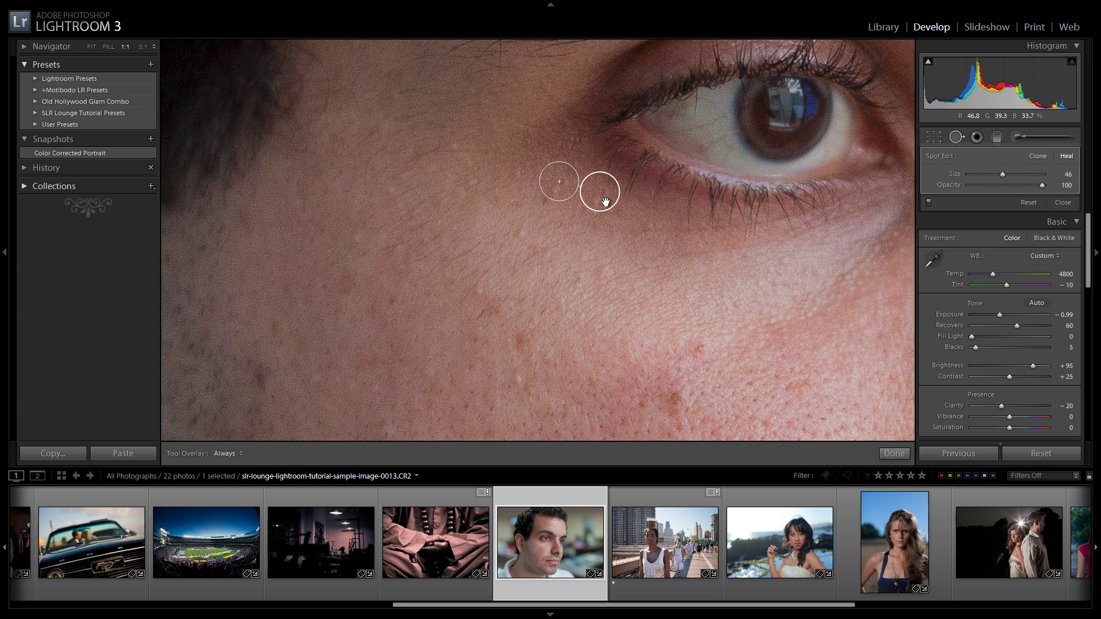
{"action": "left_click_drag", "start_coordinate": [602, 204], "coordinate": [583, 247]}
{"action": "mouse_move", "coordinate": [597, 208]}
{"action": "left_mouse_down"}
{"action": "mouse_move", "coordinate": [639, 211]}
{"action": "mouse_move", "coordinate": [634, 242]}
{"action": "left_mouse_up"}
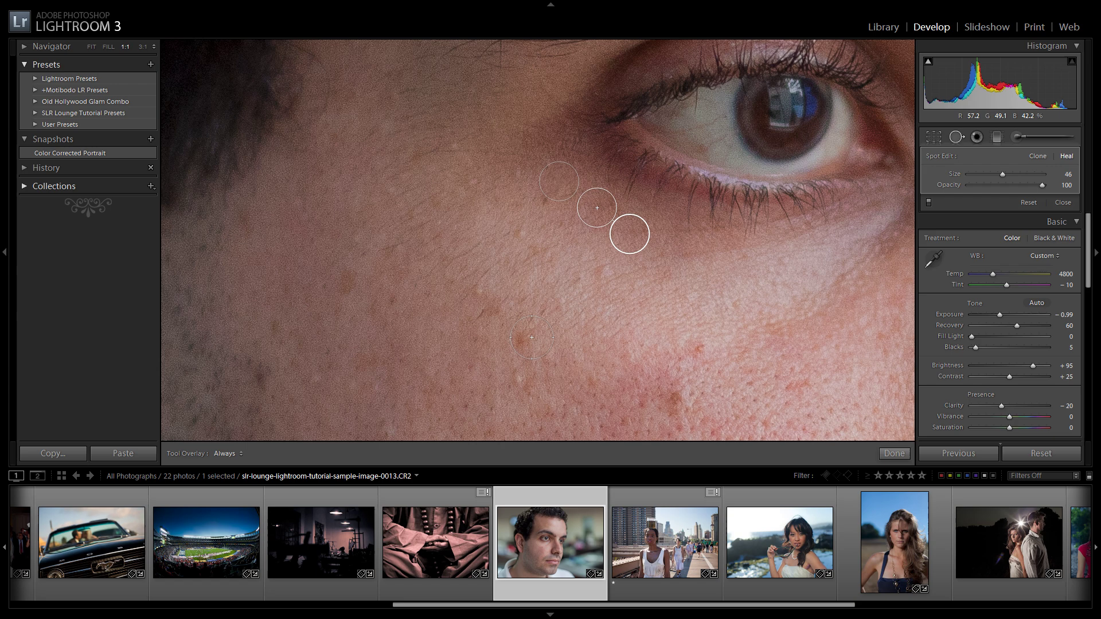
{"action": "left_click", "coordinate": [522, 339]}
{"action": "key", "text": "bracketleft"}
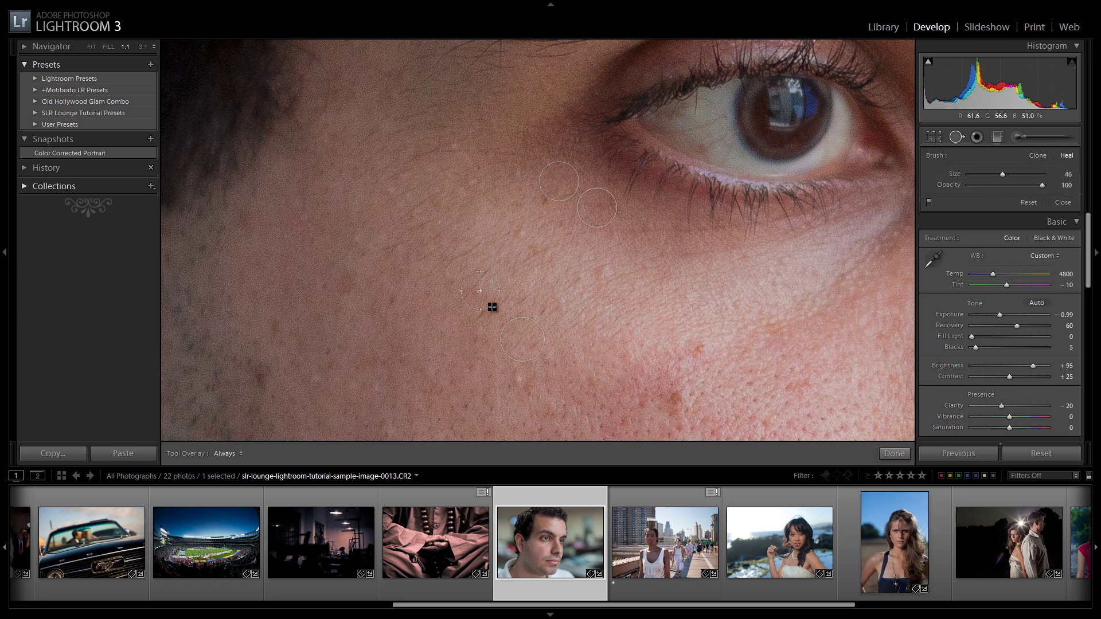
{"action": "left_click", "coordinate": [520, 379]}
{"action": "left_click", "coordinate": [673, 399]}
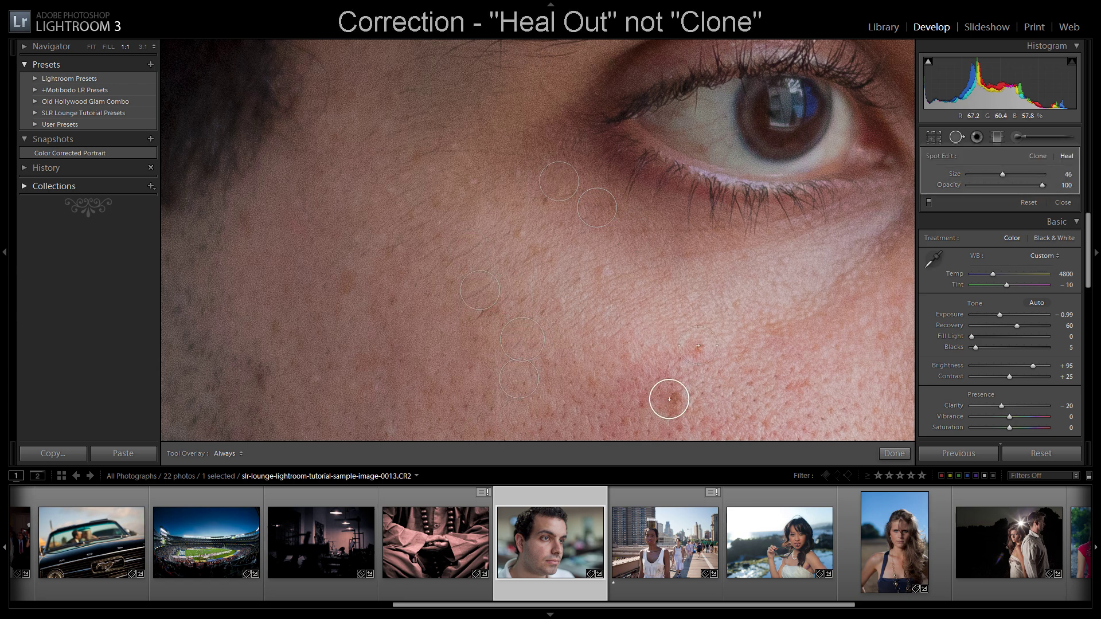
Step: Heal the blemishes on the cheek beside the nose, sampling skin to their right
{"action": "left_click_drag", "start_coordinate": [561, 387], "coordinate": [575, 185]}
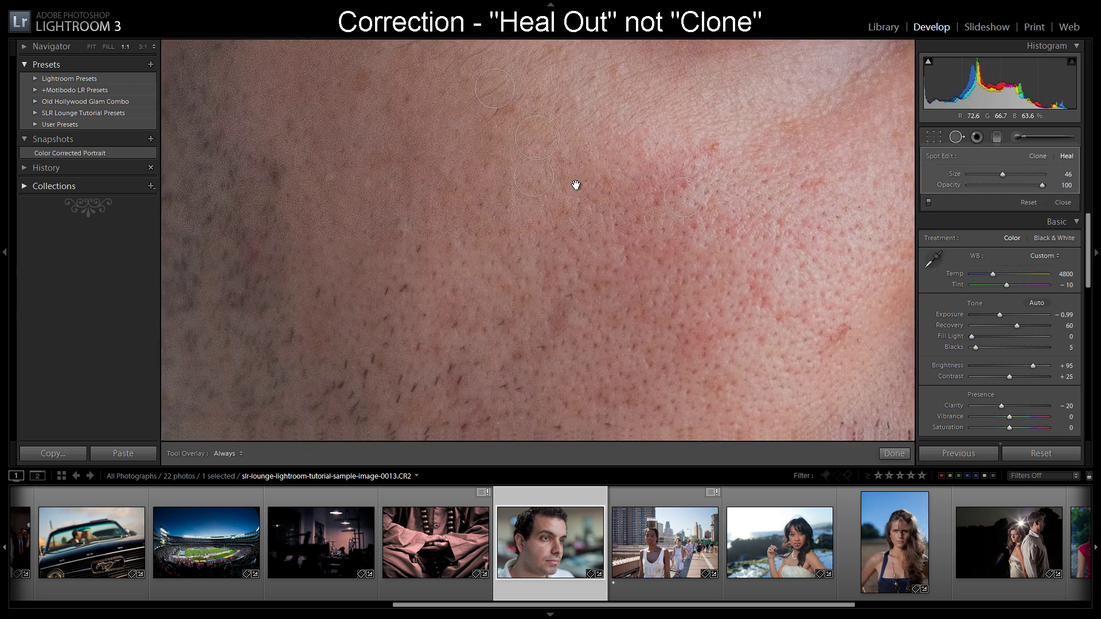
{"action": "left_click", "coordinate": [716, 191]}
{"action": "left_click_drag", "start_coordinate": [800, 175], "coordinate": [597, 187]}
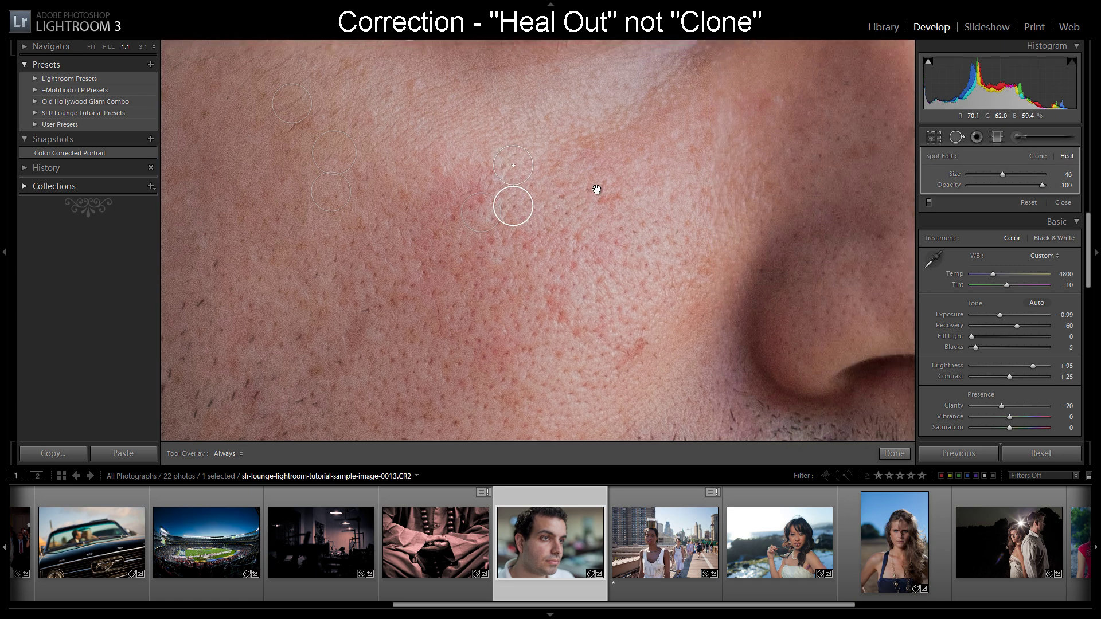
{"action": "mouse_move", "coordinate": [514, 207]}
{"action": "left_mouse_down"}
{"action": "mouse_move", "coordinate": [614, 192]}
{"action": "mouse_move", "coordinate": [593, 361]}
{"action": "mouse_move", "coordinate": [691, 249]}
{"action": "left_mouse_up"}
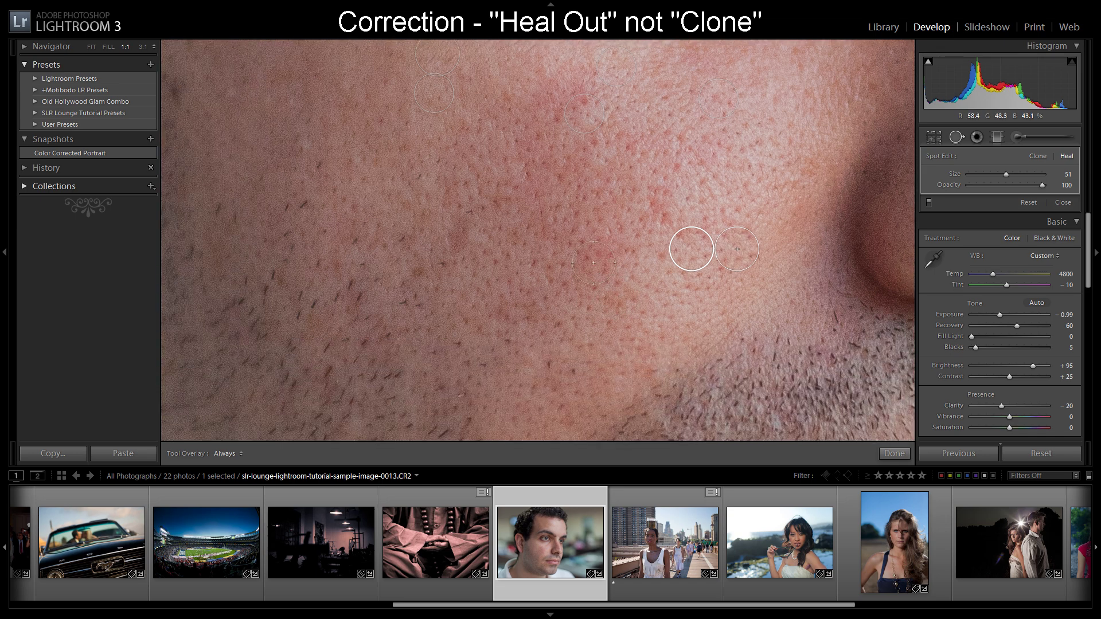
{"action": "scroll", "coordinate": [597, 185], "scroll_direction": "up", "scroll_amount": 3}
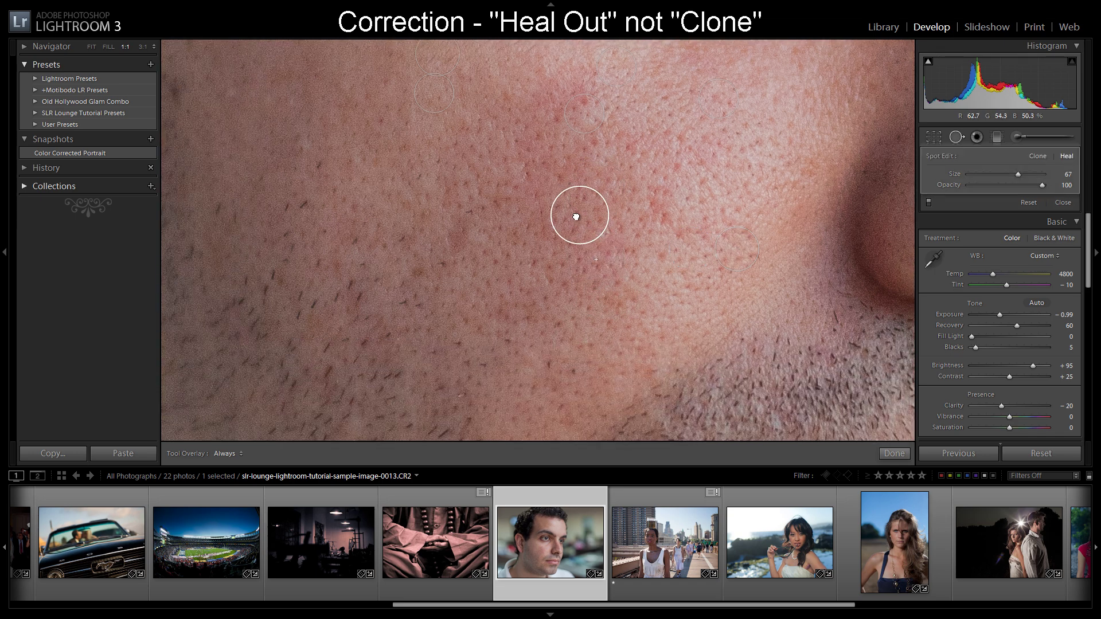
{"action": "mouse_move", "coordinate": [627, 263]}
{"action": "left_mouse_down"}
{"action": "mouse_move", "coordinate": [690, 251]}
{"action": "mouse_move", "coordinate": [771, 276]}
{"action": "left_mouse_up"}
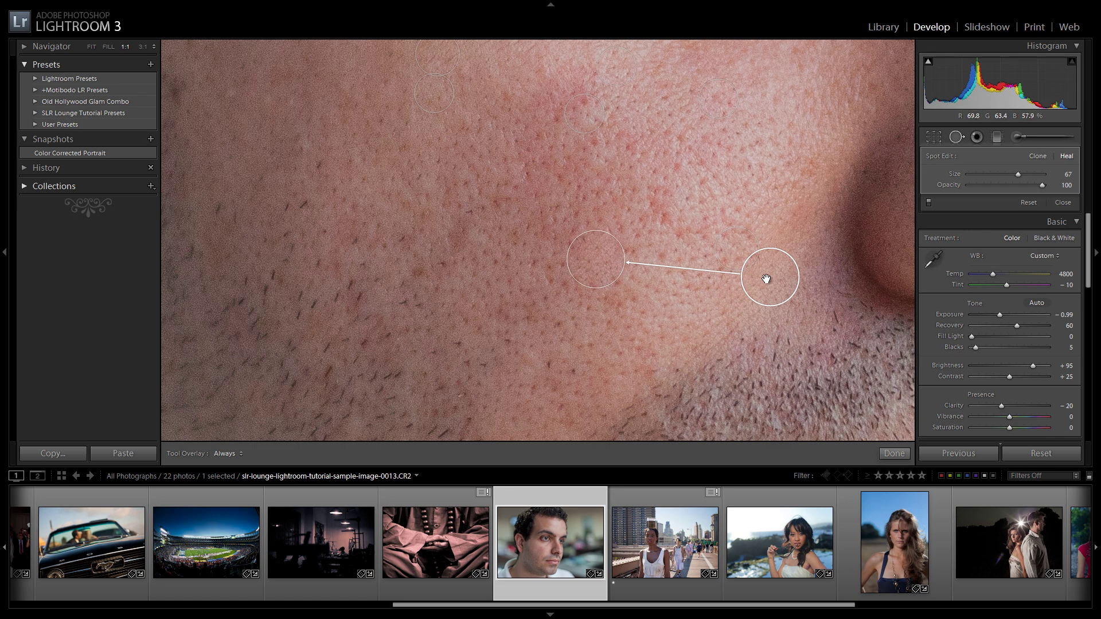
Step: Heal a lower-cheek blemish and one in the stubble along the jaw
{"action": "left_click_drag", "start_coordinate": [595, 209], "coordinate": [746, 170]}
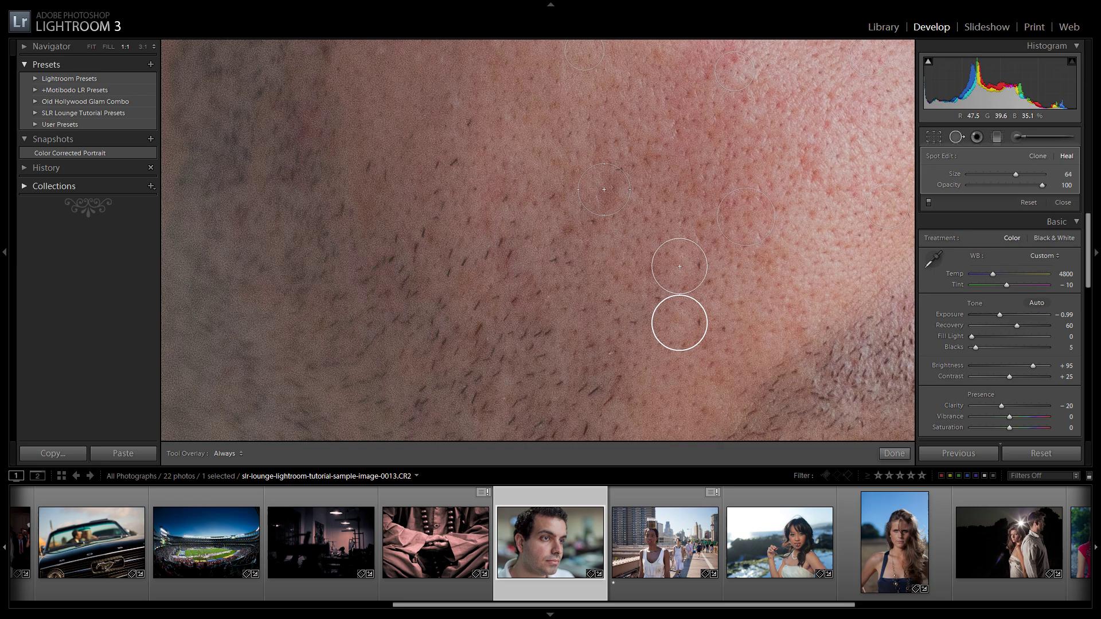
{"action": "left_click_drag", "start_coordinate": [609, 187], "coordinate": [578, 300]}
{"action": "left_click", "coordinate": [508, 388]}
{"action": "left_click_drag", "start_coordinate": [599, 381], "coordinate": [625, 123]}
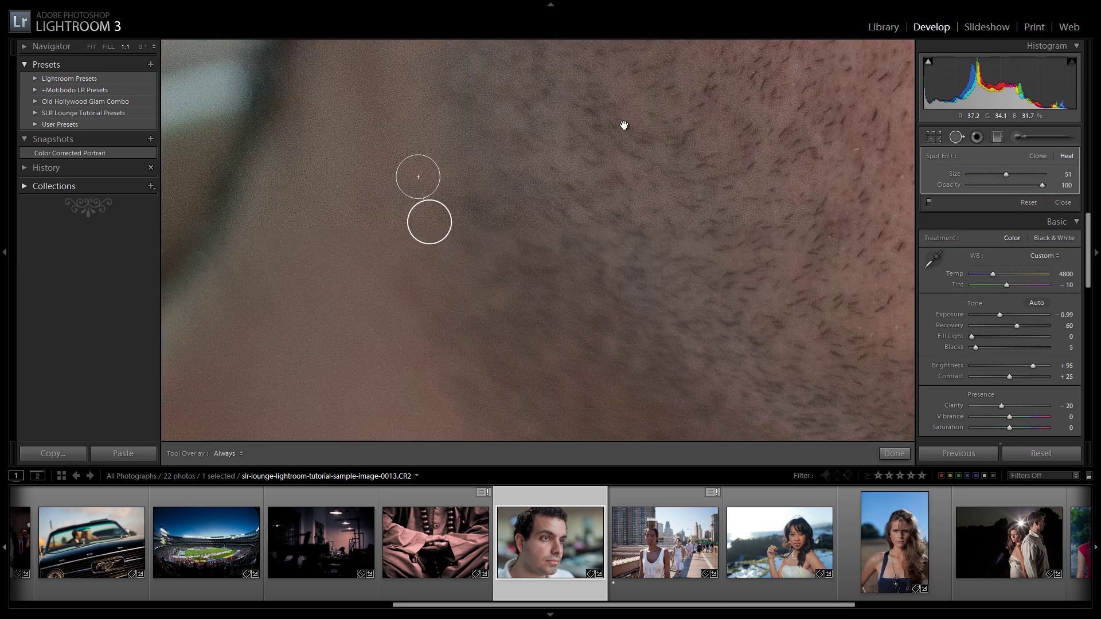
{"action": "left_click", "coordinate": [733, 171]}
{"action": "left_click_drag", "start_coordinate": [390, 251], "coordinate": [339, 253]}
Step: Heal the blemish on the chin below the lip and three spots on the nose
{"action": "left_click", "coordinate": [369, 241]}
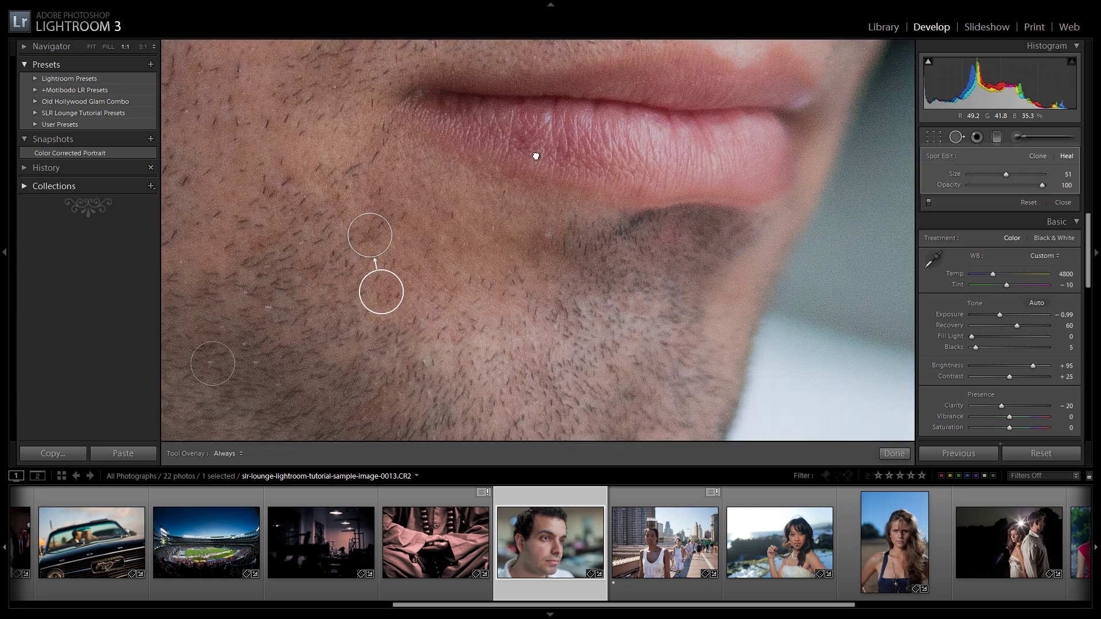
{"action": "left_click_drag", "start_coordinate": [533, 155], "coordinate": [418, 388]}
{"action": "key", "text": "Page_Up"}
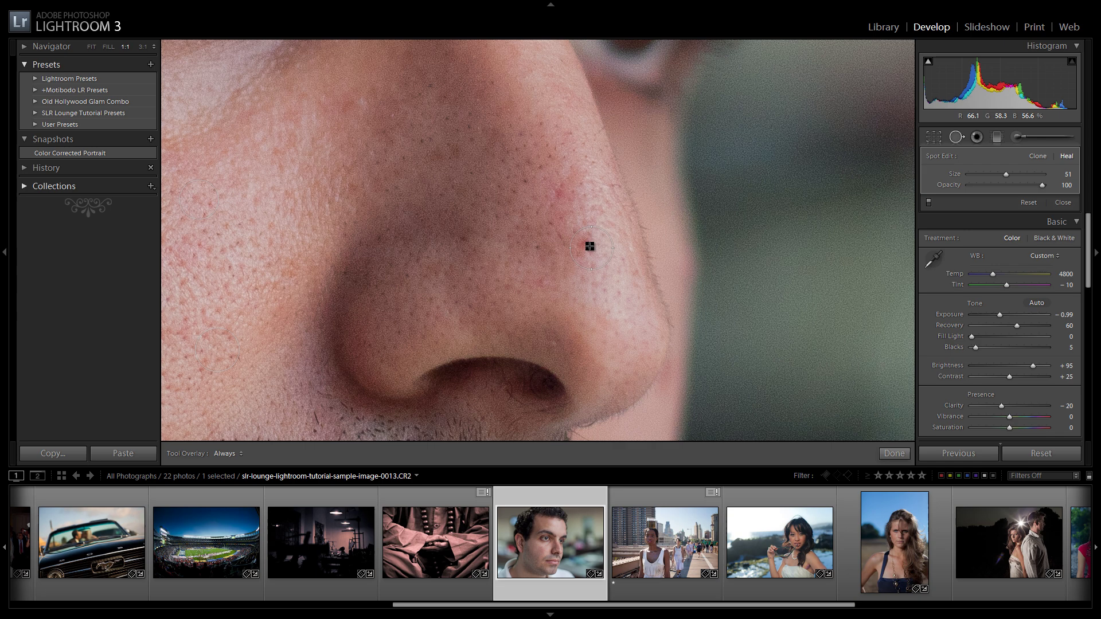
{"action": "left_click", "coordinate": [589, 246]}
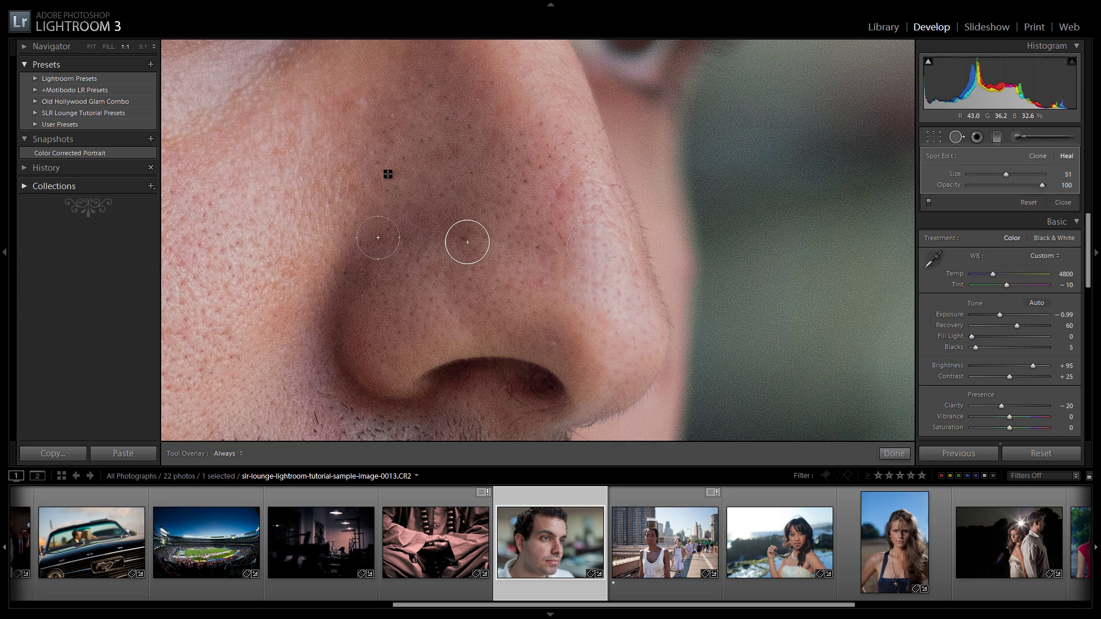
{"action": "left_click_drag", "start_coordinate": [388, 172], "coordinate": [464, 366]}
{"action": "left_click", "coordinate": [464, 365]}
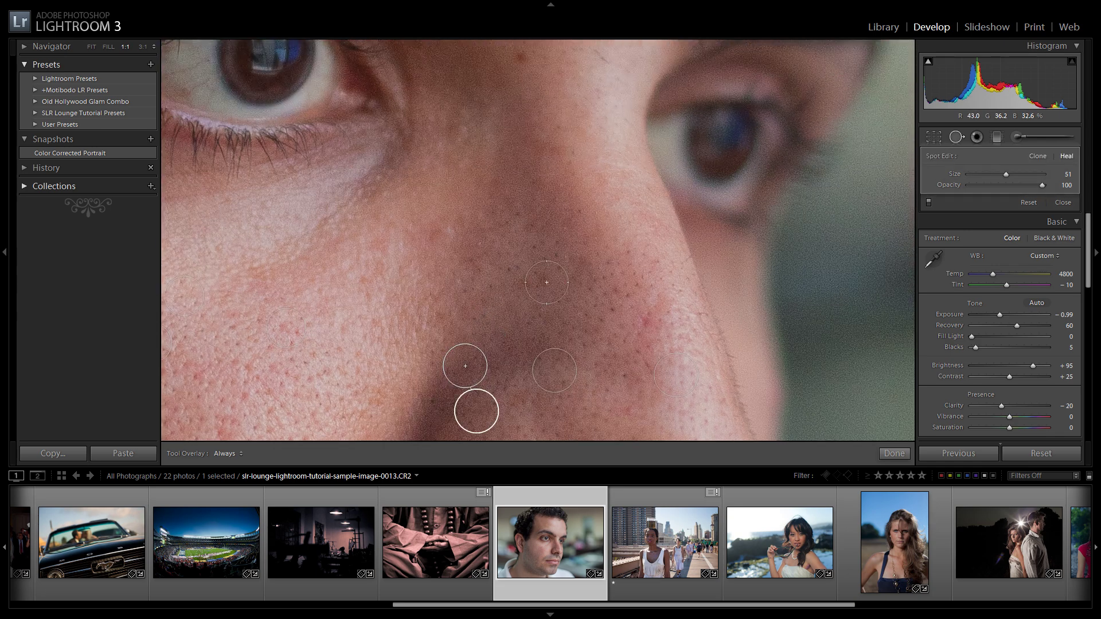
{"action": "left_click", "coordinate": [591, 261]}
{"action": "left_click_drag", "start_coordinate": [615, 339], "coordinate": [617, 182]}
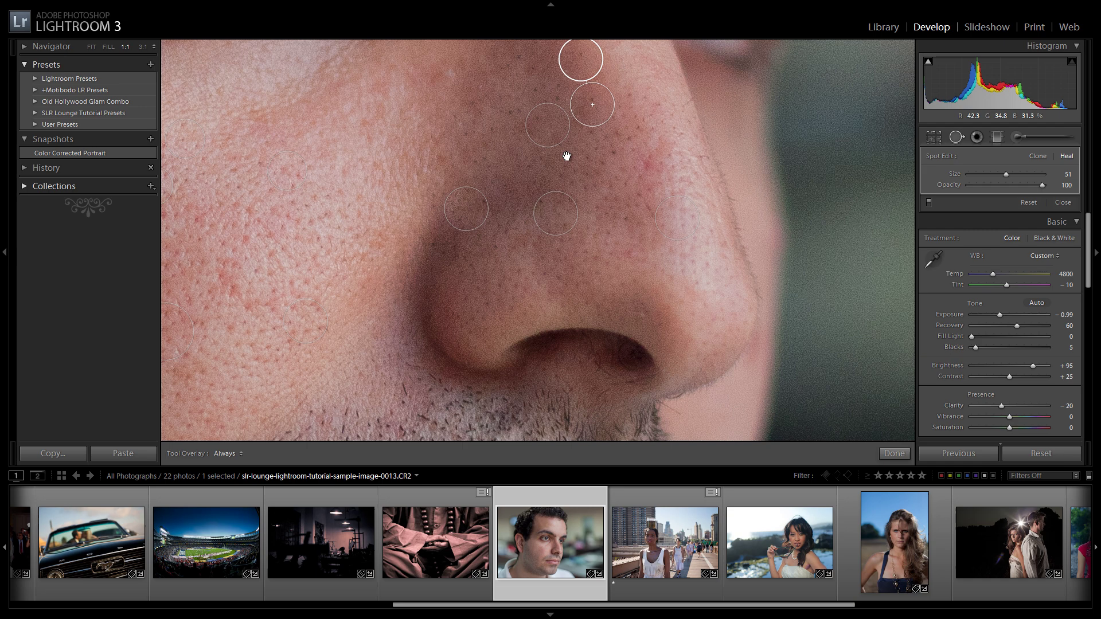
Step: Shrink the brush and heal blemishes beside the eye, near the inner corner and on the nose bridge
{"action": "left_click_drag", "start_coordinate": [565, 155], "coordinate": [696, 293]}
{"action": "mouse_move", "coordinate": [595, 163]}
{"action": "left_mouse_down"}
{"action": "mouse_move", "coordinate": [725, 302]}
{"action": "mouse_move", "coordinate": [676, 272]}
{"action": "left_mouse_up"}
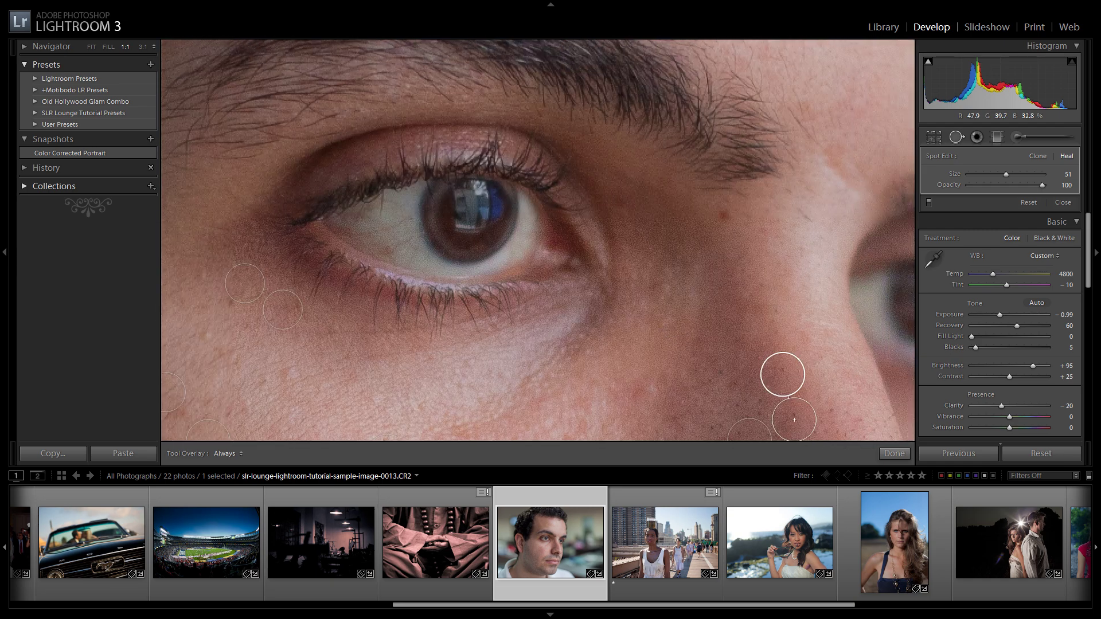
{"action": "key", "text": "bracketleft"}
{"action": "key", "text": "bracketleft"}
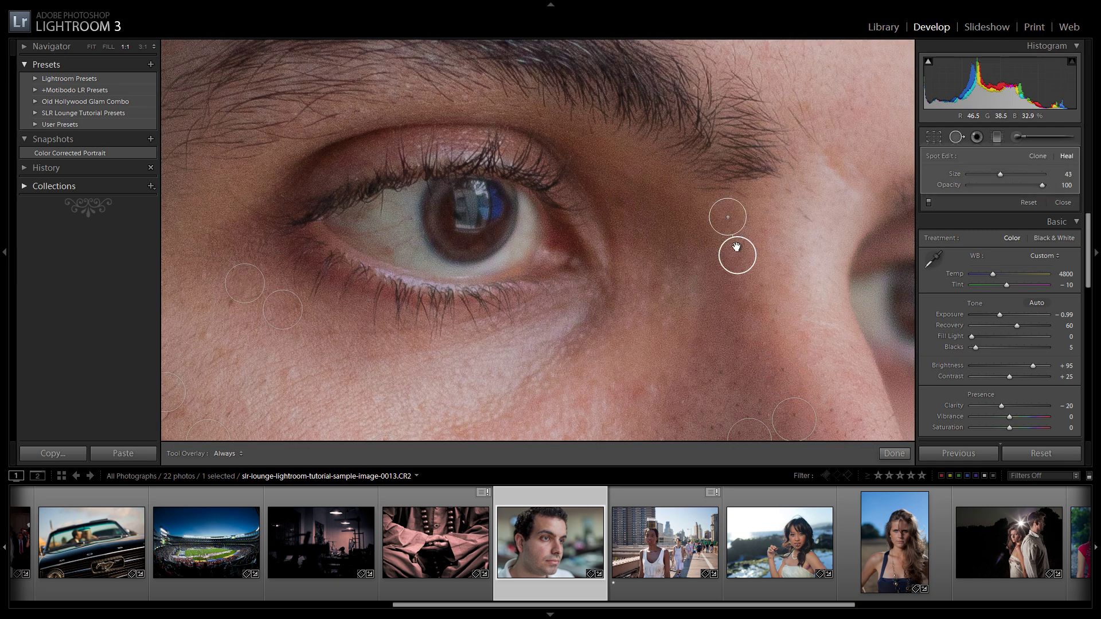
{"action": "left_click", "coordinate": [737, 255]}
{"action": "left_click", "coordinate": [661, 208]}
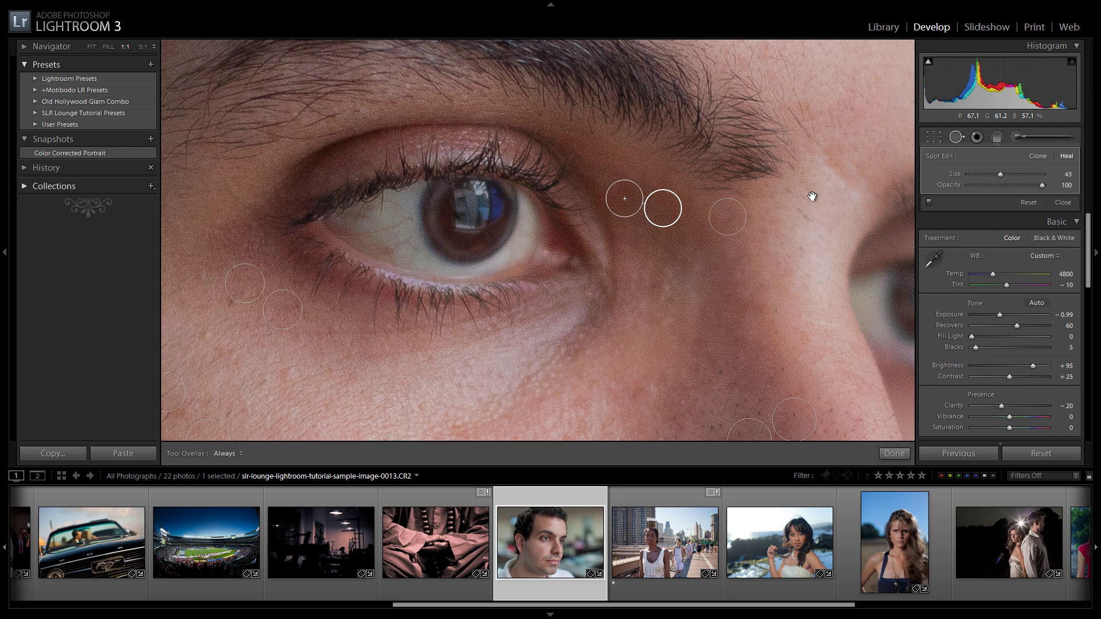
{"action": "left_click_drag", "start_coordinate": [811, 191], "coordinate": [604, 247]}
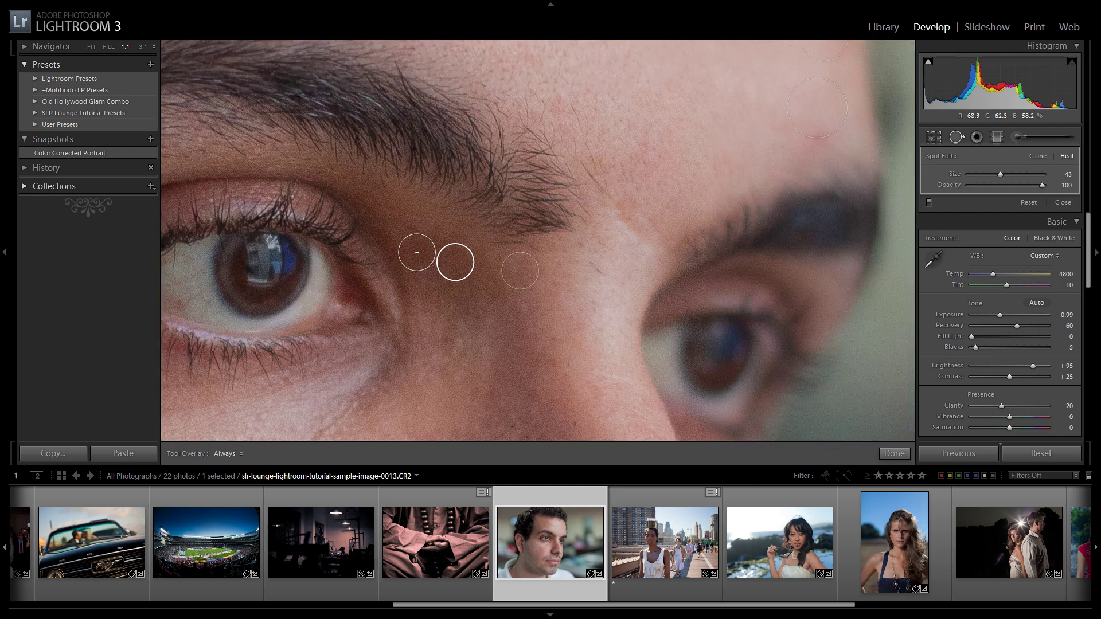
{"action": "left_click", "coordinate": [599, 268]}
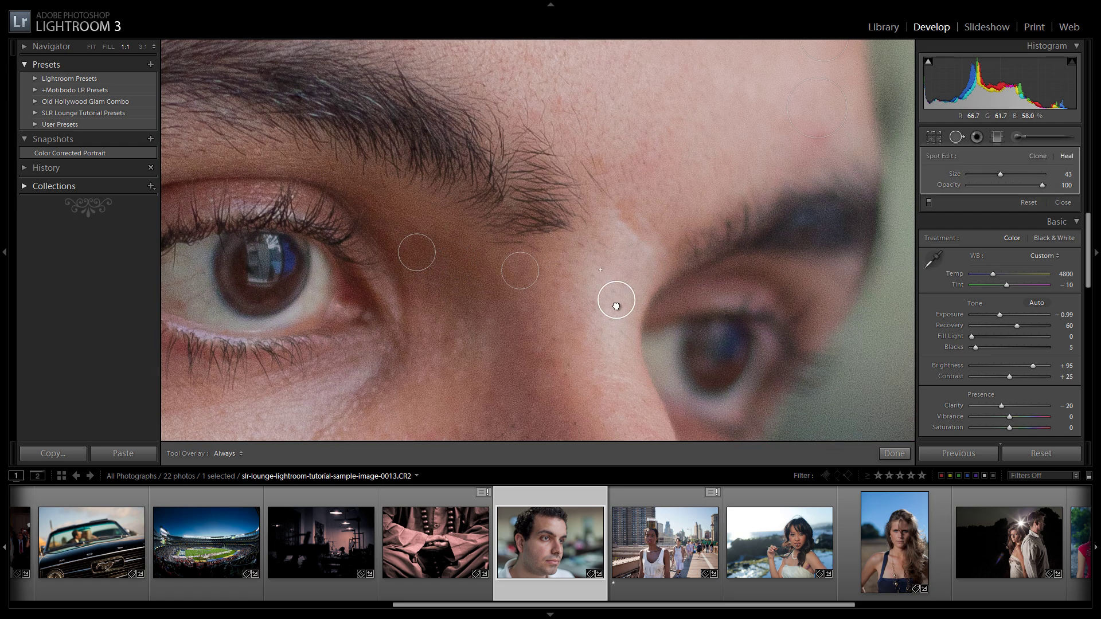
{"action": "mouse_move", "coordinate": [556, 338]}
{"action": "left_mouse_down"}
{"action": "mouse_move", "coordinate": [703, 226]}
{"action": "mouse_move", "coordinate": [757, 207]}
{"action": "mouse_move", "coordinate": [722, 189]}
{"action": "mouse_move", "coordinate": [576, 185]}
{"action": "left_mouse_up"}
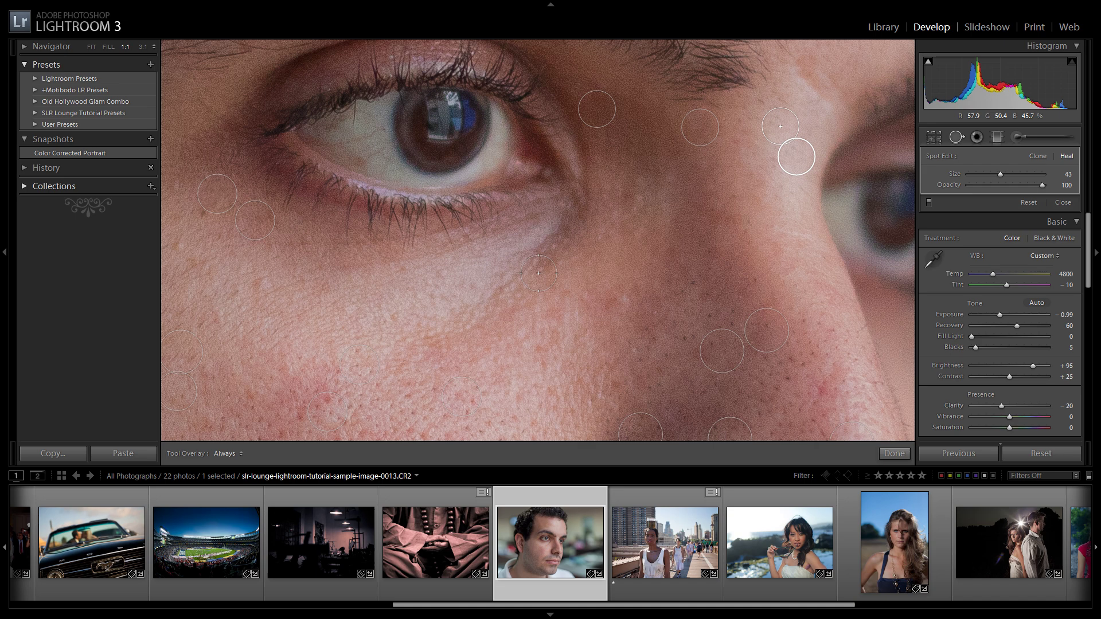
{"action": "left_click_drag", "start_coordinate": [537, 266], "coordinate": [624, 292]}
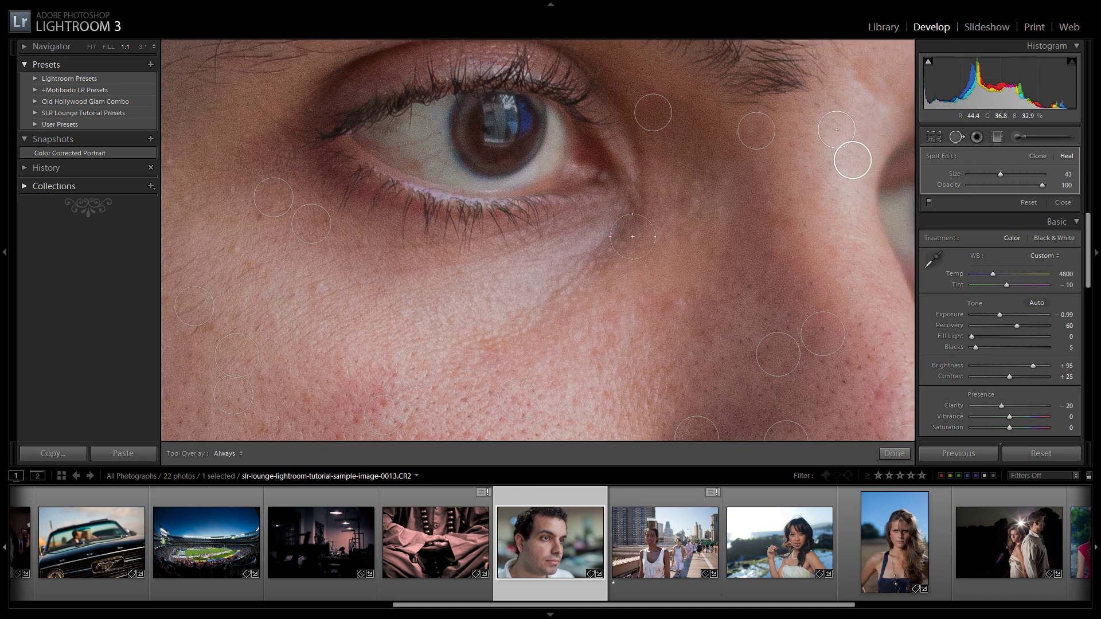
Step: Enlarge the brush and heal the dark areas under the eye, sourcing from cleaner cheek skin
{"action": "scroll", "coordinate": [643, 228], "scroll_direction": "up", "scroll_amount": 3}
{"action": "scroll", "coordinate": [645, 225], "scroll_direction": "up", "scroll_amount": 2}
{"action": "left_click", "coordinate": [645, 226]}
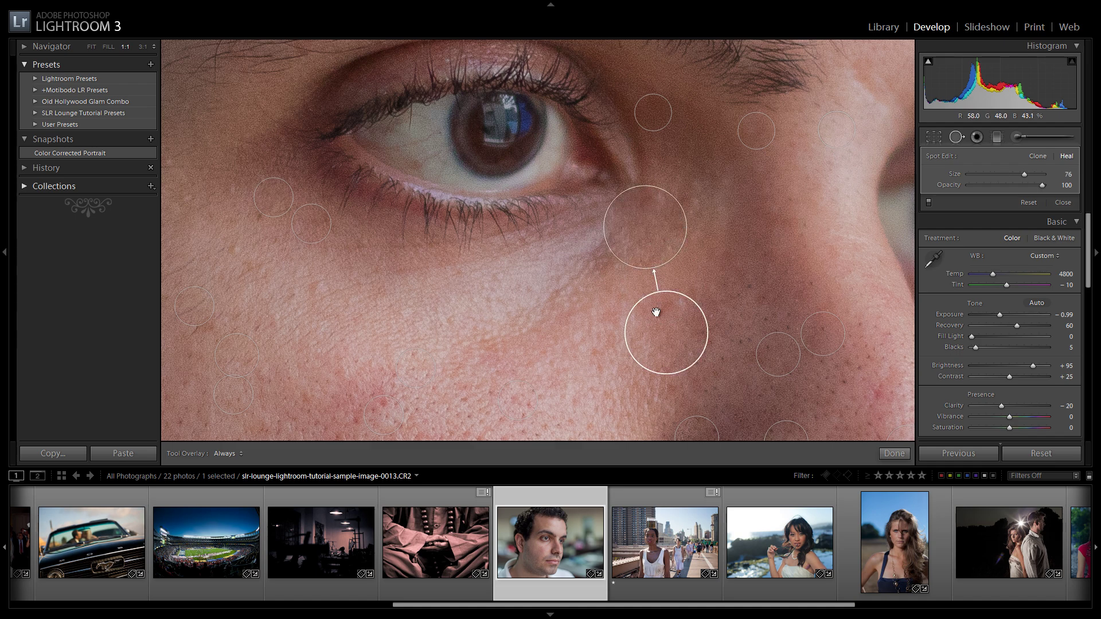
{"action": "mouse_move", "coordinate": [657, 312]}
{"action": "left_mouse_down"}
{"action": "mouse_move", "coordinate": [673, 283]}
{"action": "mouse_move", "coordinate": [654, 293]}
{"action": "mouse_move", "coordinate": [669, 304]}
{"action": "mouse_move", "coordinate": [716, 270]}
{"action": "left_mouse_up"}
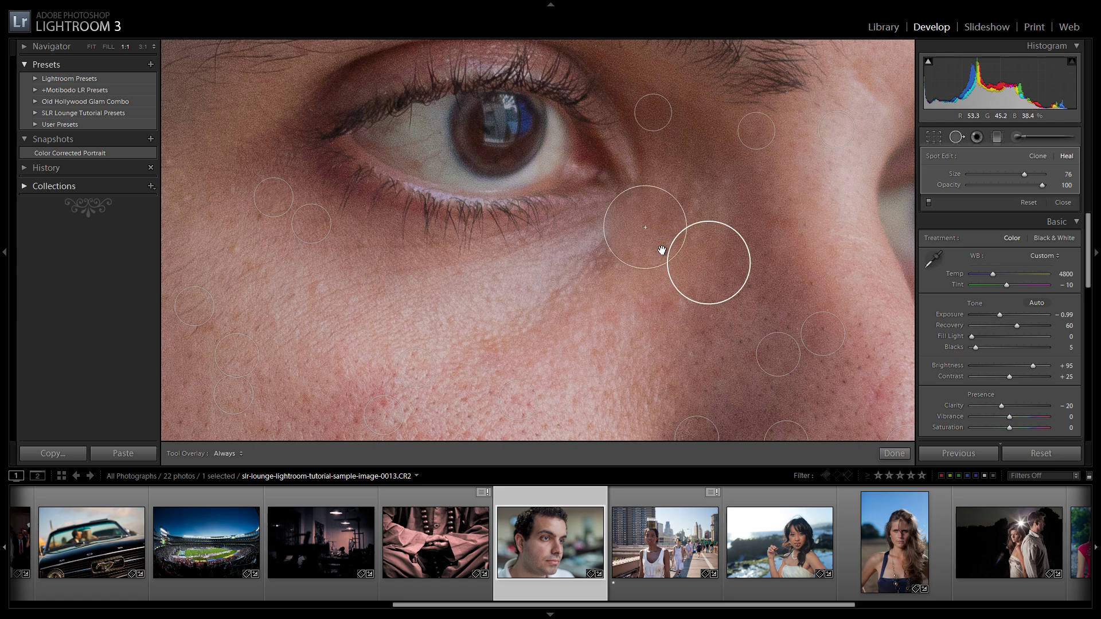
{"action": "left_click", "coordinate": [593, 264]}
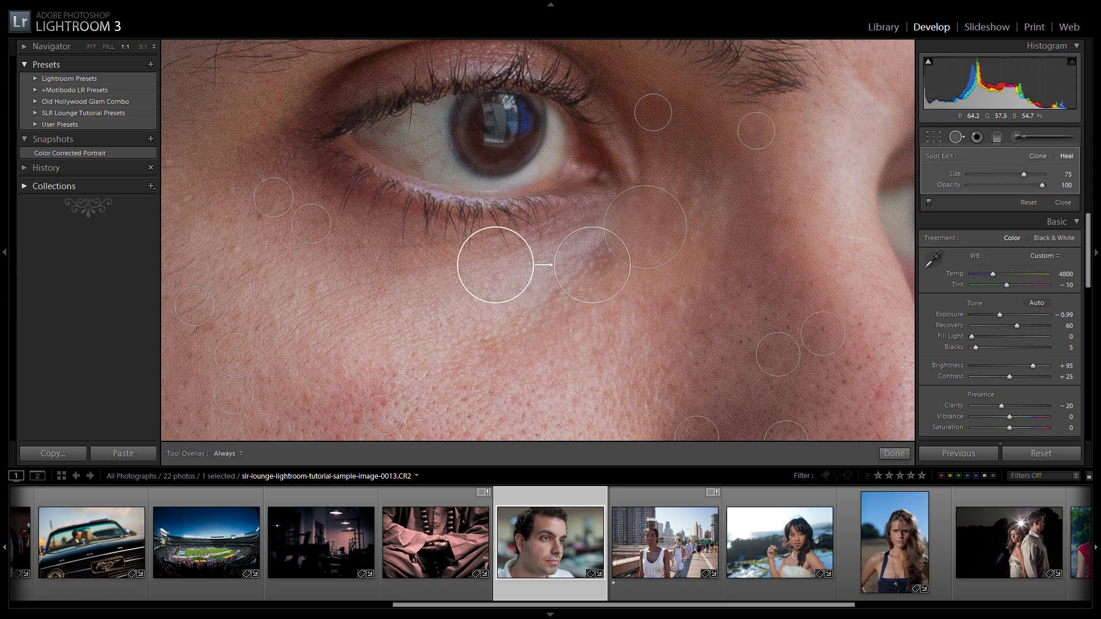
{"action": "mouse_move", "coordinate": [504, 280]}
{"action": "left_mouse_down"}
{"action": "mouse_move", "coordinate": [594, 319]}
{"action": "mouse_move", "coordinate": [524, 297]}
{"action": "mouse_move", "coordinate": [503, 310]}
{"action": "mouse_move", "coordinate": [489, 293]}
{"action": "left_mouse_up"}
{"action": "left_click", "coordinate": [554, 310]}
Step: Heal a lower-cheek blemish and another under-eye patch, refining their sources, then close spot removal
{"action": "left_click", "coordinate": [498, 343]}
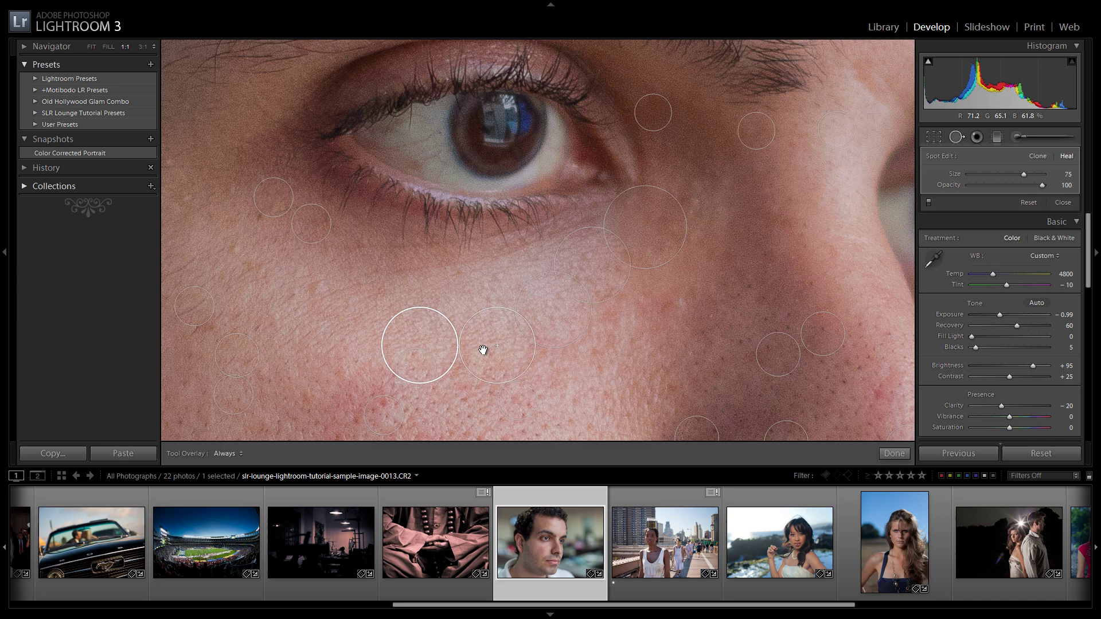
{"action": "mouse_move", "coordinate": [451, 332]}
{"action": "left_mouse_down"}
{"action": "mouse_move", "coordinate": [463, 307]}
{"action": "mouse_move", "coordinate": [486, 302]}
{"action": "mouse_move", "coordinate": [621, 351]}
{"action": "left_mouse_up"}
{"action": "left_click", "coordinate": [590, 315]}
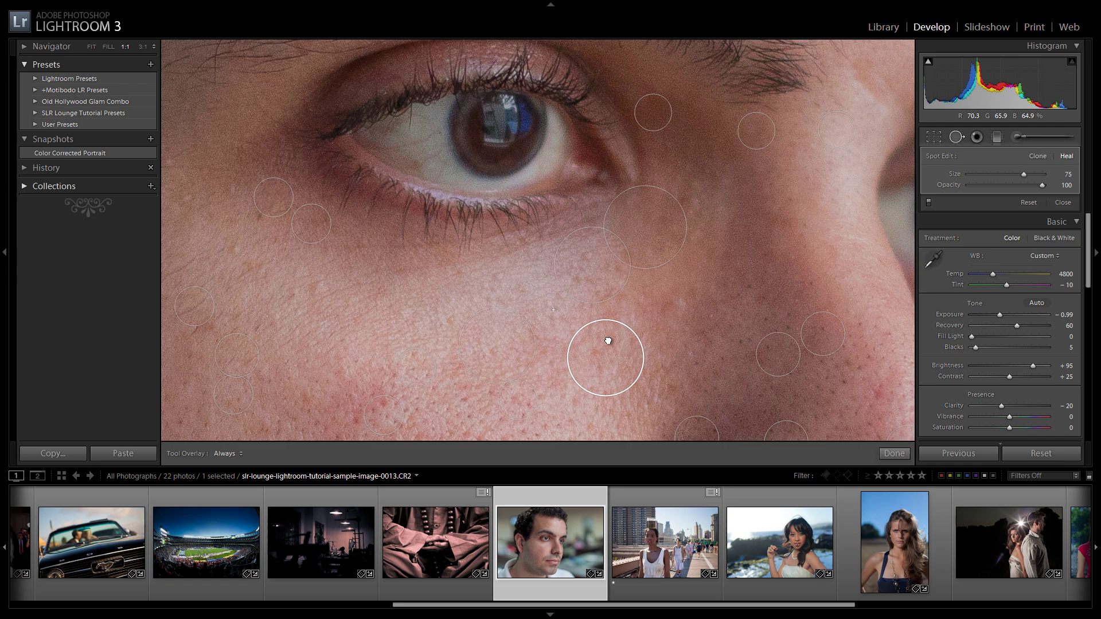
{"action": "left_click_drag", "start_coordinate": [600, 324], "coordinate": [593, 290]}
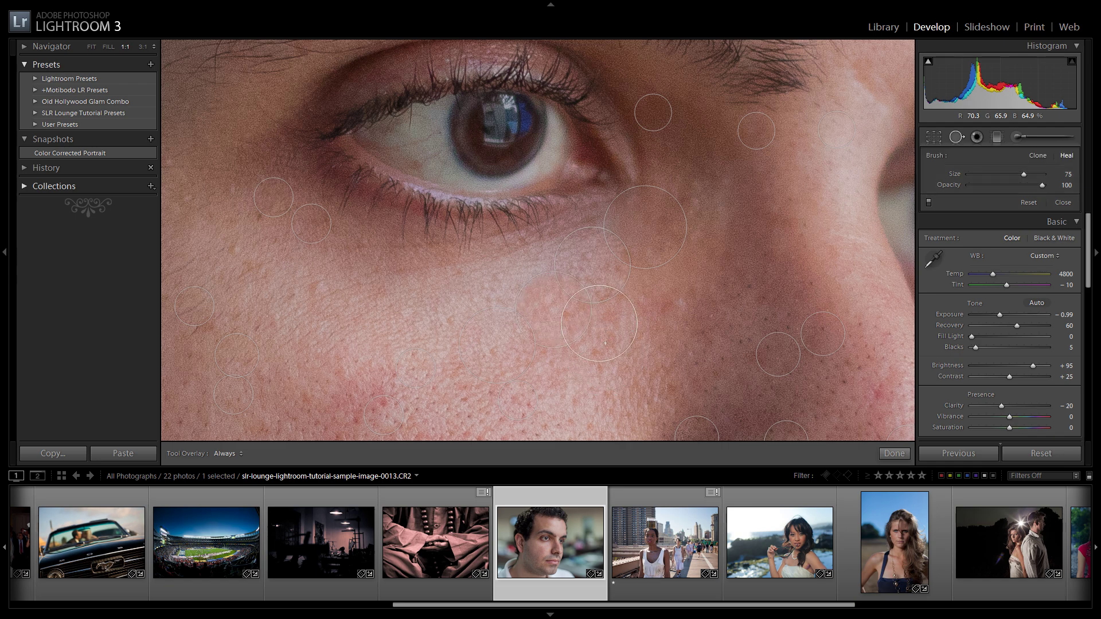
{"action": "left_click", "coordinate": [592, 265]}
{"action": "left_click_drag", "start_coordinate": [507, 277], "coordinate": [618, 308]}
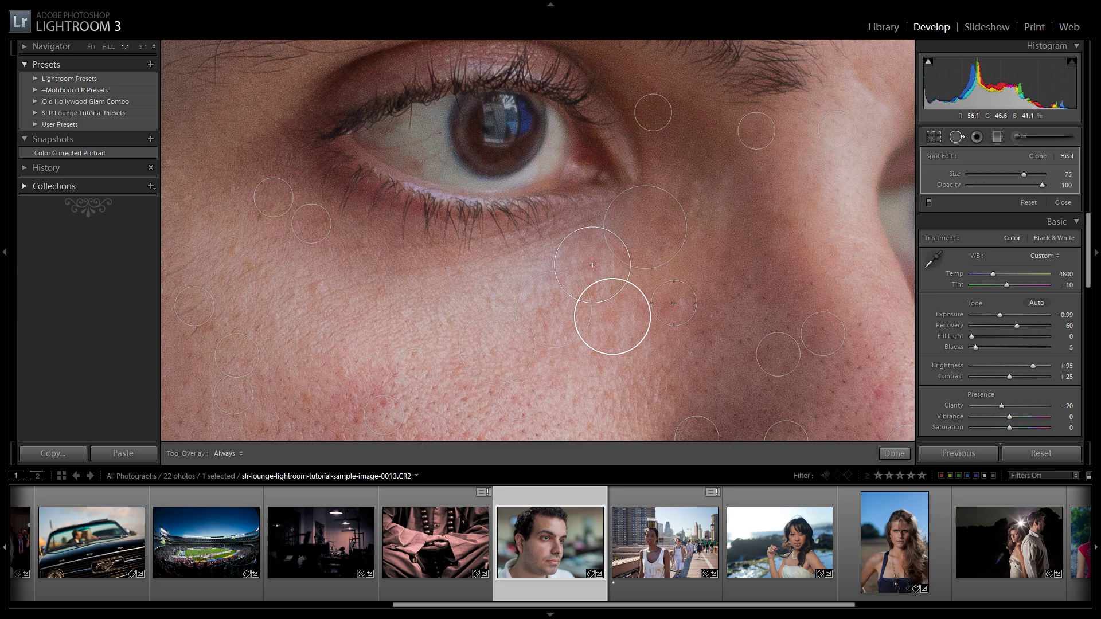
{"action": "scroll", "coordinate": [613, 317], "scroll_direction": "down", "scroll_amount": 4}
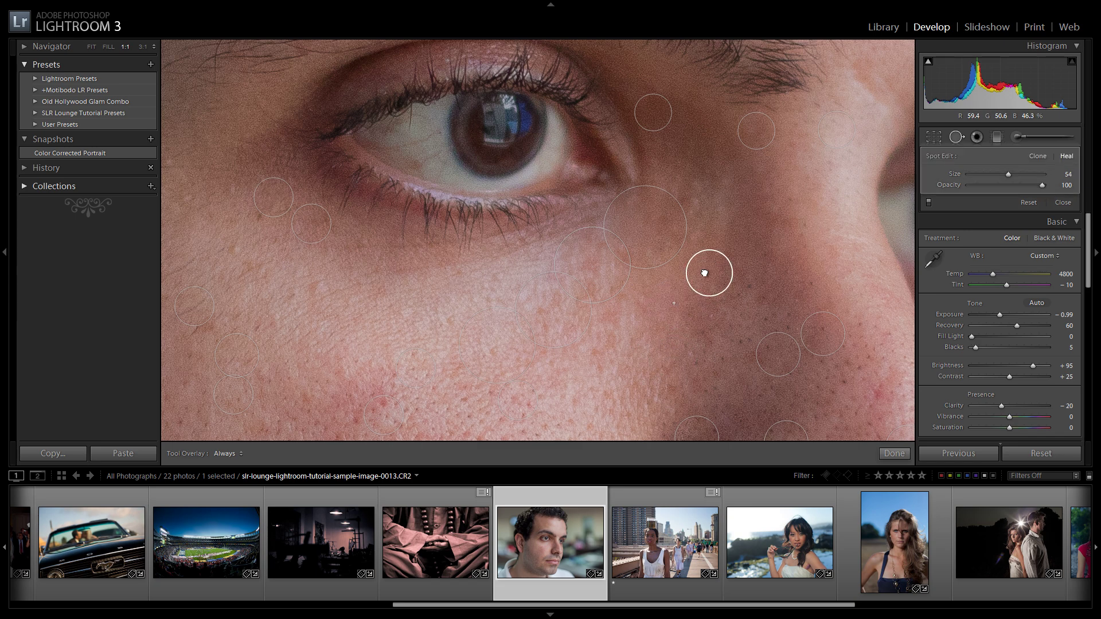
{"action": "left_click", "coordinate": [603, 320]}
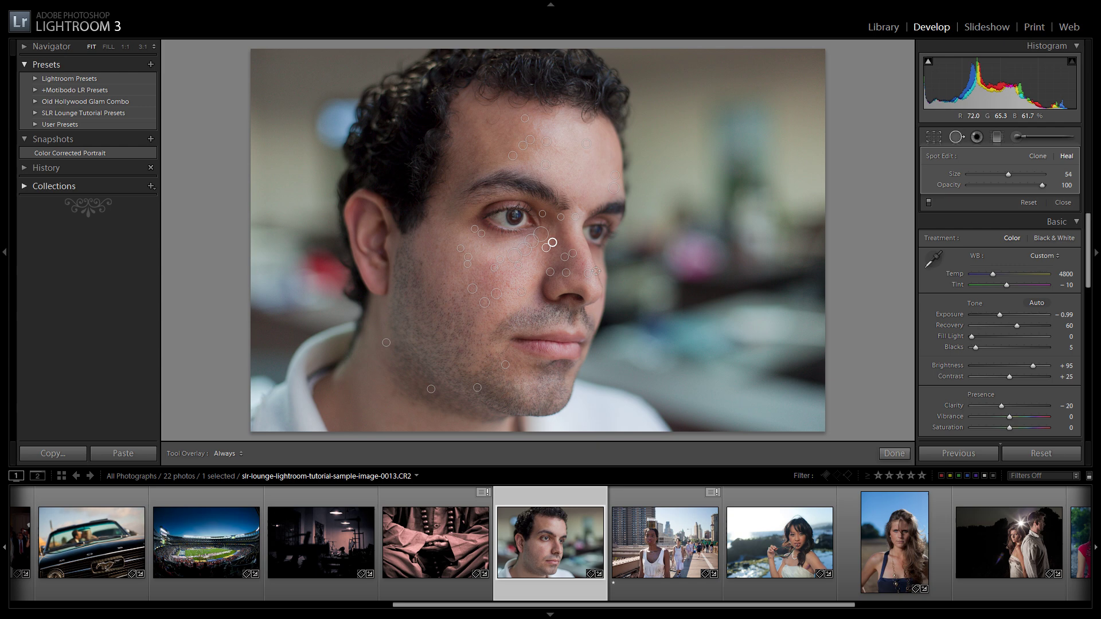
{"action": "key", "text": "q"}
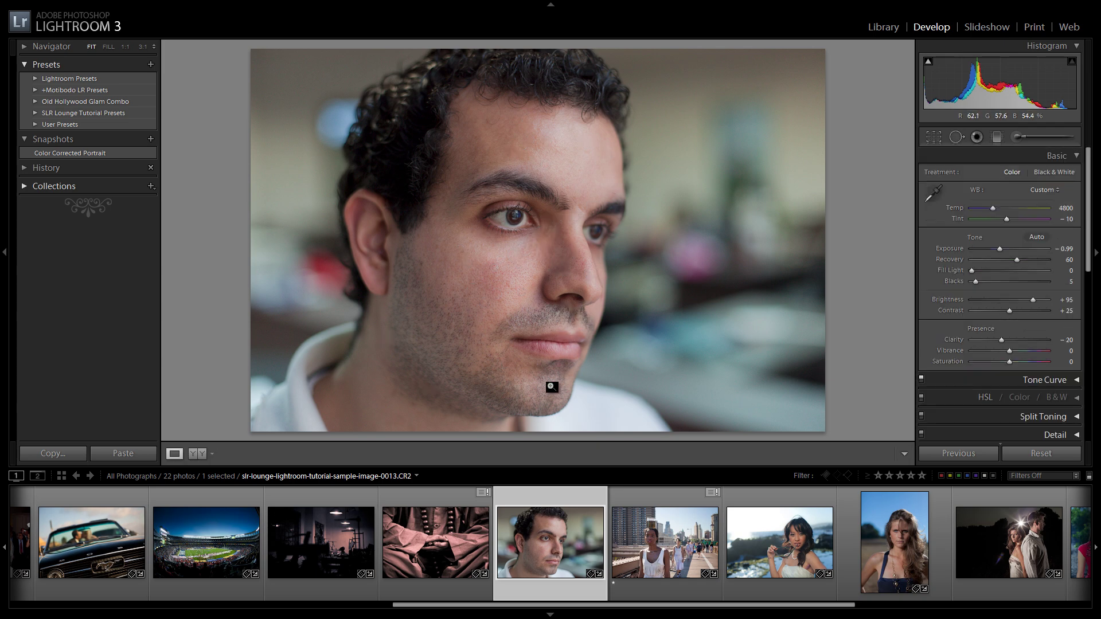
Step: Heal one remaining blemish on the nose, then return to the whole portrait and finish spot removal
{"action": "left_click", "coordinate": [529, 263]}
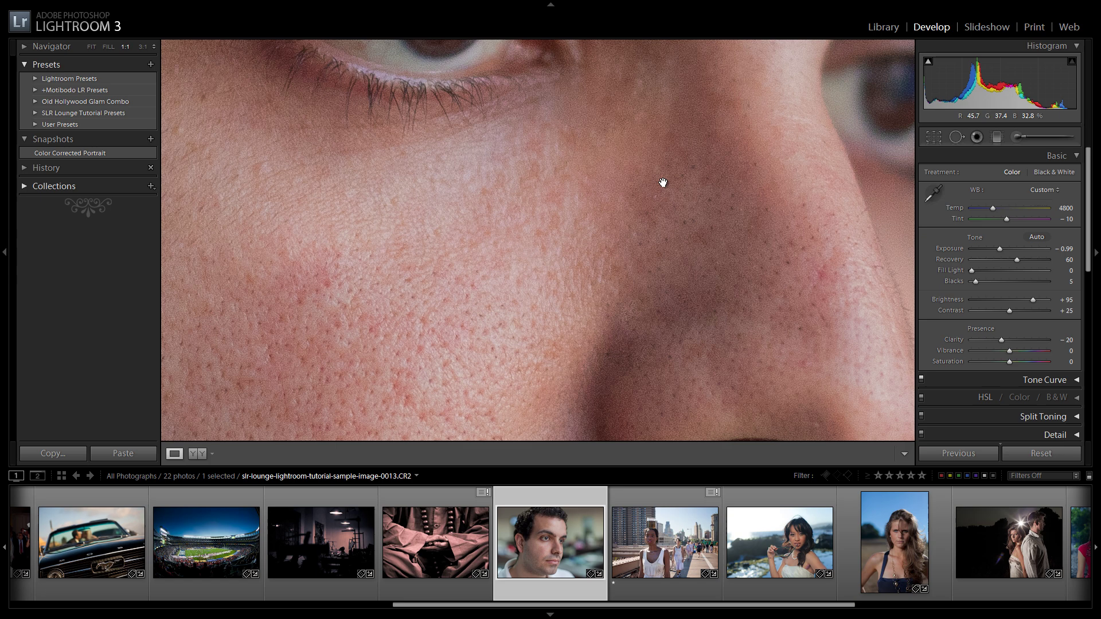
{"action": "left_click", "coordinate": [955, 138]}
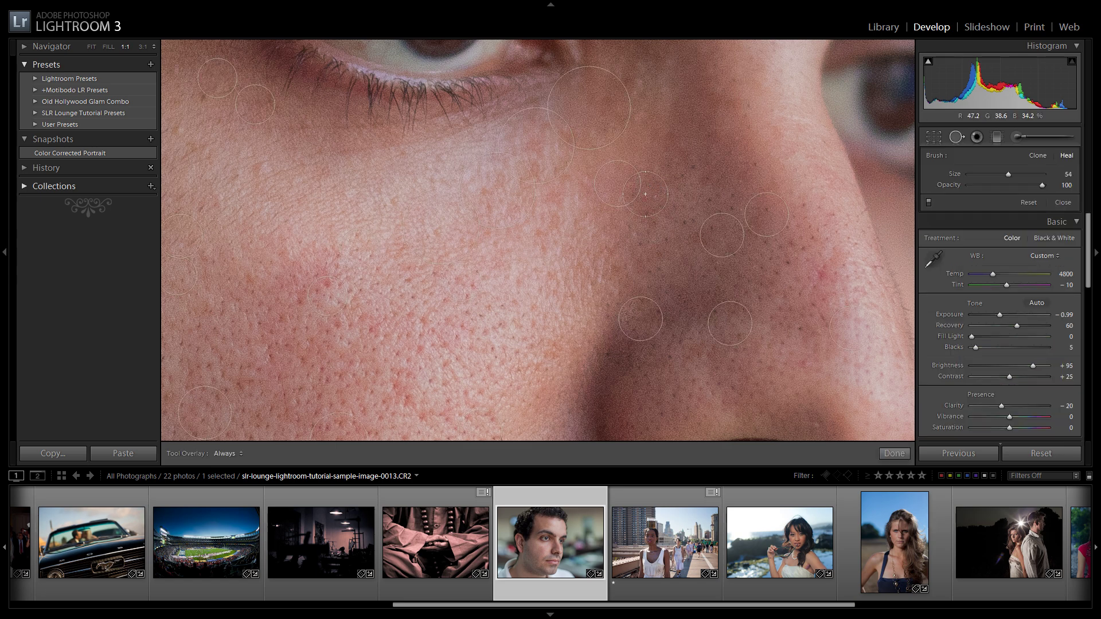
{"action": "left_click", "coordinate": [619, 184]}
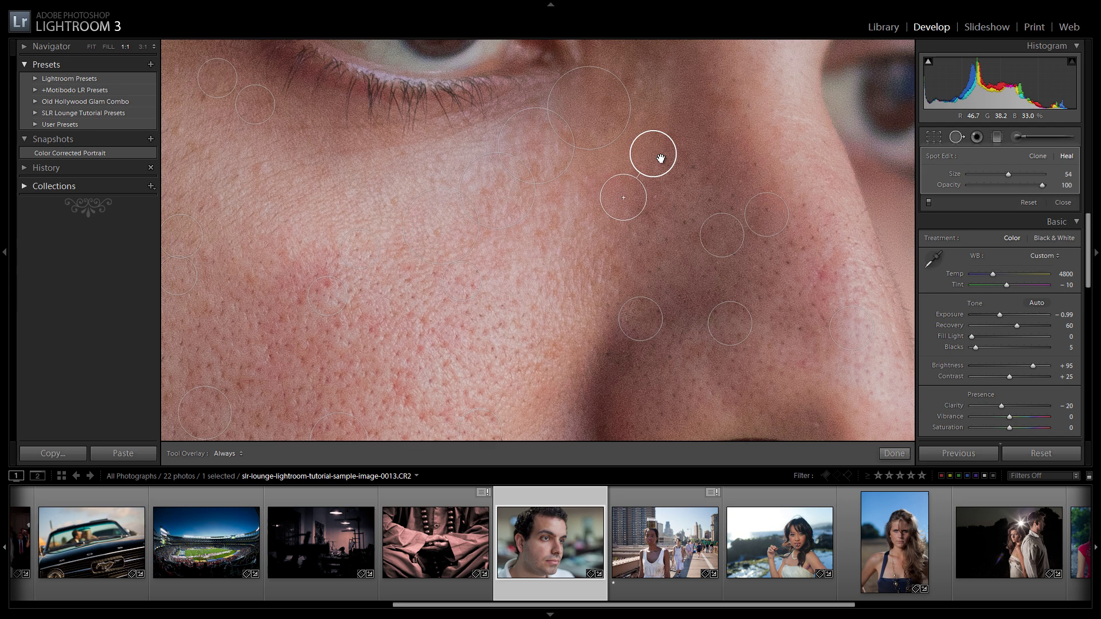
{"action": "left_click_drag", "start_coordinate": [660, 162], "coordinate": [663, 174]}
{"action": "key", "text": "z"}
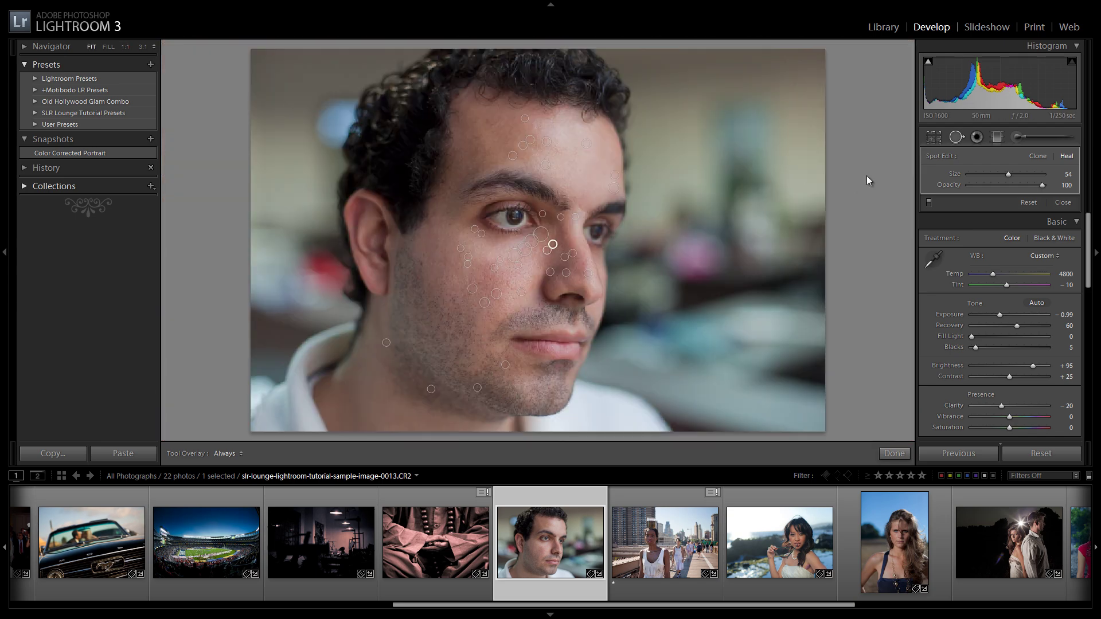
{"action": "left_click", "coordinate": [957, 137]}
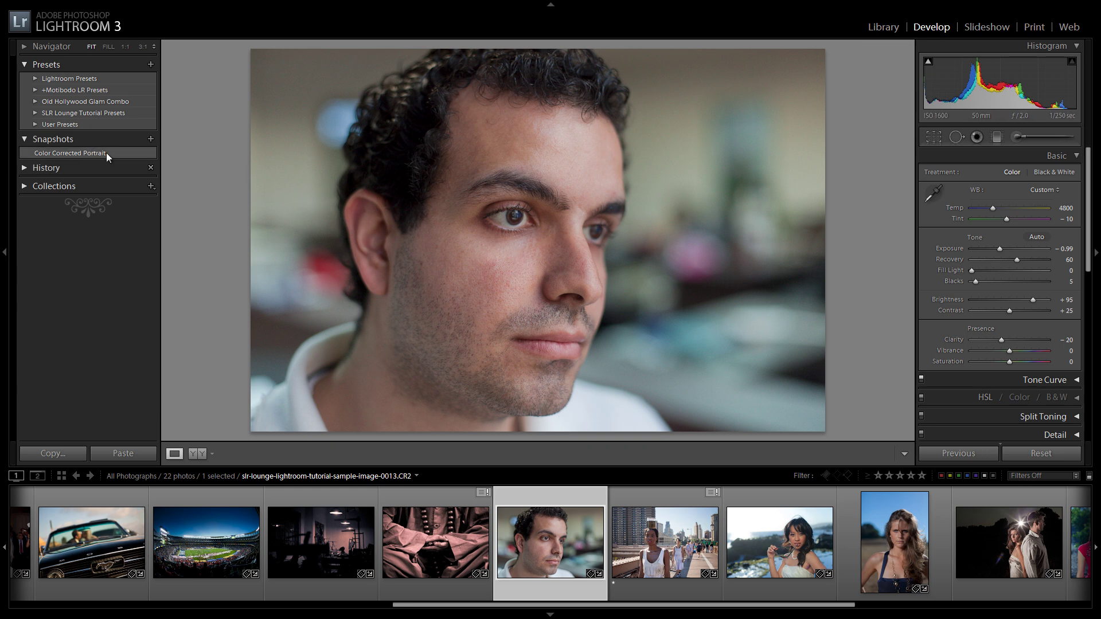
Step: Copy the Color Corrected Portrait snapshot settings to Before and compare before and after
{"action": "right_click", "coordinate": [88, 152]}
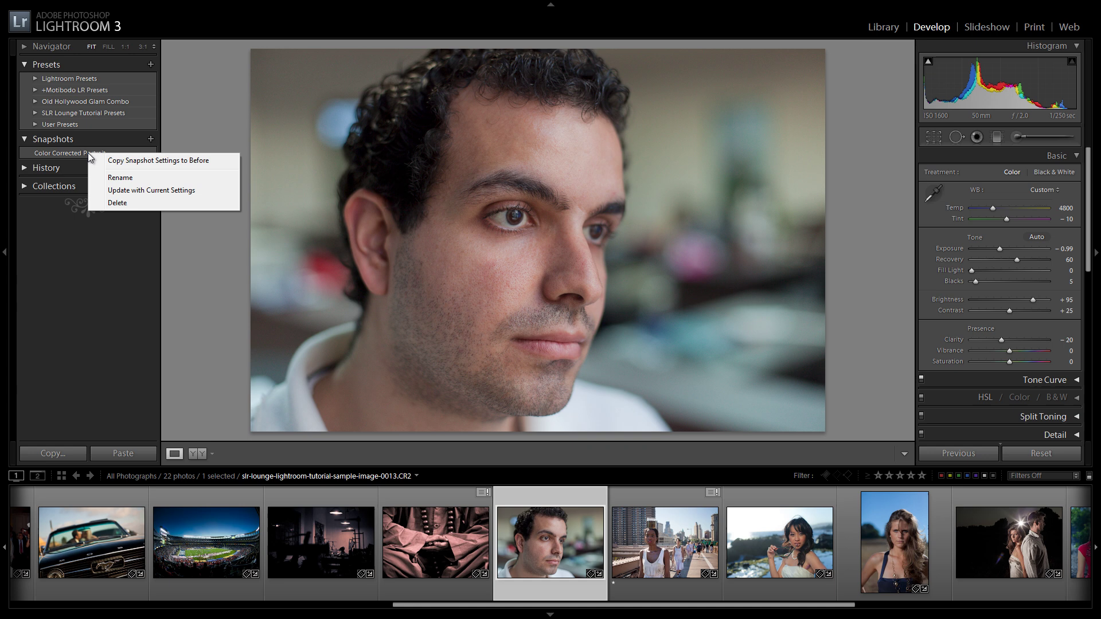
{"action": "left_click", "coordinate": [127, 161]}
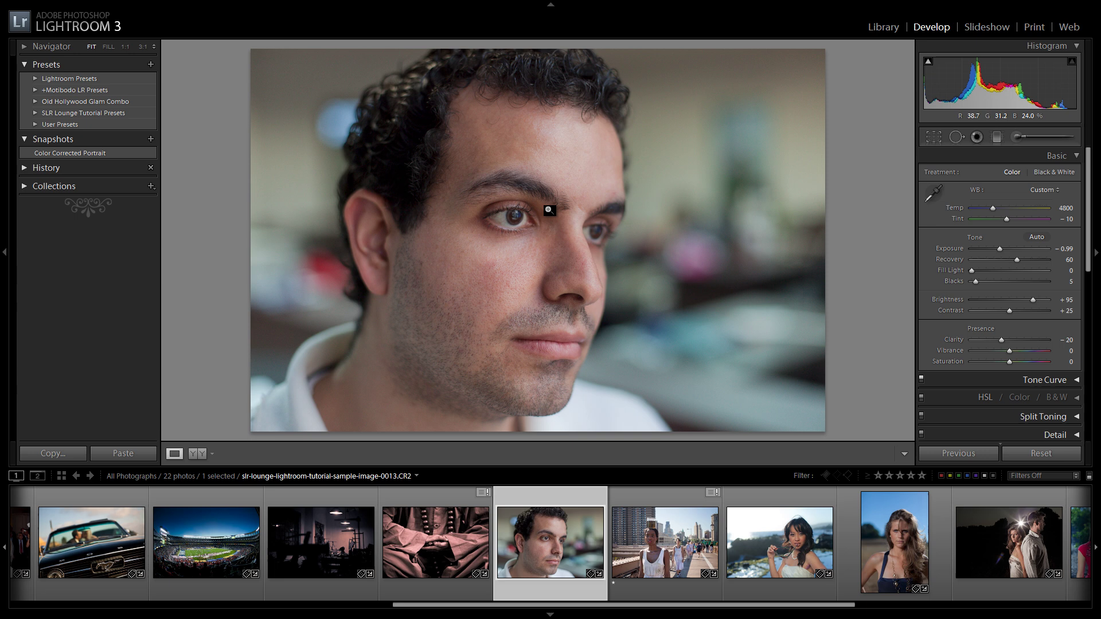
{"action": "key", "text": "backslash"}
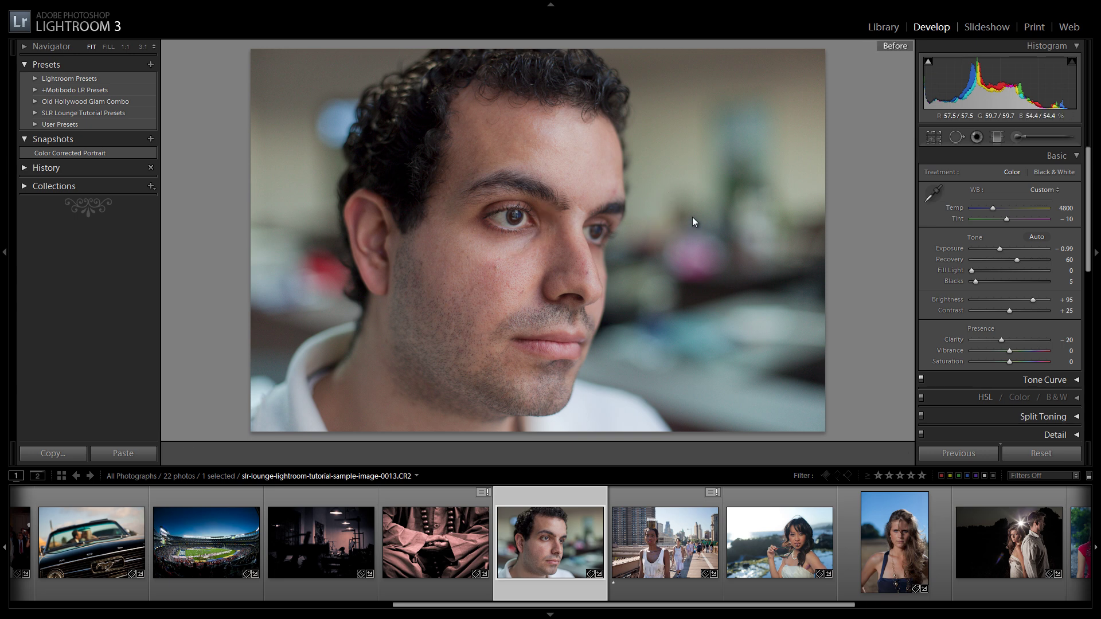
{"action": "key", "text": "backslash"}
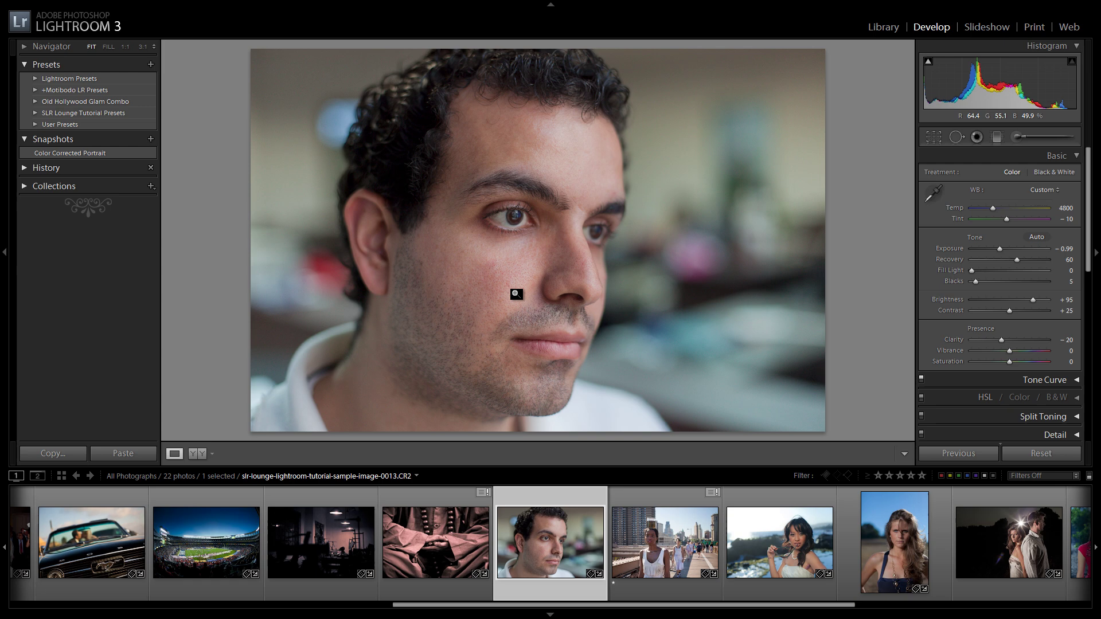
Step: Heal one more blemish on the cheek near the ear at 1:1, then view the whole portrait
{"action": "left_click", "coordinate": [435, 265]}
{"action": "left_click", "coordinate": [956, 137]}
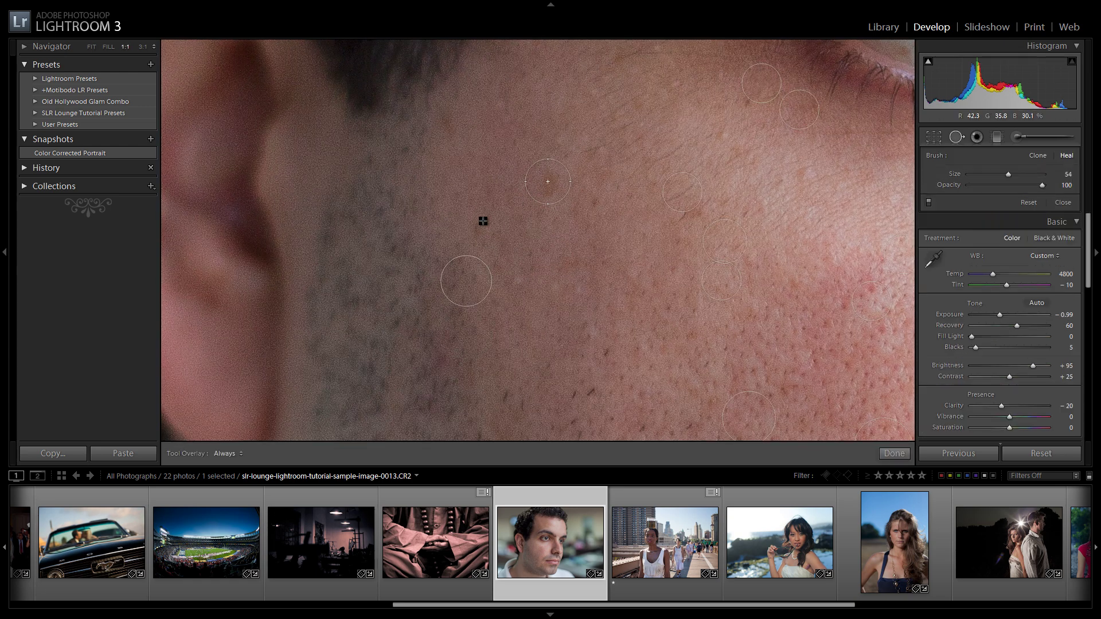
{"action": "left_click", "coordinate": [573, 260]}
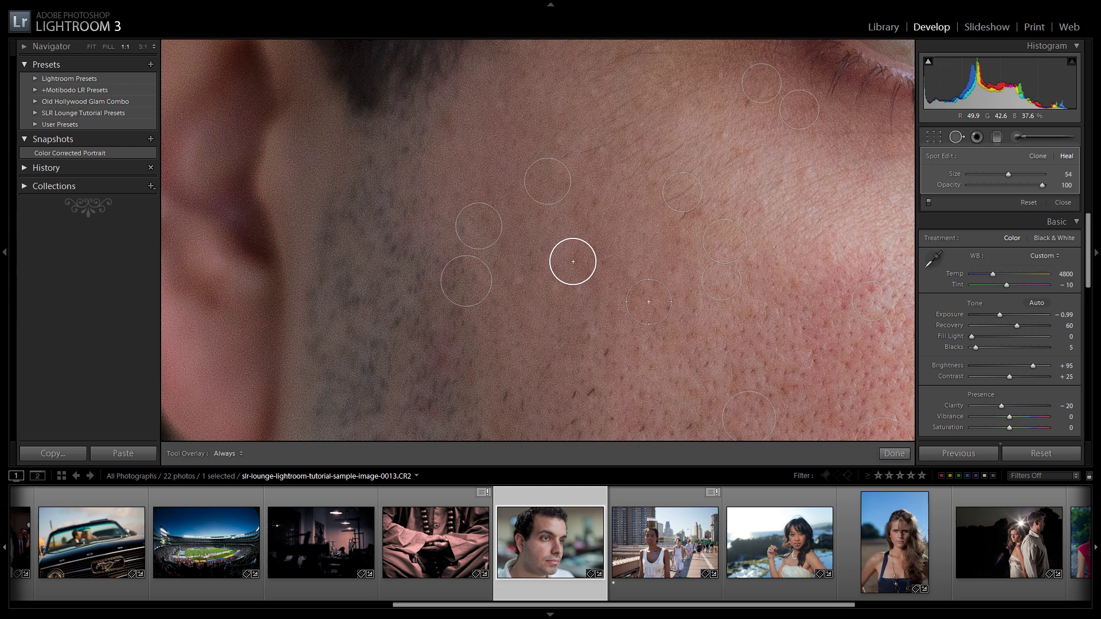
{"action": "key", "text": "q"}
{"action": "left_click", "coordinate": [771, 204]}
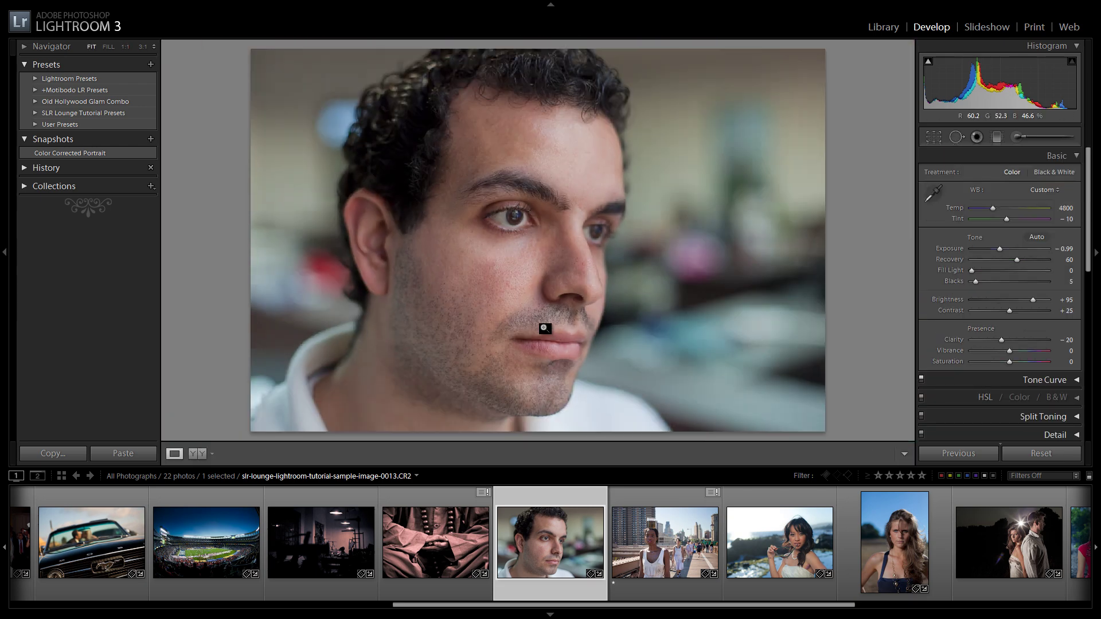
Step: Set the Adjustment Brush effect to Clarity -50 and Sharpness -50
{"action": "left_click", "coordinate": [1016, 137]}
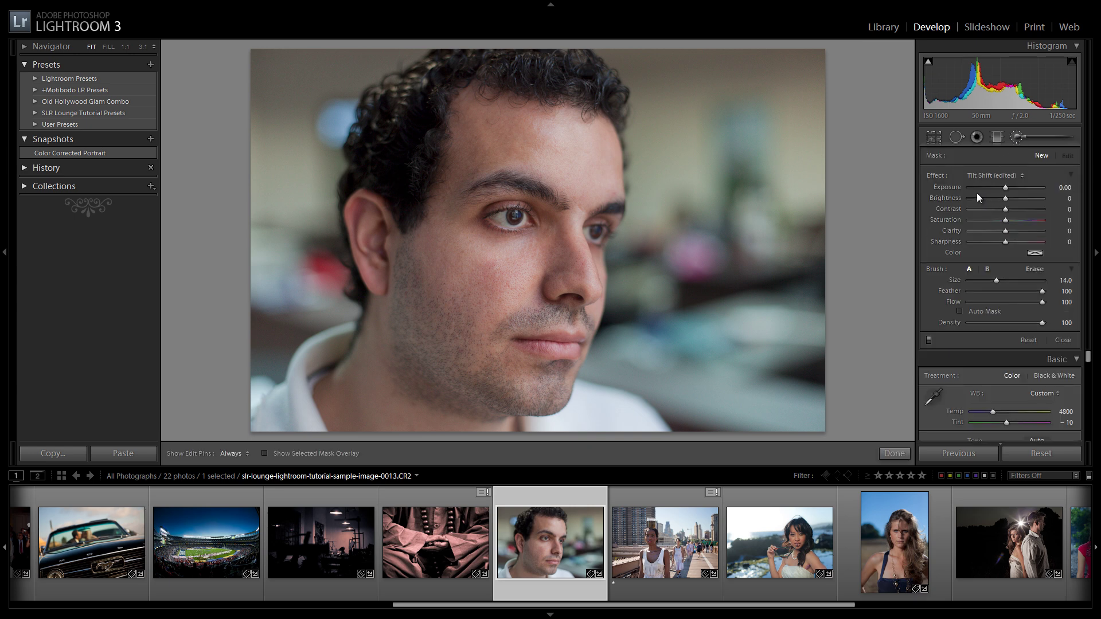
{"action": "key", "text": "alt"}
{"action": "left_click", "coordinate": [1051, 231]}
{"action": "key", "text": "Tab"}
{"action": "type", "text": "-50"}
Step: Save these brush settings as a new effect preset named 'Skin Softener'
{"action": "left_click", "coordinate": [995, 182]}
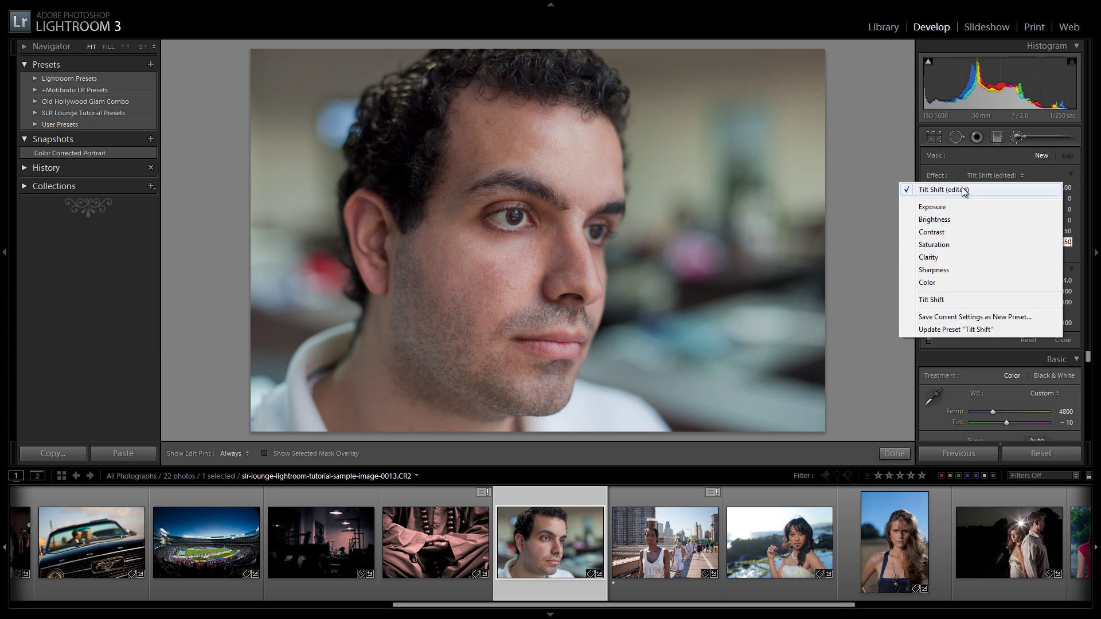
{"action": "left_click", "coordinate": [951, 317]}
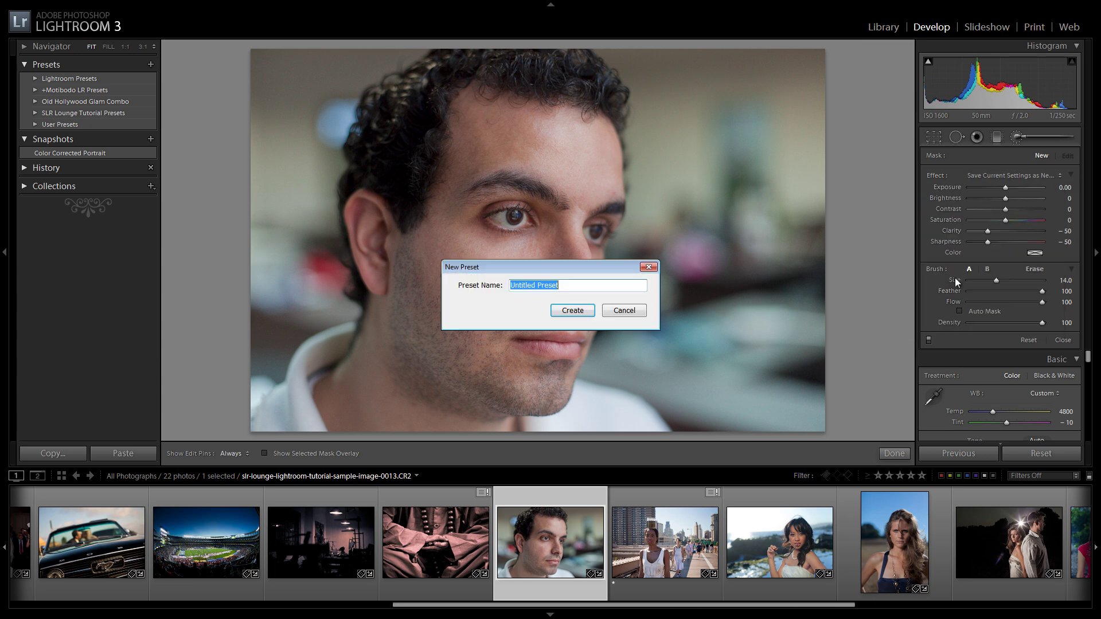
{"action": "left_click_drag", "start_coordinate": [561, 285], "coordinate": [450, 294]}
{"action": "type", "text": "Skin Softener"}
{"action": "left_click", "coordinate": [552, 310]}
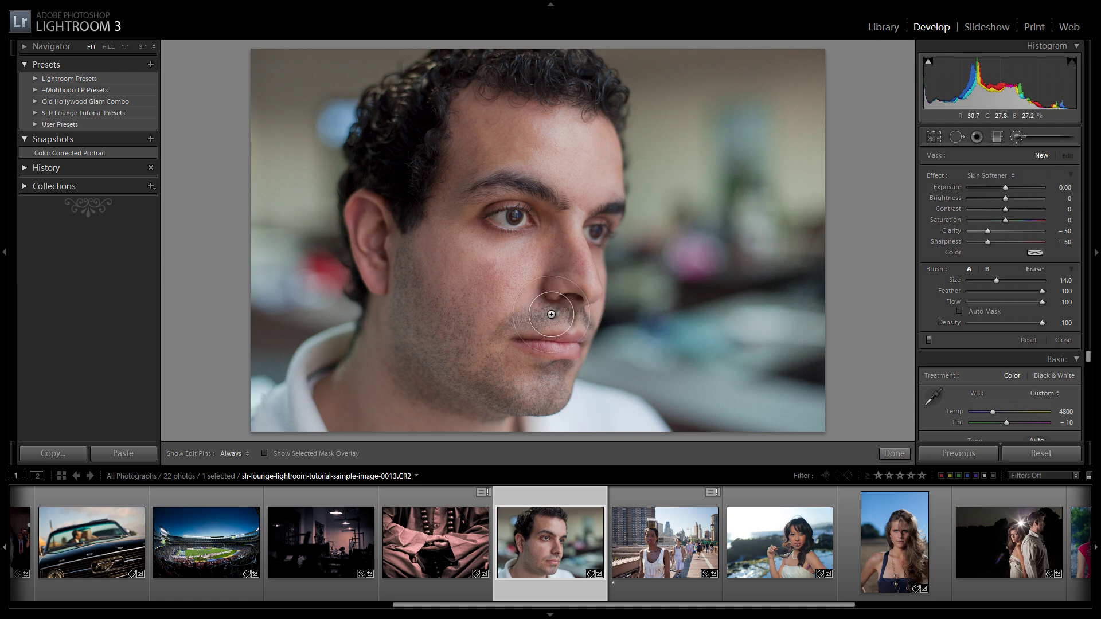
{"action": "key", "text": "z"}
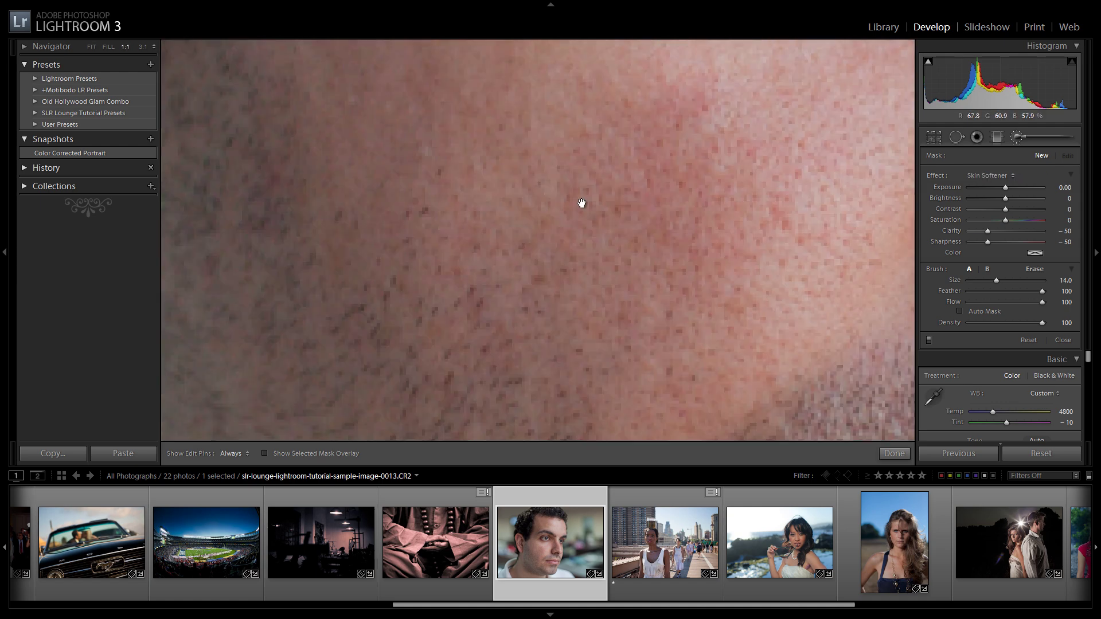
{"action": "key", "text": "z"}
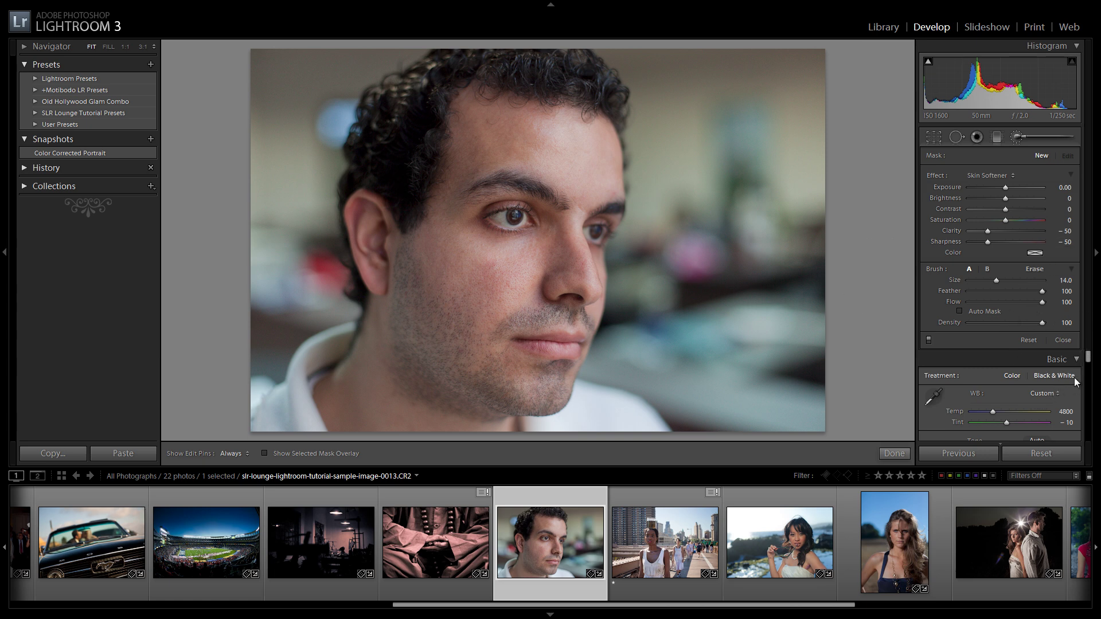
{"action": "left_click_drag", "start_coordinate": [1088, 356], "coordinate": [1089, 373]}
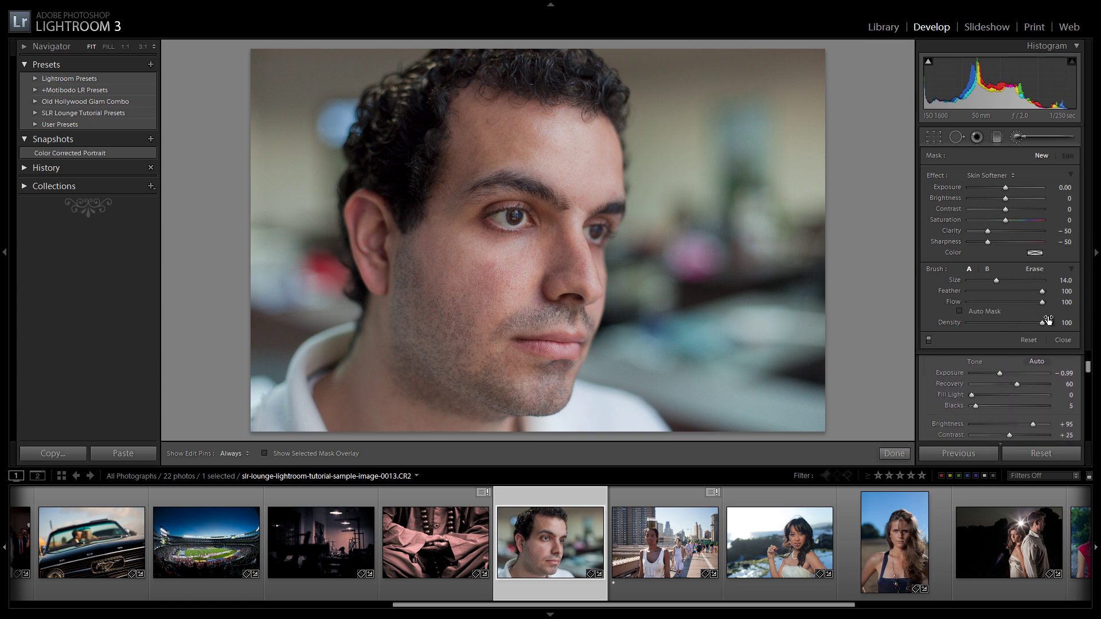
{"action": "left_click", "coordinate": [1017, 138]}
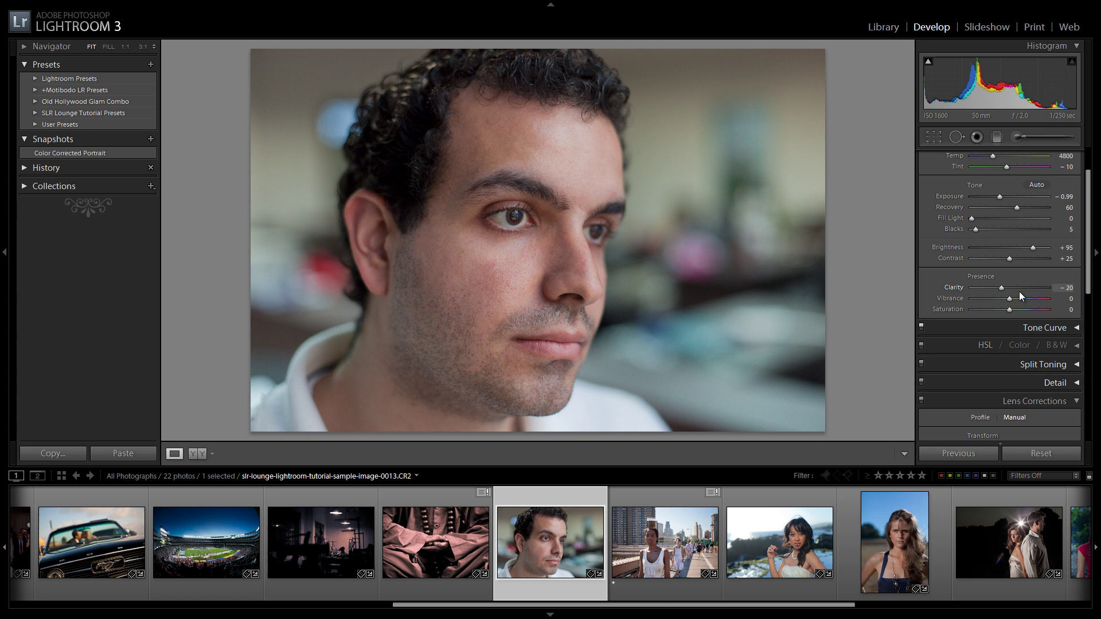
{"action": "key", "text": "shift"}
{"action": "left_click", "coordinate": [1024, 287]}
{"action": "left_click", "coordinate": [1019, 138]}
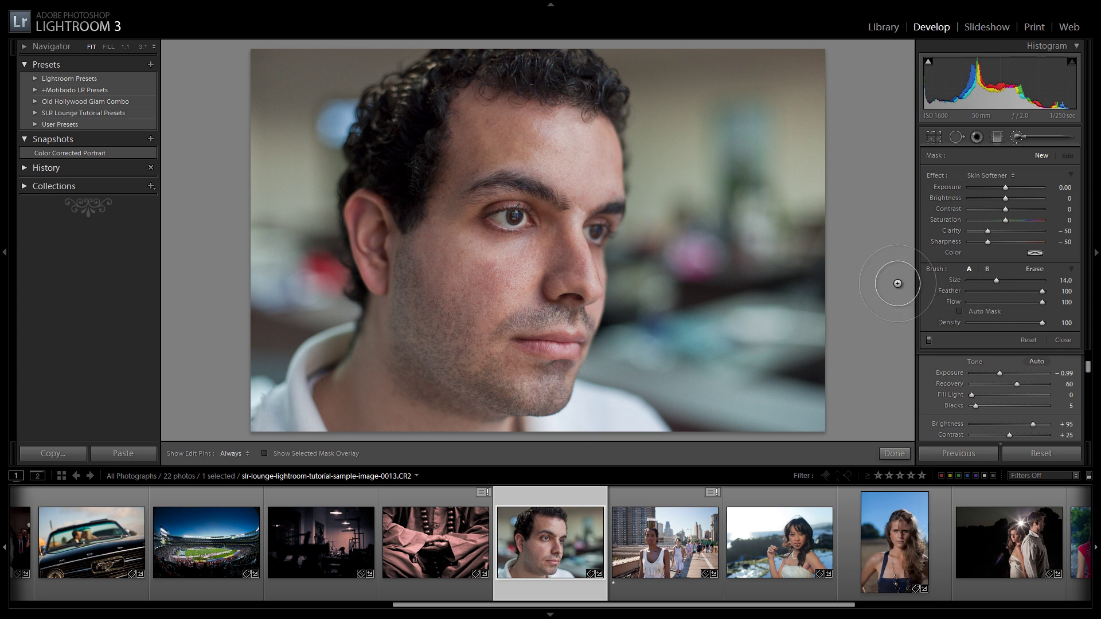
Step: Select the forehead Skin Softener adjustment pin for editing
{"action": "scroll", "coordinate": [504, 157], "scroll_direction": "up", "scroll_amount": 4}
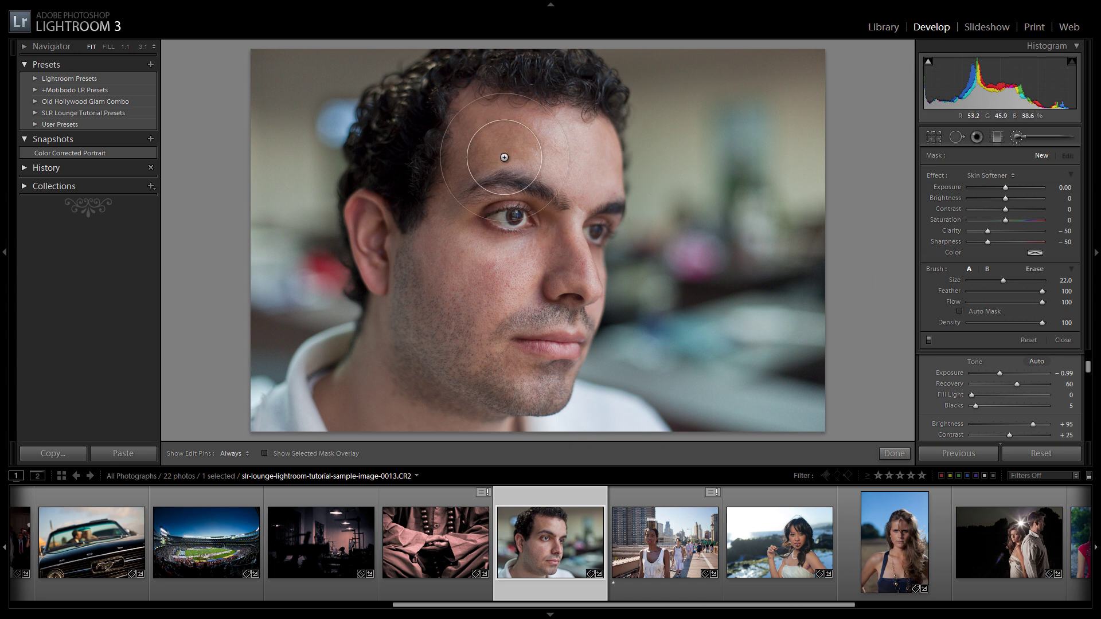
{"action": "scroll", "coordinate": [504, 157], "scroll_direction": "down", "scroll_amount": 4}
{"action": "key", "text": "h"}
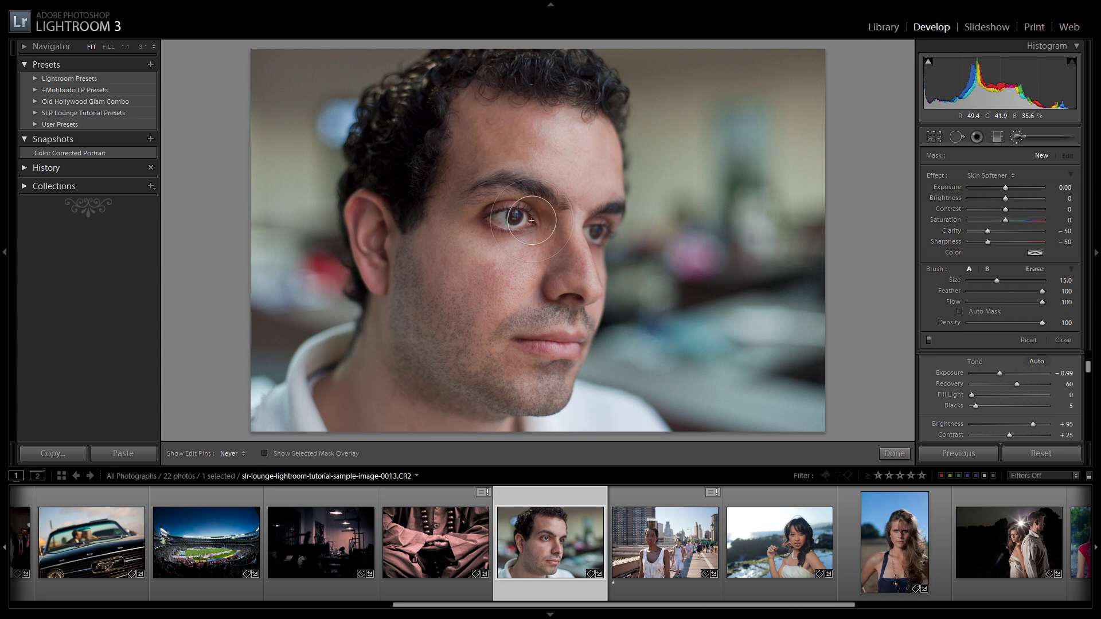
{"action": "key", "text": "h"}
{"action": "left_click", "coordinate": [486, 126]}
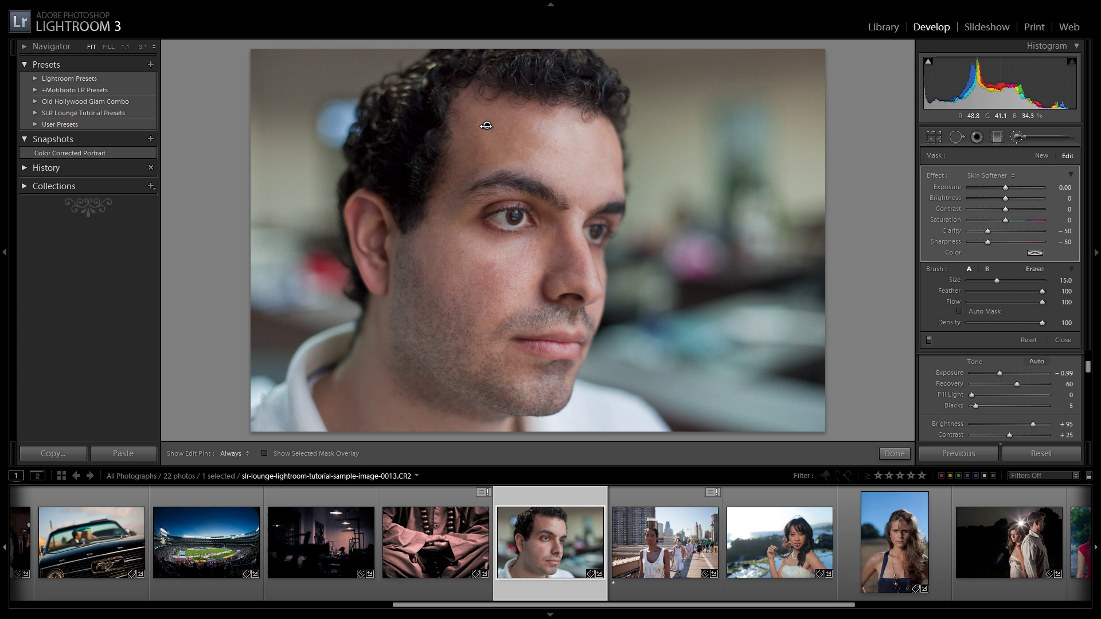
{"action": "mouse_move", "coordinate": [485, 125]}
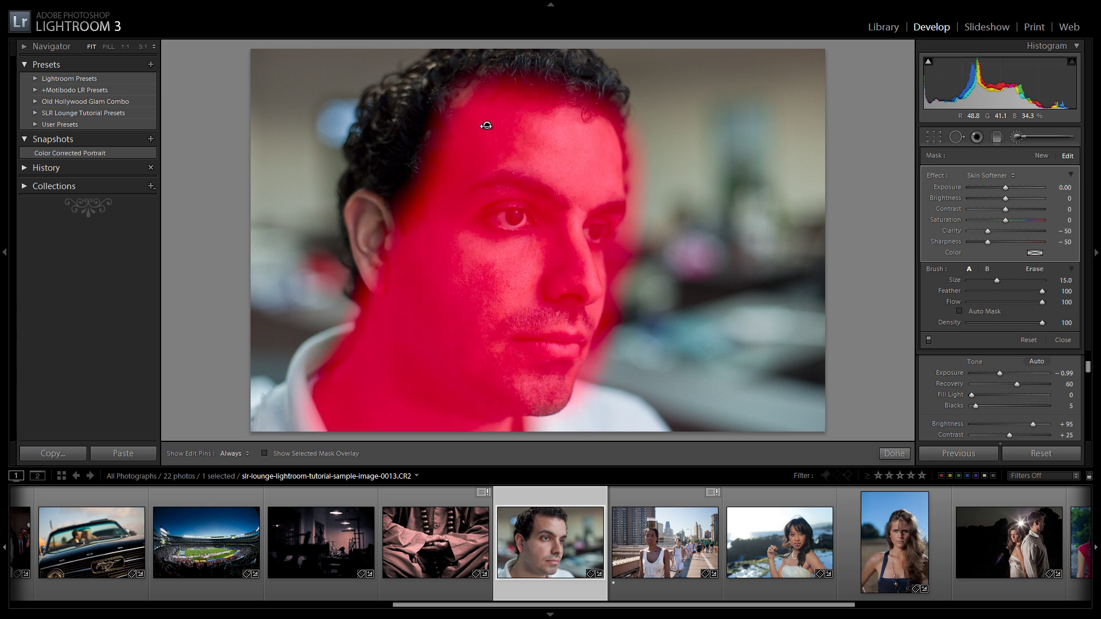
Step: Erase the softening spilling past the hairline with a smaller Erase brush
{"action": "key", "text": "alt"}
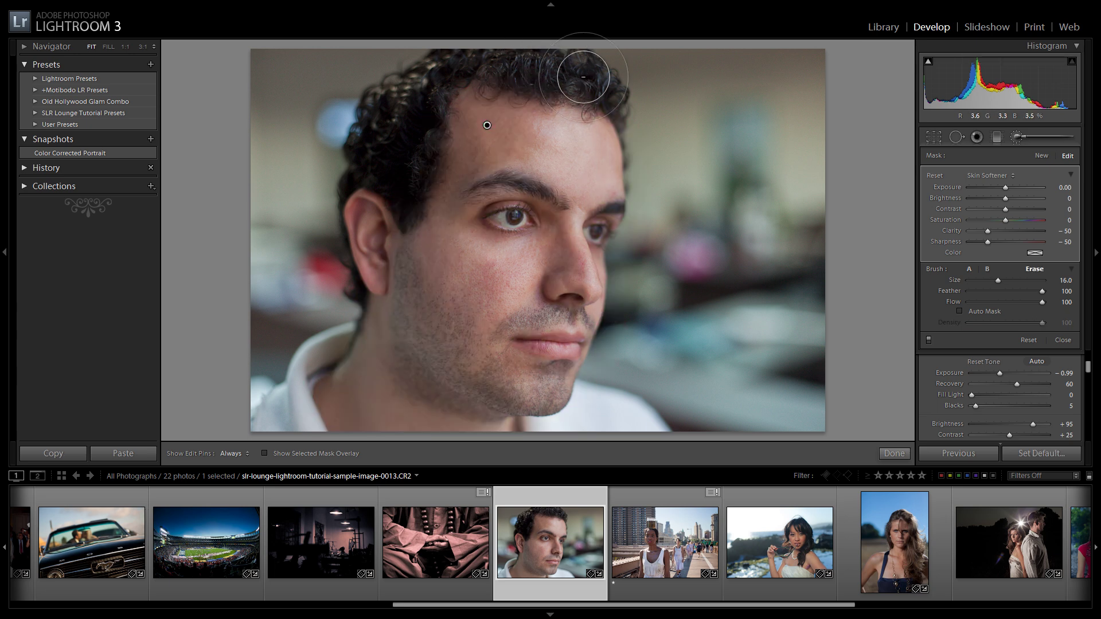
{"action": "scroll", "coordinate": [578, 77], "scroll_direction": "down", "scroll_amount": 5}
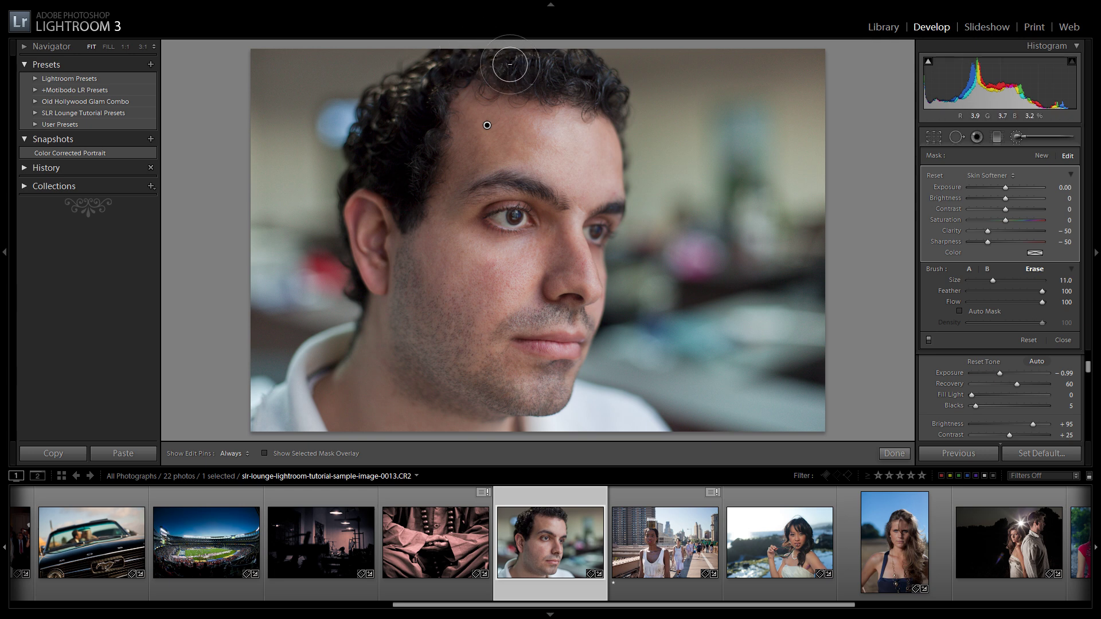
{"action": "key", "text": "h"}
{"action": "scroll", "coordinate": [598, 89], "scroll_direction": "up", "scroll_amount": 2}
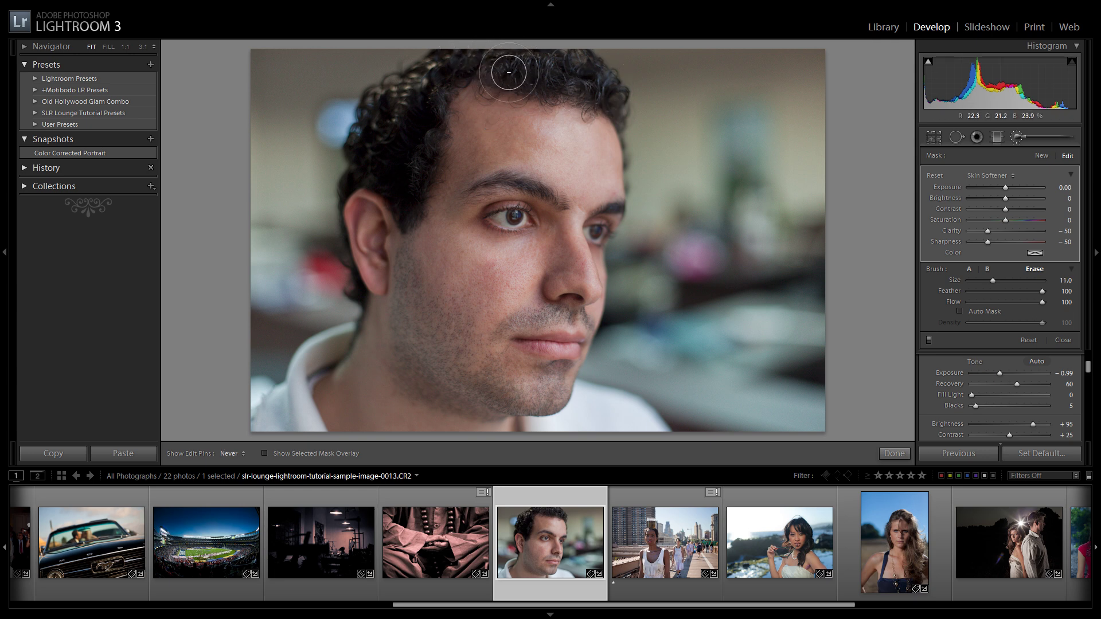
{"action": "scroll", "coordinate": [608, 93], "scroll_direction": "down", "scroll_amount": 4}
{"action": "left_click_drag", "start_coordinate": [307, 427], "coordinate": [296, 373]}
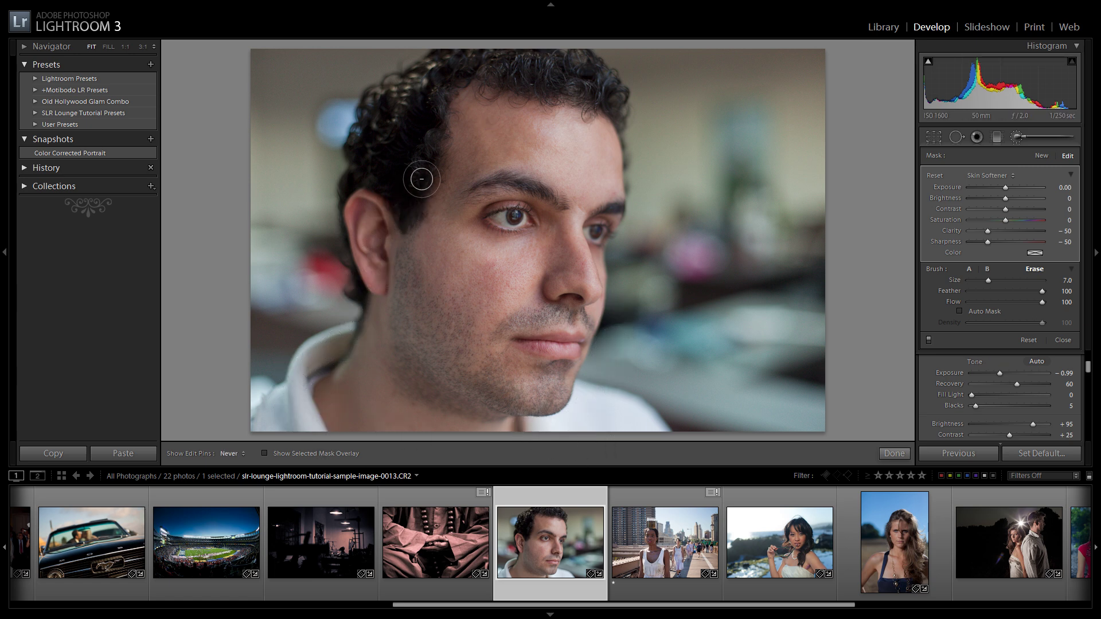
{"action": "key", "text": "h"}
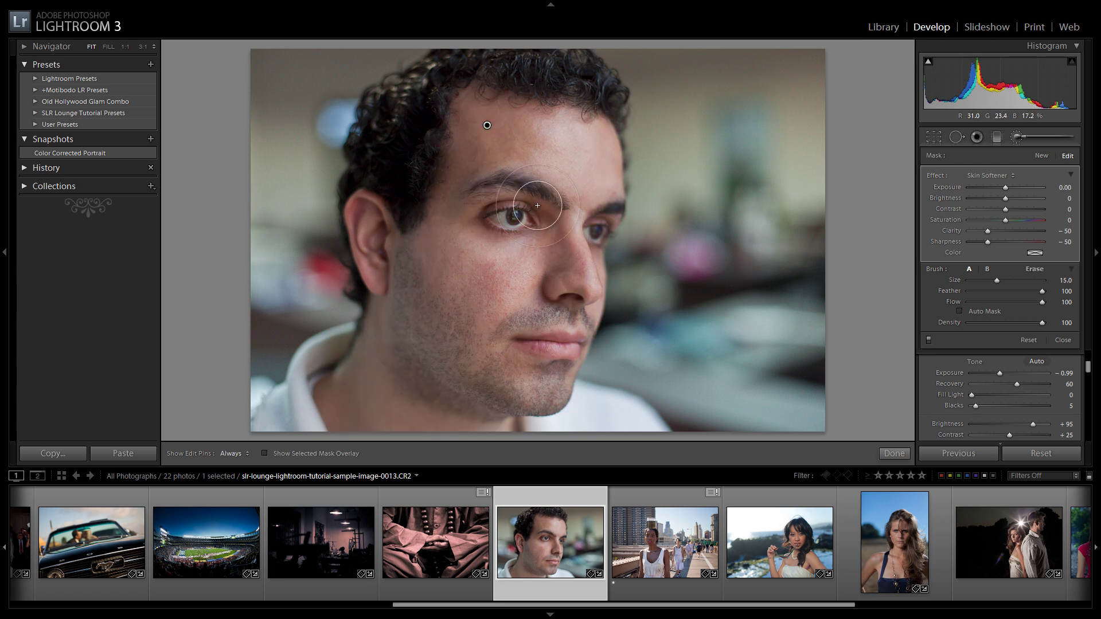
Step: Zoom to 1:1 and erase the softening from the eyes and the eyebrow
{"action": "left_click", "coordinate": [535, 199]}
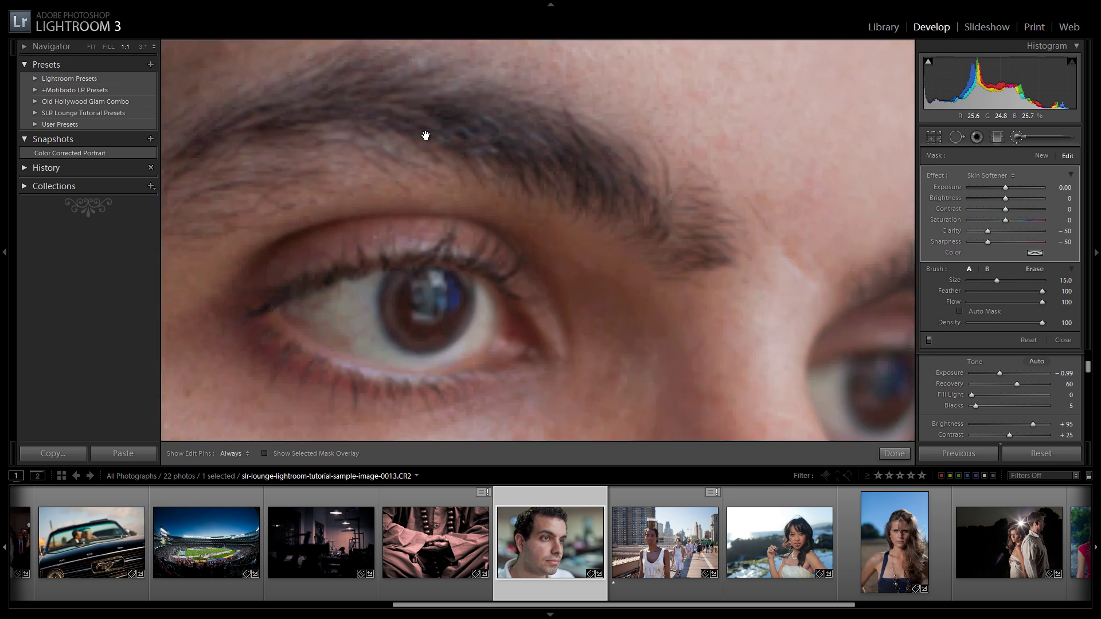
{"action": "mouse_move", "coordinate": [474, 204]}
{"action": "left_mouse_down"}
{"action": "mouse_move", "coordinate": [602, 196]}
{"action": "mouse_move", "coordinate": [510, 138]}
{"action": "left_mouse_up"}
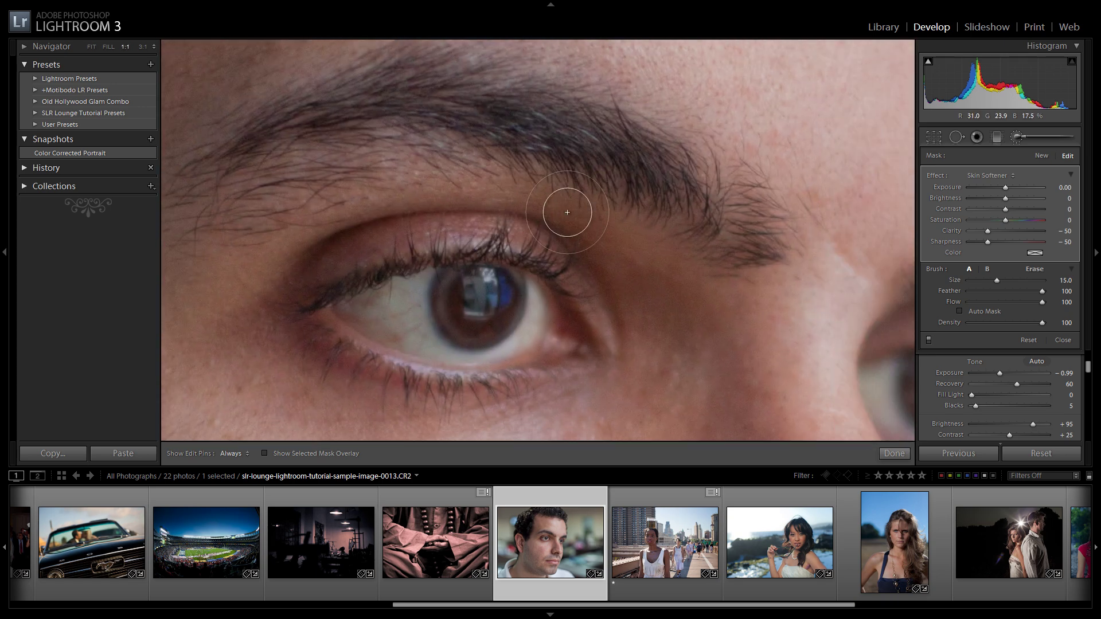
{"action": "key", "text": "alt"}
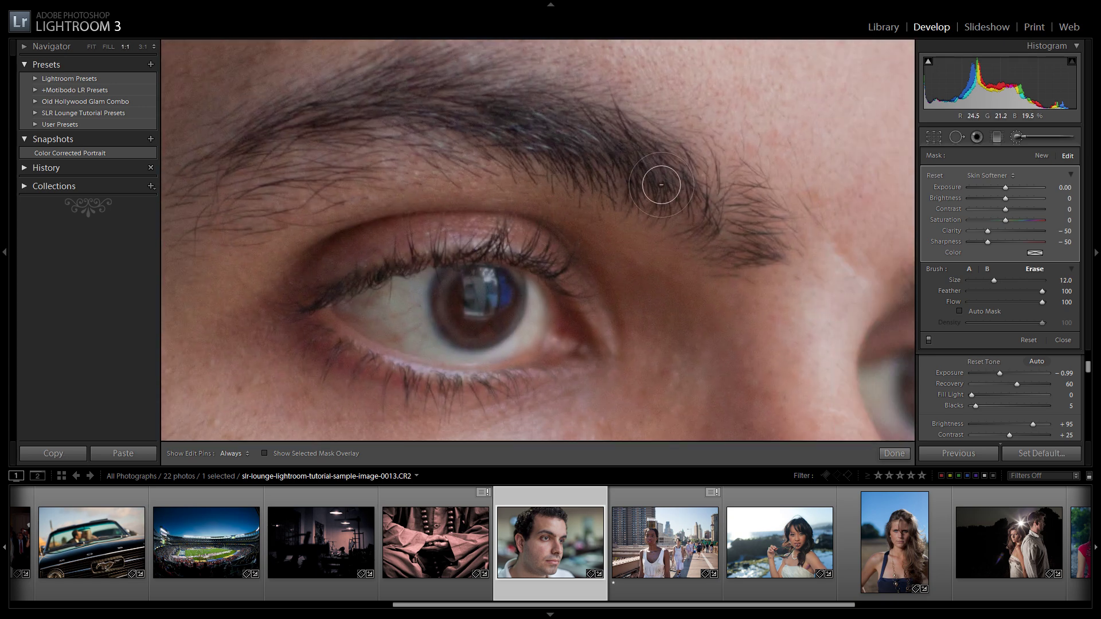
{"action": "scroll", "coordinate": [659, 183], "scroll_direction": "up", "scroll_amount": 3}
{"action": "mouse_move", "coordinate": [536, 345]}
{"action": "left_mouse_down"}
{"action": "mouse_move", "coordinate": [504, 281]}
{"action": "mouse_move", "coordinate": [338, 306]}
{"action": "mouse_move", "coordinate": [414, 353]}
{"action": "mouse_move", "coordinate": [553, 351]}
{"action": "mouse_move", "coordinate": [505, 283]}
{"action": "mouse_move", "coordinate": [335, 293]}
{"action": "mouse_move", "coordinate": [512, 354]}
{"action": "left_mouse_up"}
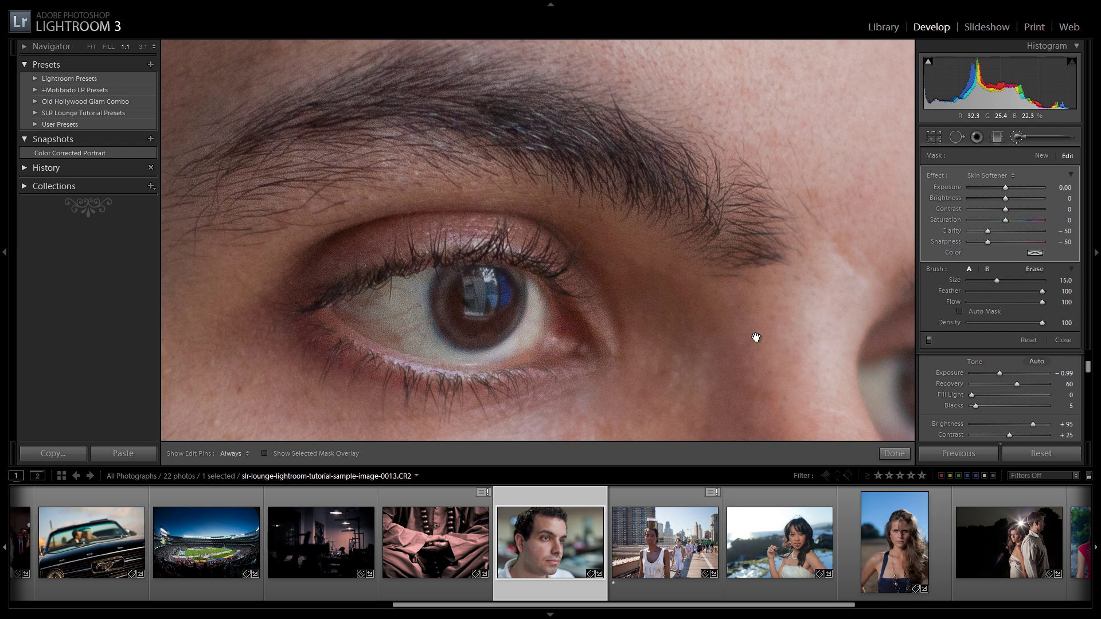
{"action": "left_click_drag", "start_coordinate": [755, 339], "coordinate": [411, 182]}
{"action": "key", "text": "h"}
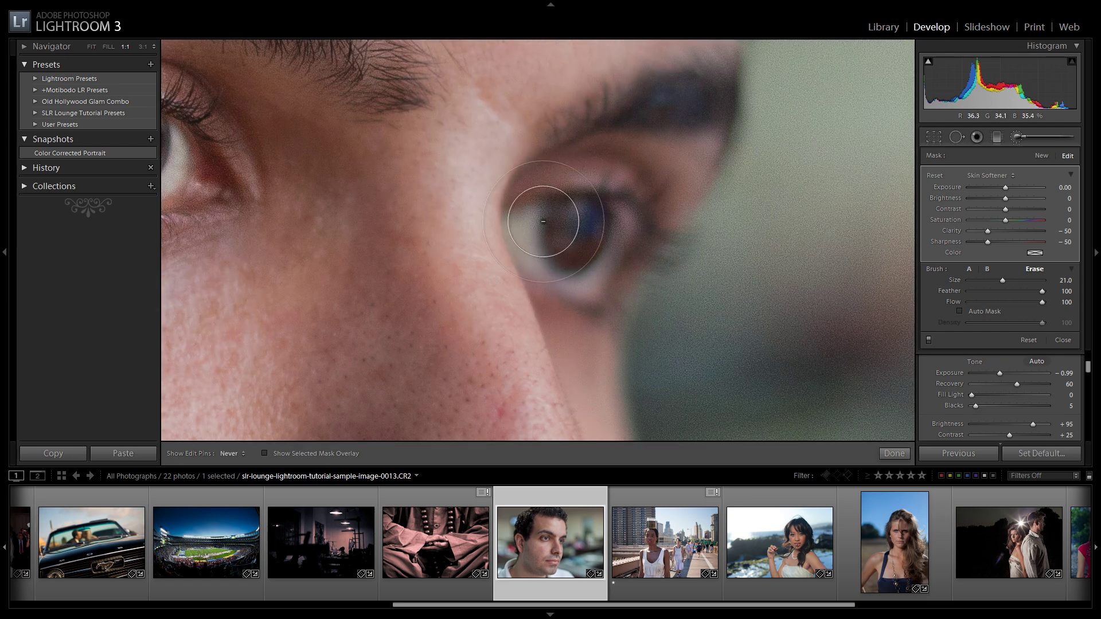
{"action": "scroll", "coordinate": [615, 168], "scroll_direction": "down", "scroll_amount": 5}
{"action": "key", "text": "h"}
{"action": "scroll", "coordinate": [591, 113], "scroll_direction": "down", "scroll_amount": 2}
{"action": "mouse_move", "coordinate": [591, 113]}
{"action": "left_mouse_down"}
{"action": "mouse_move", "coordinate": [680, 106]}
{"action": "mouse_move", "coordinate": [713, 115]}
{"action": "mouse_move", "coordinate": [634, 97]}
{"action": "left_mouse_up"}
Step: Erase the softening from the lips, then zoom back out to the whole face
{"action": "key", "text": "h"}
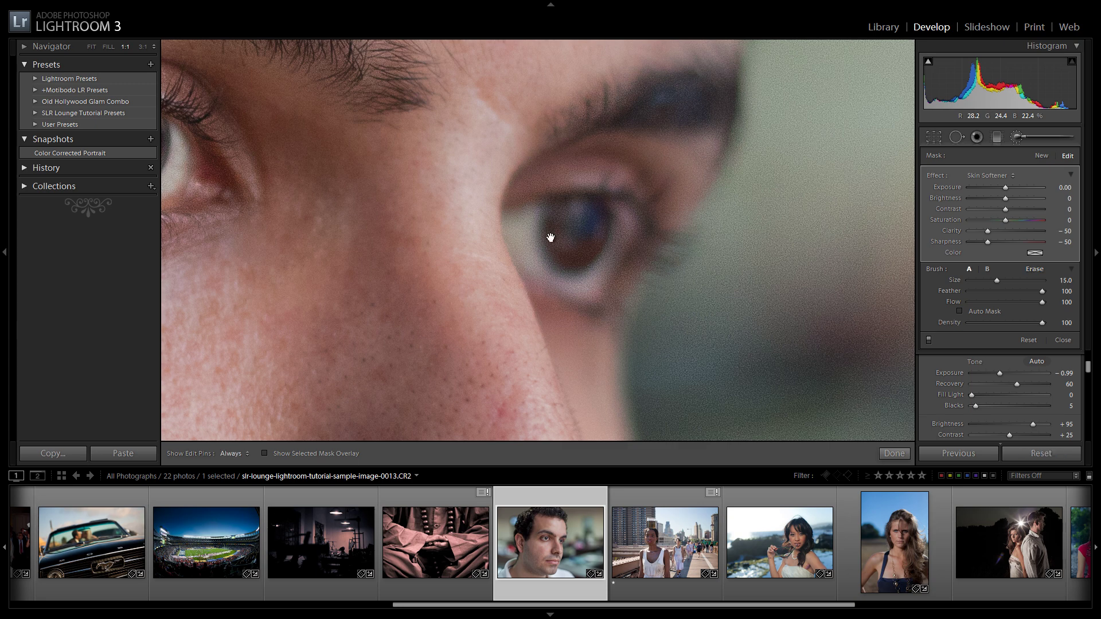
{"action": "mouse_move", "coordinate": [461, 347]}
{"action": "left_mouse_down"}
{"action": "mouse_move", "coordinate": [658, 145]}
{"action": "mouse_move", "coordinate": [590, 91]}
{"action": "mouse_move", "coordinate": [575, 26]}
{"action": "mouse_move", "coordinate": [581, 40]}
{"action": "left_mouse_up"}
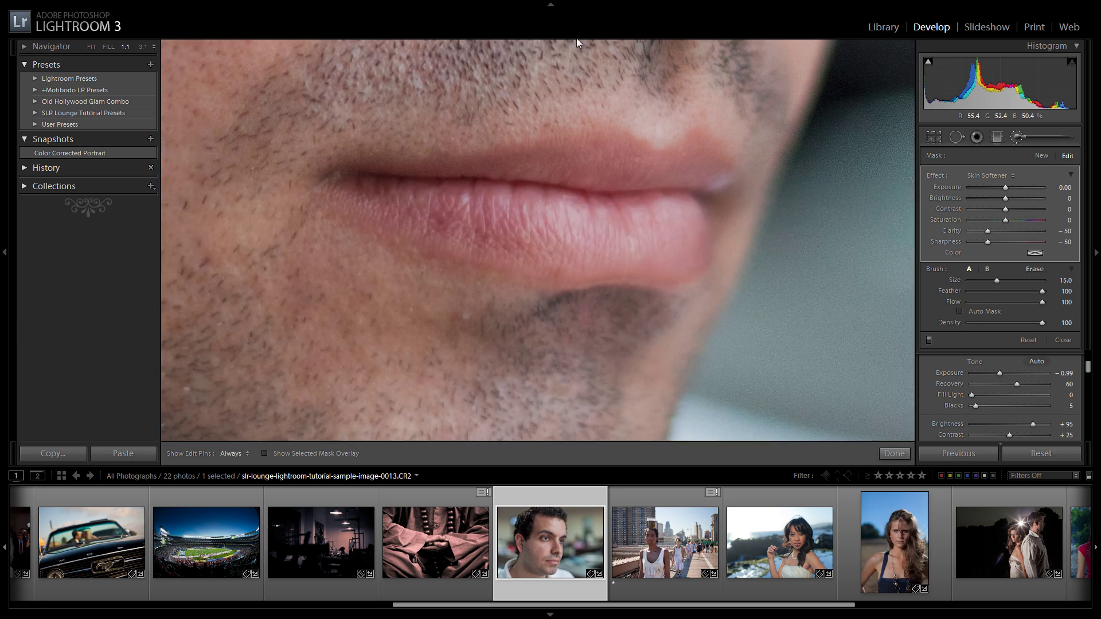
{"action": "key", "text": "h"}
{"action": "mouse_move", "coordinate": [437, 177]}
{"action": "left_mouse_down"}
{"action": "mouse_move", "coordinate": [375, 184]}
{"action": "mouse_move", "coordinate": [489, 191]}
{"action": "mouse_move", "coordinate": [600, 174]}
{"action": "mouse_move", "coordinate": [521, 192]}
{"action": "mouse_move", "coordinate": [384, 192]}
{"action": "mouse_move", "coordinate": [561, 247]}
{"action": "mouse_move", "coordinate": [649, 195]}
{"action": "mouse_move", "coordinate": [671, 230]}
{"action": "mouse_move", "coordinate": [691, 192]}
{"action": "mouse_move", "coordinate": [690, 232]}
{"action": "mouse_move", "coordinate": [698, 186]}
{"action": "mouse_move", "coordinate": [542, 180]}
{"action": "mouse_move", "coordinate": [582, 226]}
{"action": "mouse_move", "coordinate": [686, 215]}
{"action": "mouse_move", "coordinate": [480, 213]}
{"action": "mouse_move", "coordinate": [359, 191]}
{"action": "mouse_move", "coordinate": [456, 200]}
{"action": "left_mouse_up"}
{"action": "key", "text": "h"}
{"action": "key", "text": "z"}
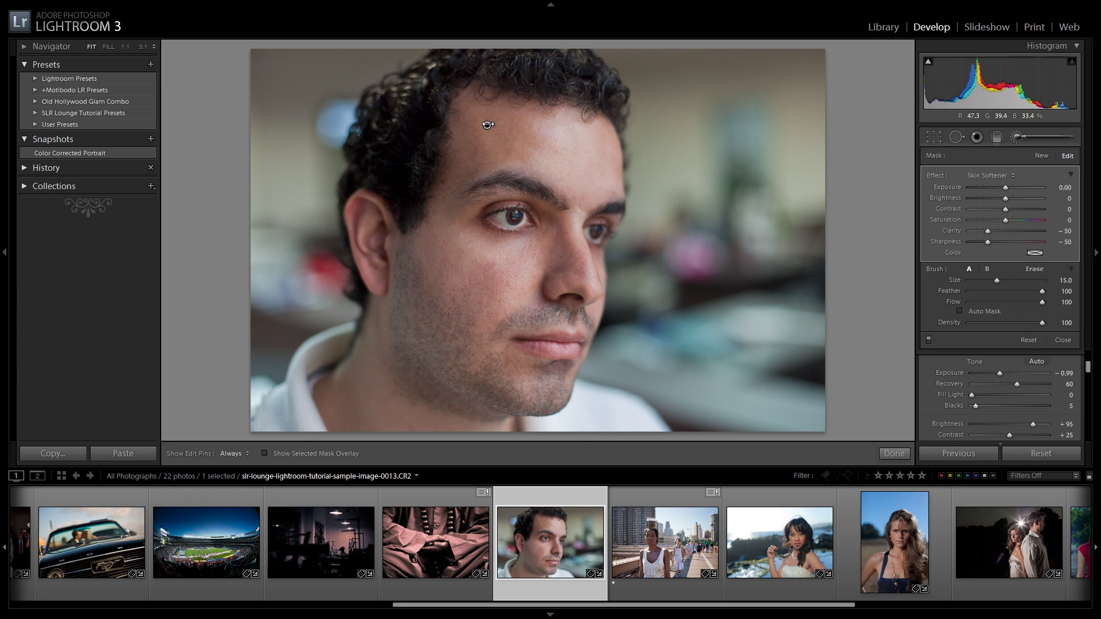
Step: Lower the face softening to Clarity −60 and Sharpness −40, then brush over the cheek
{"action": "mouse_move", "coordinate": [488, 125]}
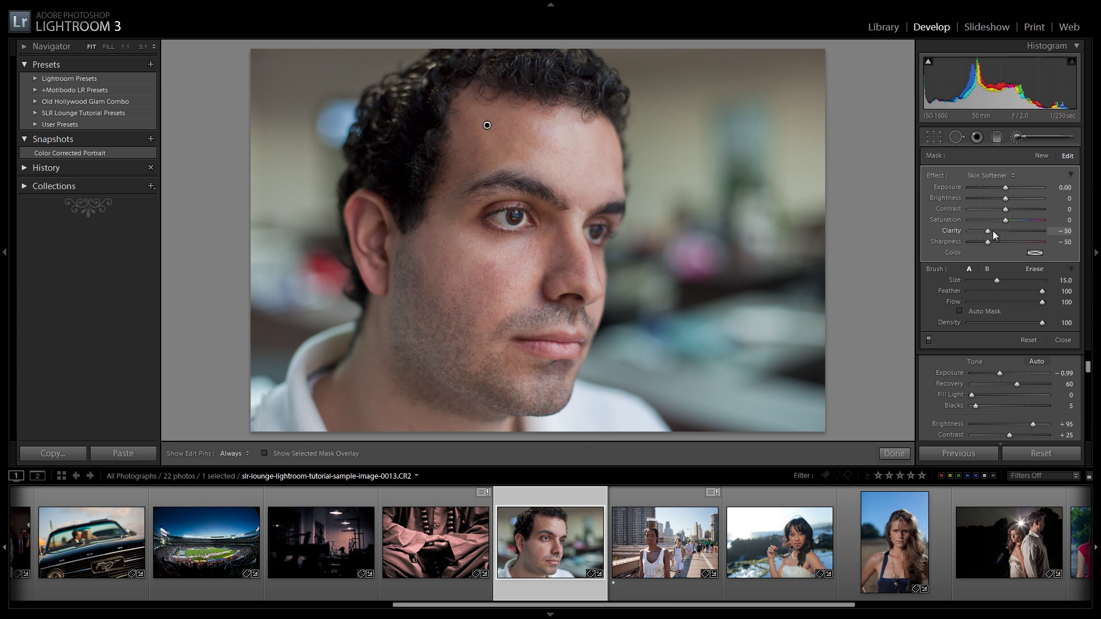
{"action": "mouse_move", "coordinate": [982, 234]}
{"action": "left_mouse_down"}
{"action": "mouse_move", "coordinate": [951, 233]}
{"action": "mouse_move", "coordinate": [993, 239]}
{"action": "left_mouse_up"}
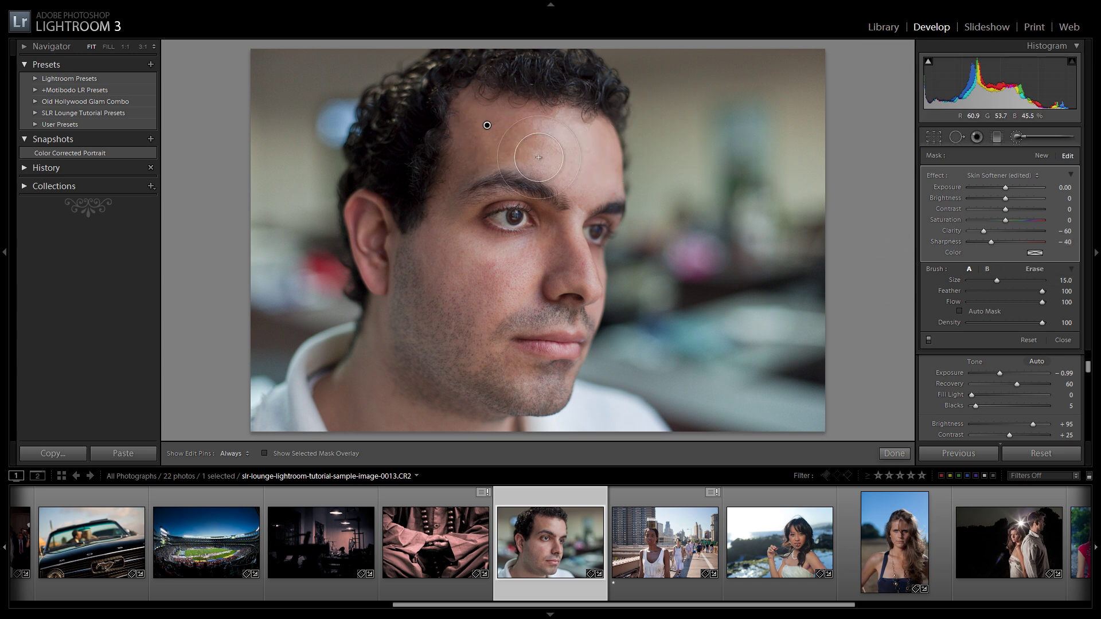
{"action": "mouse_move", "coordinate": [516, 277]}
{"action": "left_mouse_down"}
{"action": "mouse_move", "coordinate": [468, 267]}
{"action": "mouse_move", "coordinate": [493, 295]}
{"action": "mouse_move", "coordinate": [469, 293]}
{"action": "mouse_move", "coordinate": [474, 276]}
{"action": "mouse_move", "coordinate": [450, 284]}
{"action": "mouse_move", "coordinate": [485, 281]}
{"action": "left_mouse_up"}
Step: Undo the last stroke and paint a new Skin Softener area on the forehead and cheek
{"action": "key", "text": "ctrl+z"}
{"action": "left_click", "coordinate": [1041, 156]}
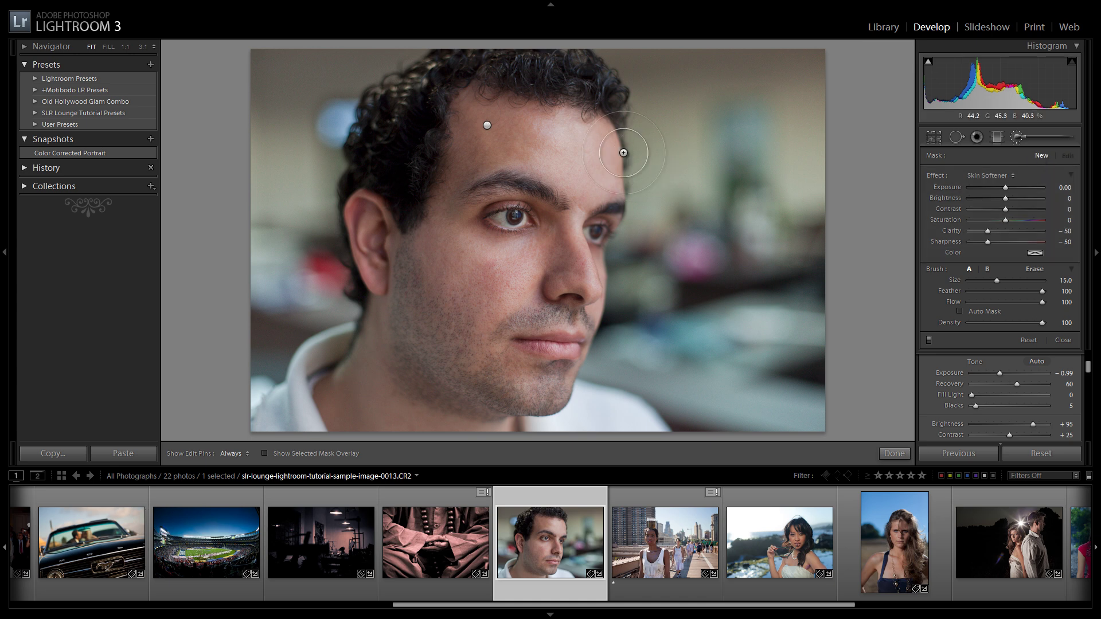
{"action": "mouse_move", "coordinate": [518, 134]}
{"action": "left_mouse_down"}
{"action": "mouse_move", "coordinate": [588, 139]}
{"action": "mouse_move", "coordinate": [488, 130]}
{"action": "mouse_move", "coordinate": [464, 161]}
{"action": "mouse_move", "coordinate": [499, 127]}
{"action": "mouse_move", "coordinate": [596, 146]}
{"action": "mouse_move", "coordinate": [596, 170]}
{"action": "mouse_move", "coordinate": [568, 161]}
{"action": "left_mouse_up"}
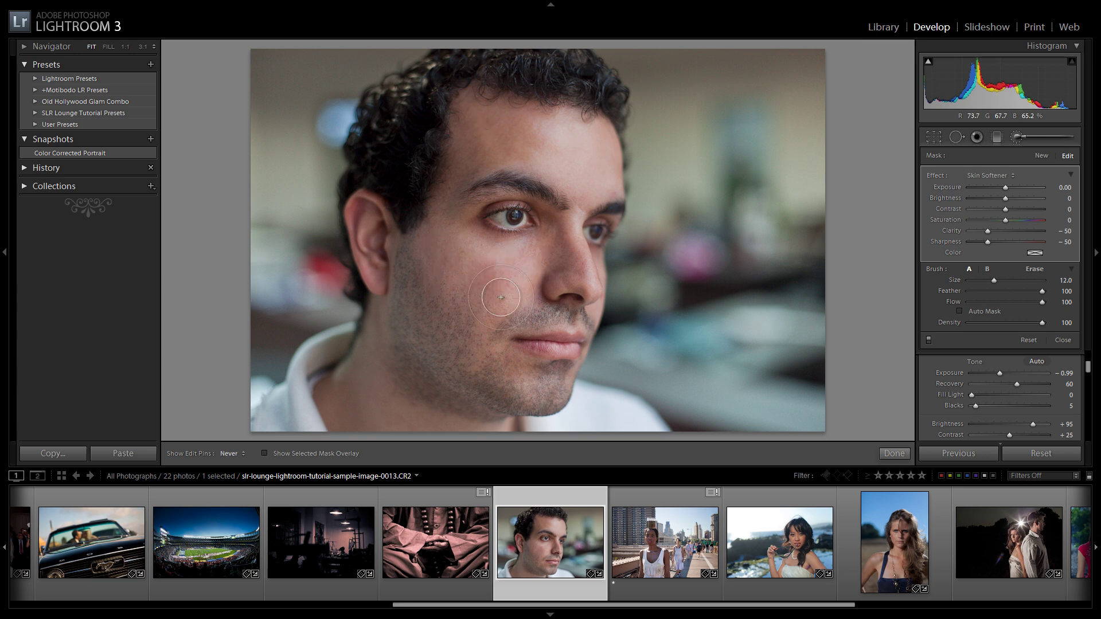
{"action": "mouse_move", "coordinate": [501, 297]}
{"action": "left_mouse_down"}
{"action": "mouse_move", "coordinate": [512, 284]}
{"action": "mouse_move", "coordinate": [451, 259]}
{"action": "mouse_move", "coordinate": [482, 305]}
{"action": "left_mouse_up"}
{"action": "key", "text": "h"}
{"action": "scroll", "coordinate": [418, 246], "scroll_direction": "up", "scroll_amount": 3}
{"action": "key", "text": "alt"}
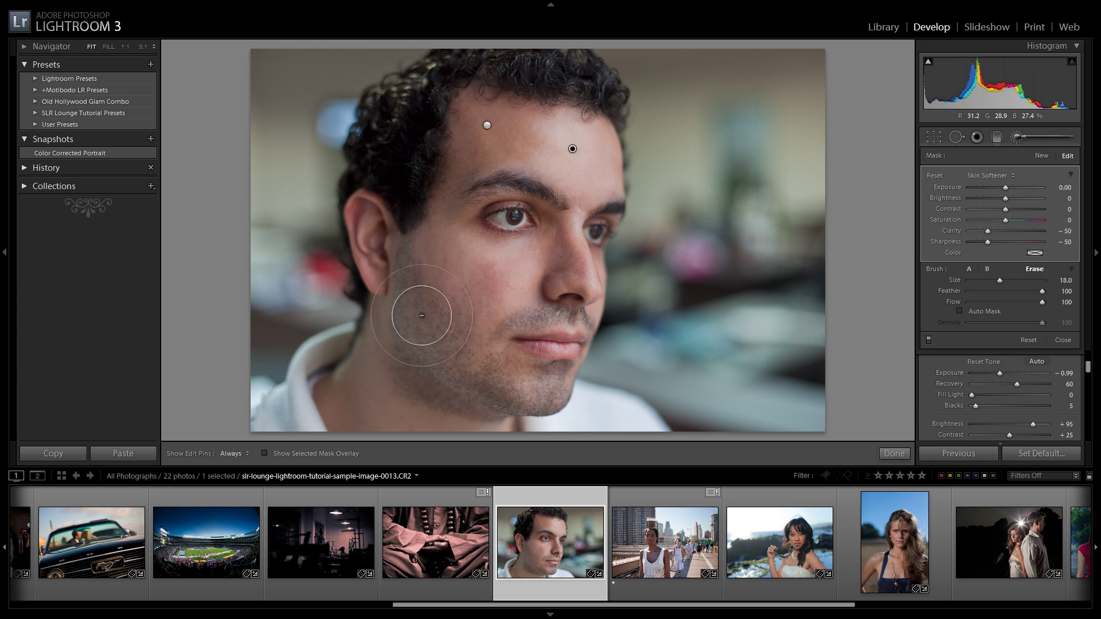
{"action": "scroll", "coordinate": [499, 149], "scroll_direction": "down", "scroll_amount": 3}
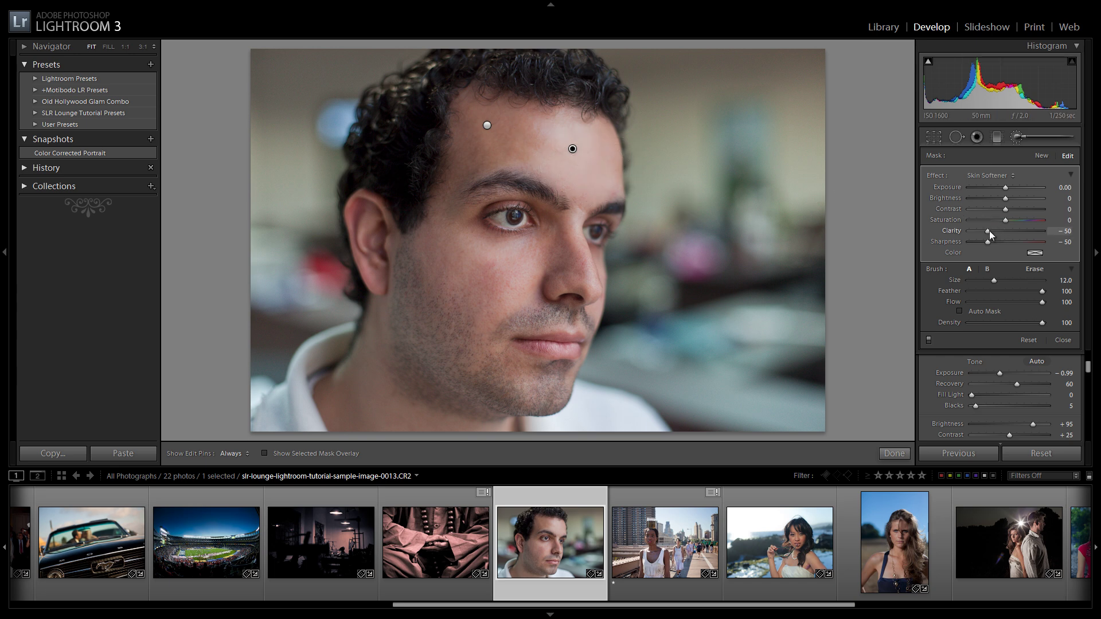
Step: Ease the new area's Clarity to -43, close the brush, and compare before and after
{"action": "left_click_drag", "start_coordinate": [988, 231], "coordinate": [990, 231]}
{"action": "left_click", "coordinate": [1017, 138]}
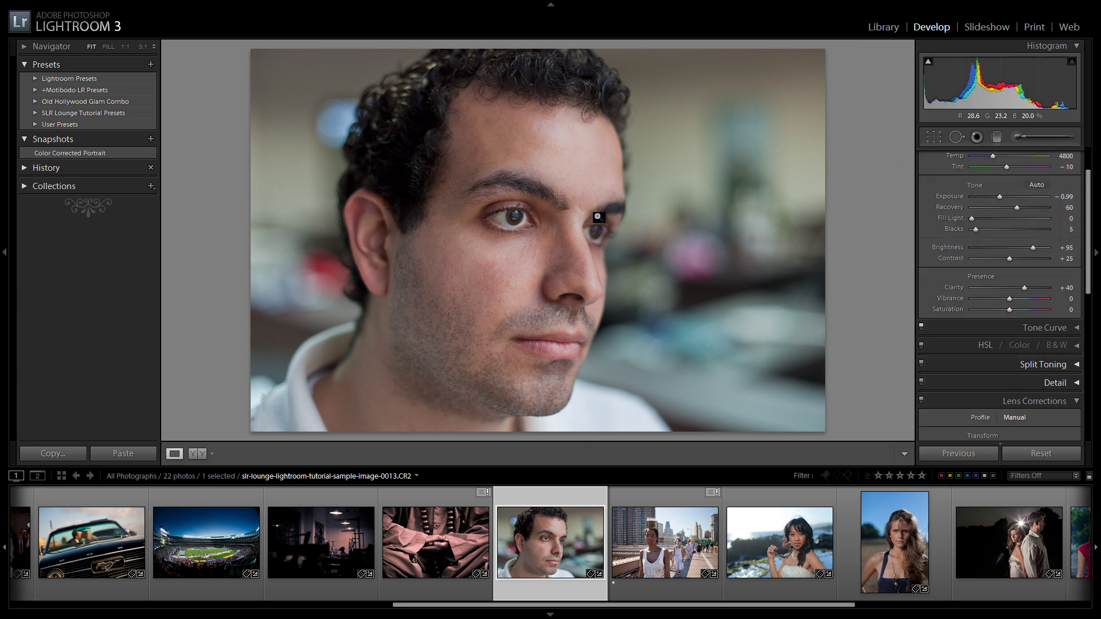
{"action": "key", "text": "backslash"}
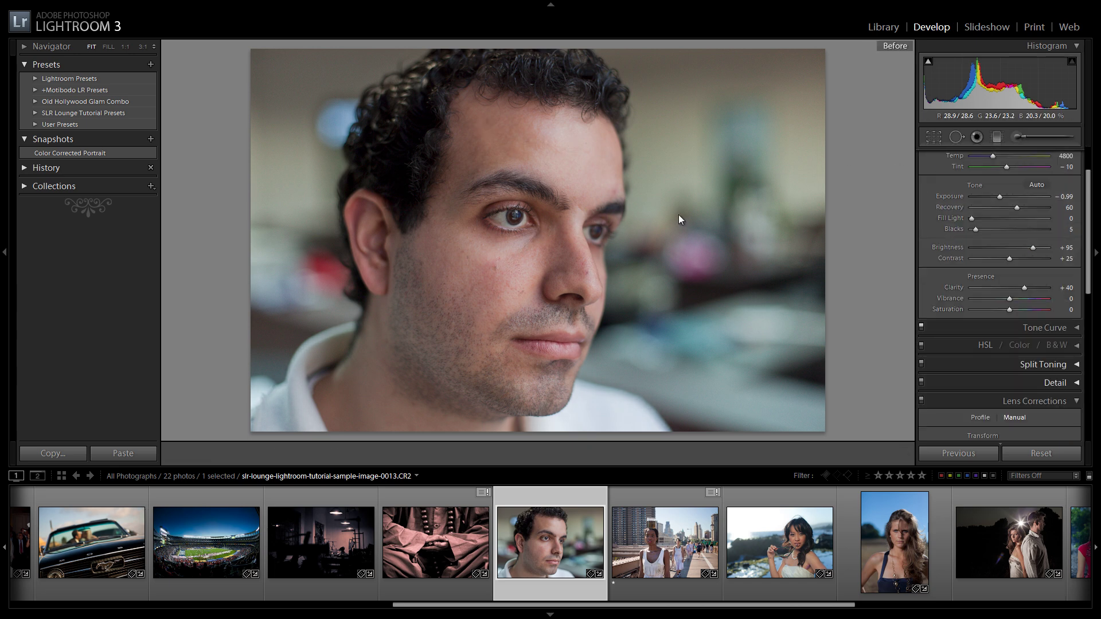
{"action": "key", "text": "backslash"}
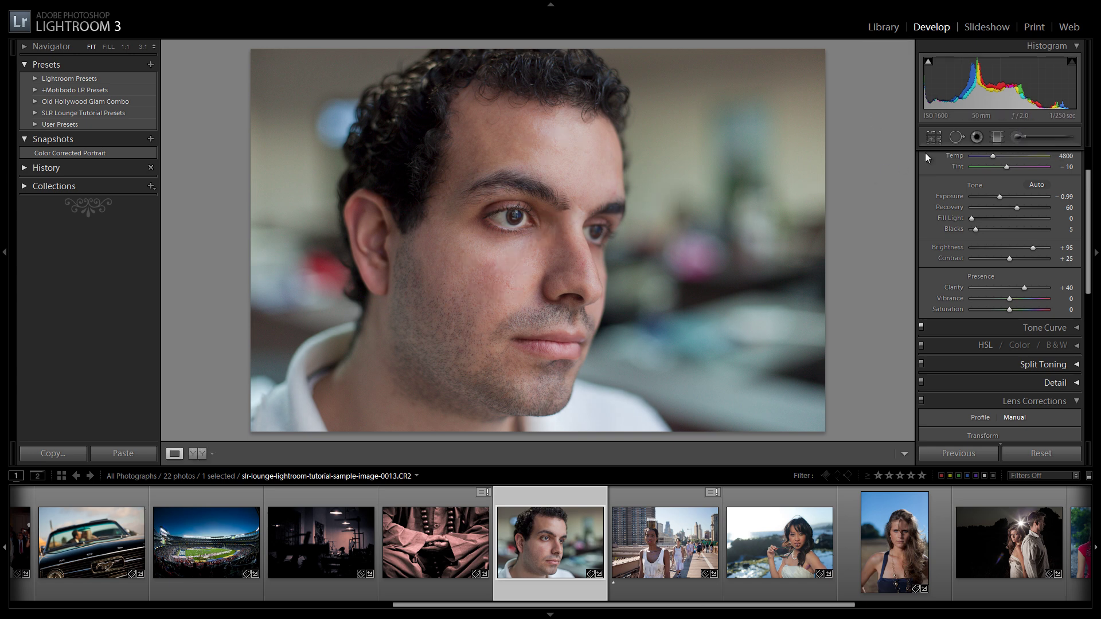
Step: Reopen the Adjustment Brush for an eye effect (Exposure 0.20, Contrast 25, Saturation 13, Clarity 13) and zoom to 1:1
{"action": "left_click", "coordinate": [1017, 134]}
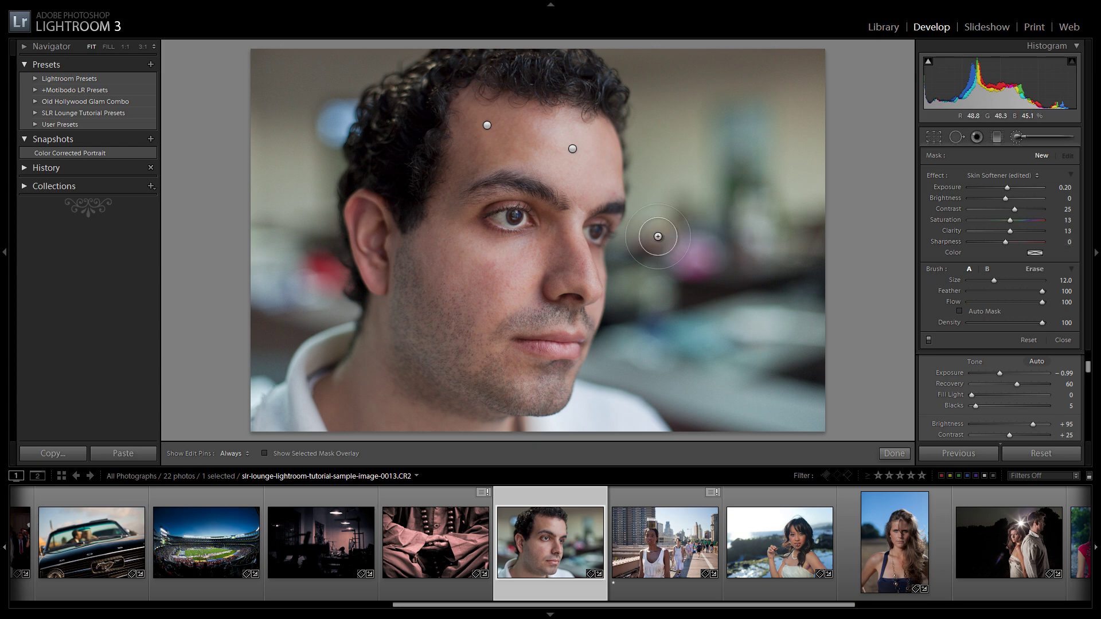
{"action": "key", "text": "z"}
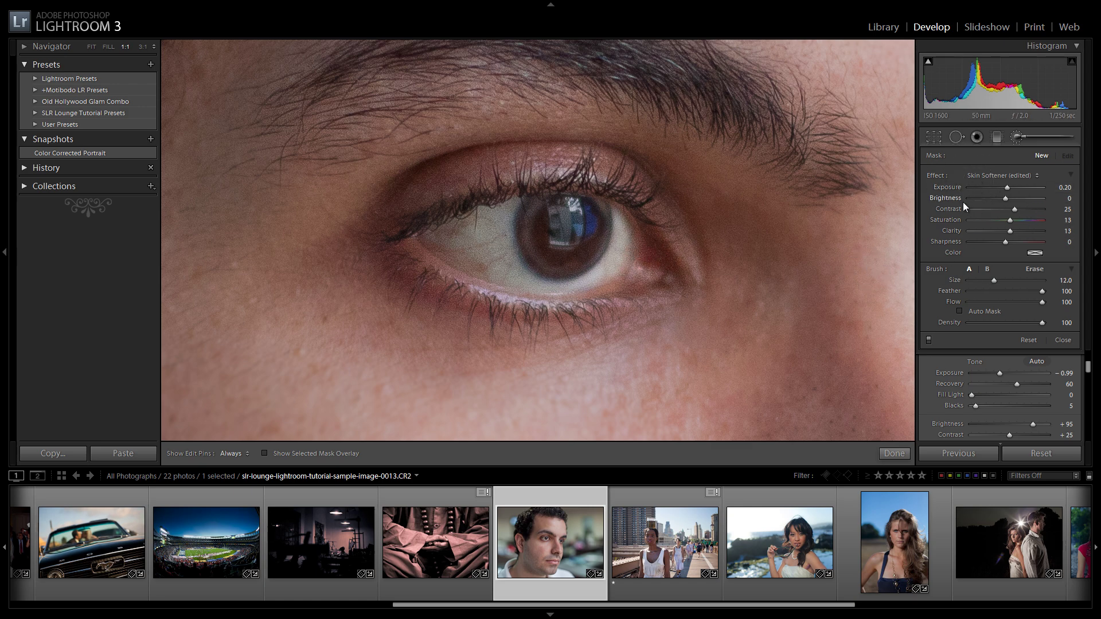
Step: Save the current brush settings as a new effect preset named Eye Enhancing Brush
{"action": "left_click", "coordinate": [1012, 179]}
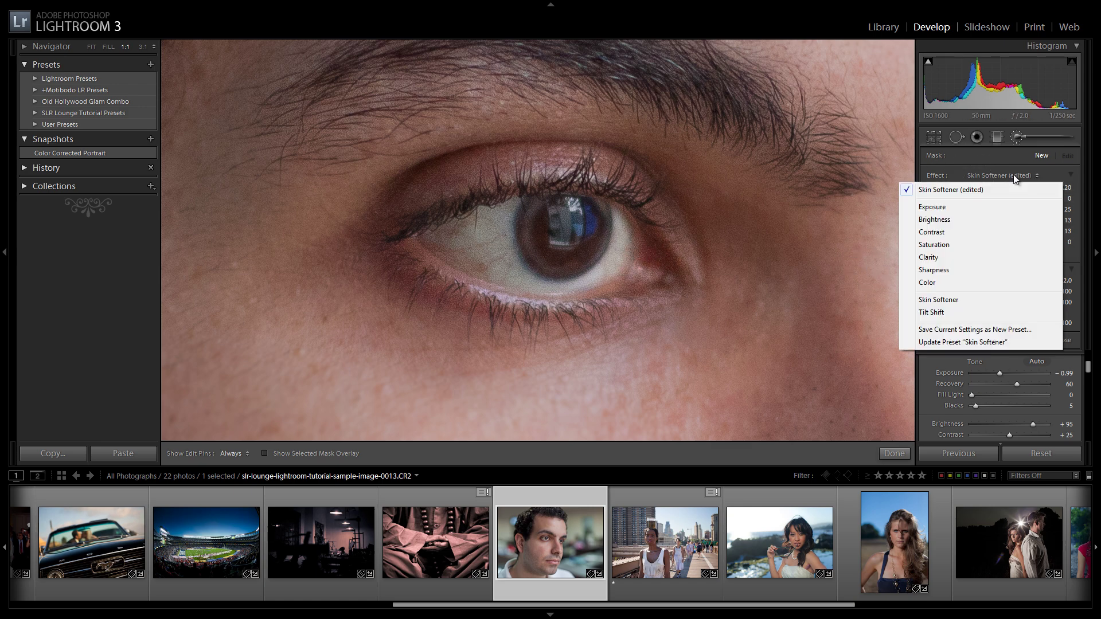
{"action": "left_click", "coordinate": [959, 328]}
{"action": "type", "text": "Eye Enhancing Brush"}
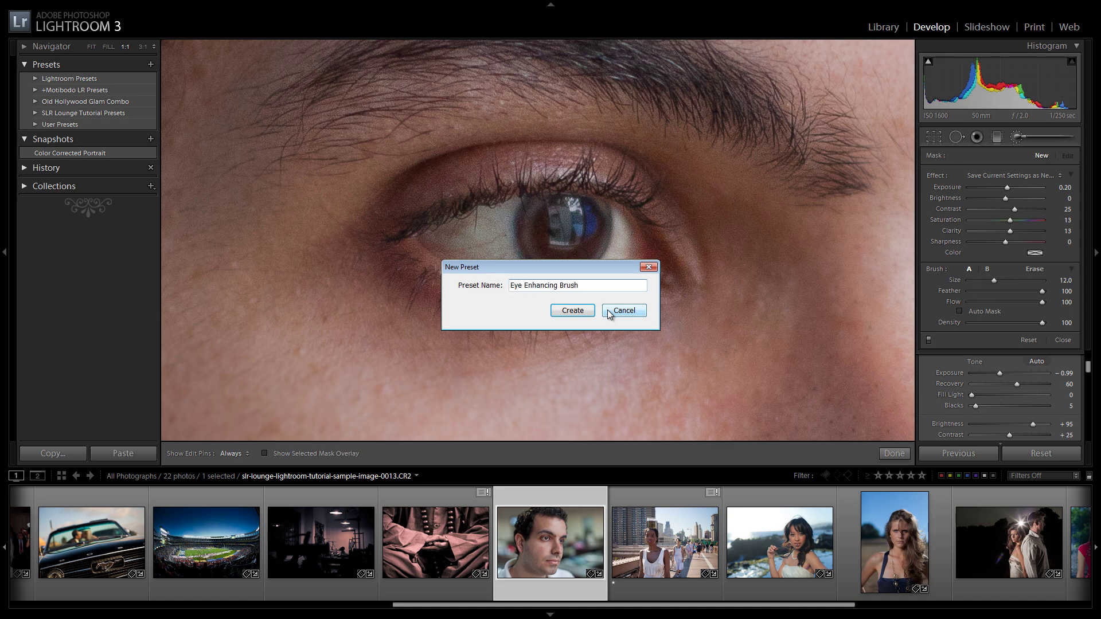
{"action": "key", "text": "Return"}
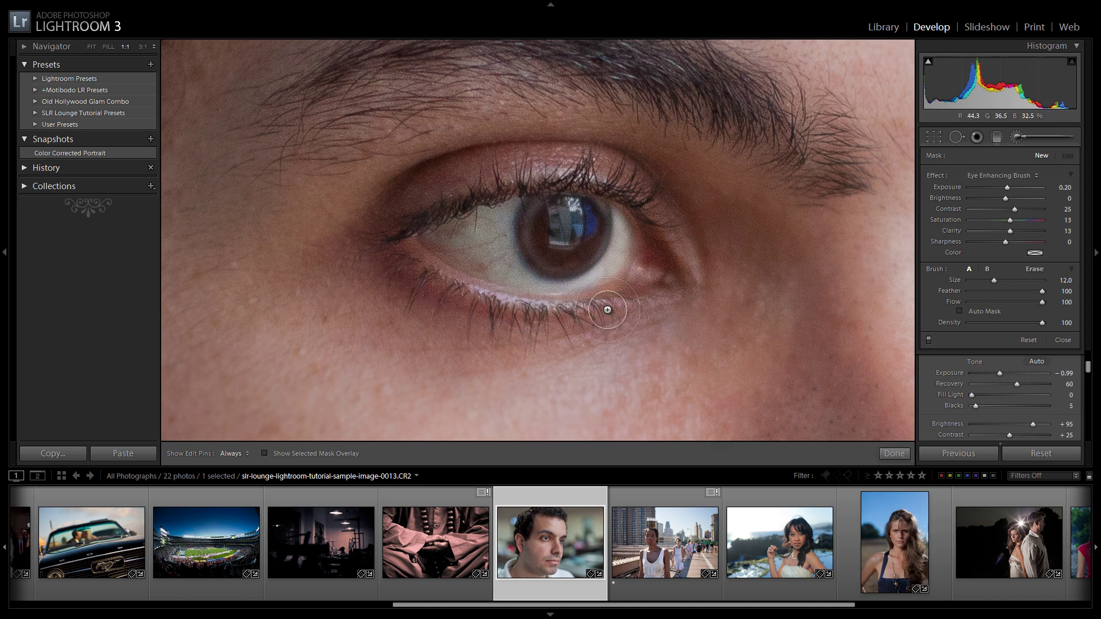
Step: Paint the first eye with the enhancement and erase the spill from the lower lid
{"action": "key", "text": "h"}
{"action": "scroll", "coordinate": [467, 233], "scroll_direction": "up", "scroll_amount": 2}
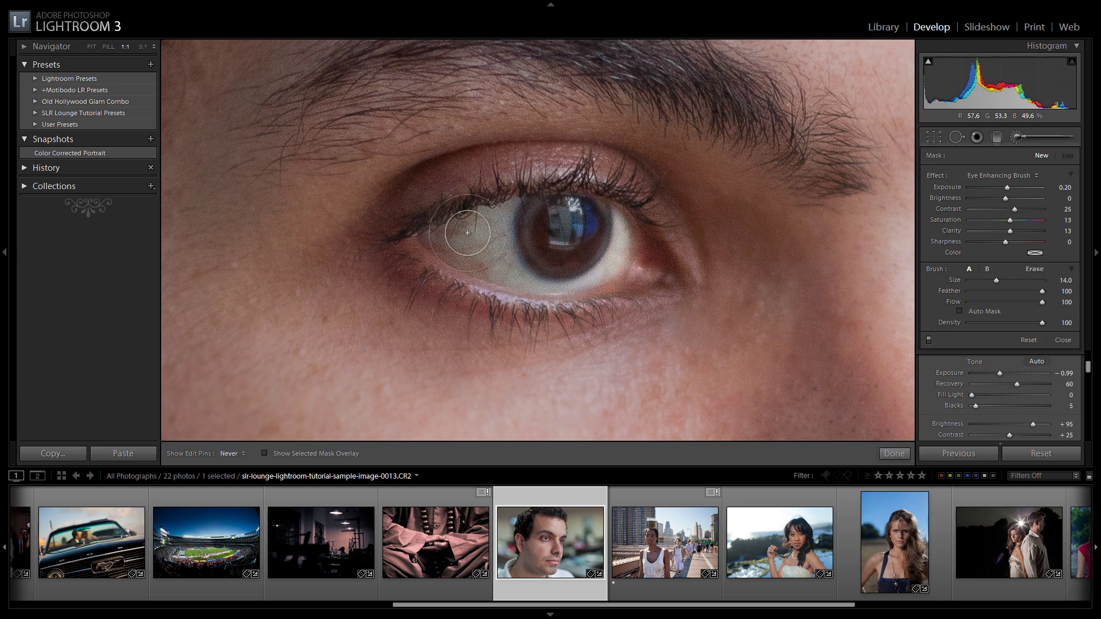
{"action": "mouse_move", "coordinate": [467, 233]}
{"action": "left_mouse_down"}
{"action": "mouse_move", "coordinate": [547, 267]}
{"action": "mouse_move", "coordinate": [612, 271]}
{"action": "mouse_move", "coordinate": [571, 221]}
{"action": "mouse_move", "coordinate": [463, 228]}
{"action": "mouse_move", "coordinate": [433, 244]}
{"action": "mouse_move", "coordinate": [556, 278]}
{"action": "mouse_move", "coordinate": [614, 264]}
{"action": "mouse_move", "coordinate": [585, 222]}
{"action": "mouse_move", "coordinate": [468, 233]}
{"action": "mouse_move", "coordinate": [599, 242]}
{"action": "mouse_move", "coordinate": [659, 260]}
{"action": "left_mouse_up"}
{"action": "key", "text": "alt"}
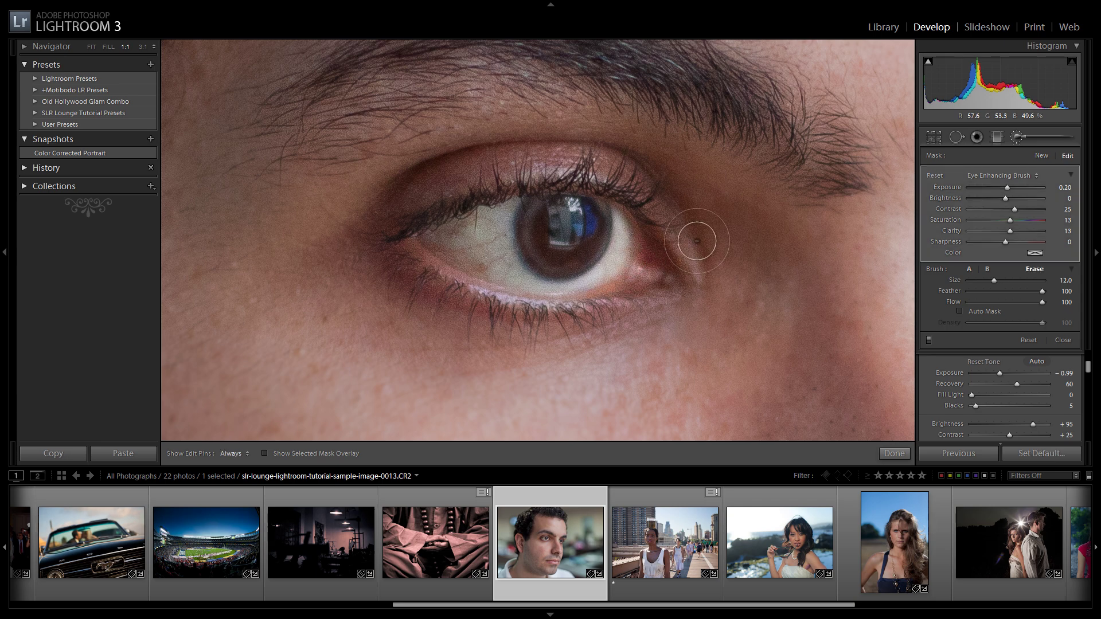
{"action": "scroll", "coordinate": [697, 241], "scroll_direction": "down", "scroll_amount": 2}
{"action": "key", "text": "h"}
{"action": "mouse_move", "coordinate": [439, 292]}
{"action": "left_mouse_down"}
{"action": "mouse_move", "coordinate": [563, 326]}
{"action": "mouse_move", "coordinate": [688, 289]}
{"action": "mouse_move", "coordinate": [495, 321]}
{"action": "left_mouse_up"}
Step: Pan to the other eye and paint its iris with a smaller brush, erasing any overspill
{"action": "scroll", "coordinate": [646, 315], "scroll_direction": "up", "scroll_amount": 4}
{"action": "key", "text": "h"}
{"action": "mouse_move", "coordinate": [804, 285]}
{"action": "left_mouse_down"}
{"action": "mouse_move", "coordinate": [553, 268]}
{"action": "mouse_move", "coordinate": [423, 278]}
{"action": "left_mouse_up"}
{"action": "scroll", "coordinate": [562, 313], "scroll_direction": "down", "scroll_amount": 3}
{"action": "key", "text": "h"}
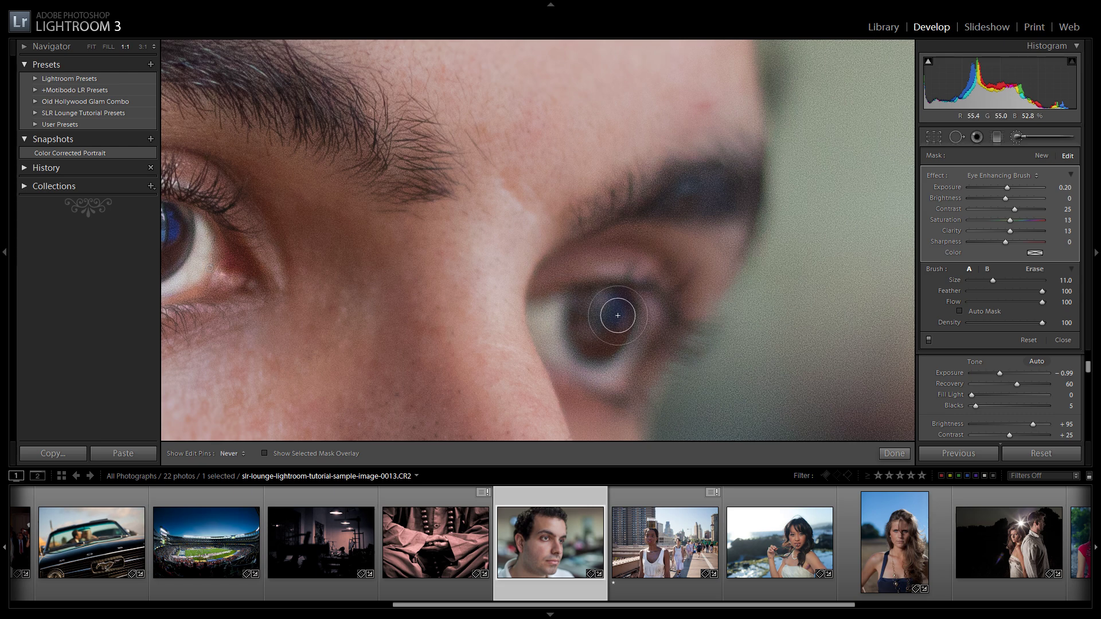
{"action": "mouse_move", "coordinate": [618, 316]}
{"action": "left_mouse_down"}
{"action": "mouse_move", "coordinate": [622, 360]}
{"action": "mouse_move", "coordinate": [607, 364]}
{"action": "mouse_move", "coordinate": [556, 326]}
{"action": "mouse_move", "coordinate": [613, 355]}
{"action": "mouse_move", "coordinate": [601, 316]}
{"action": "left_mouse_up"}
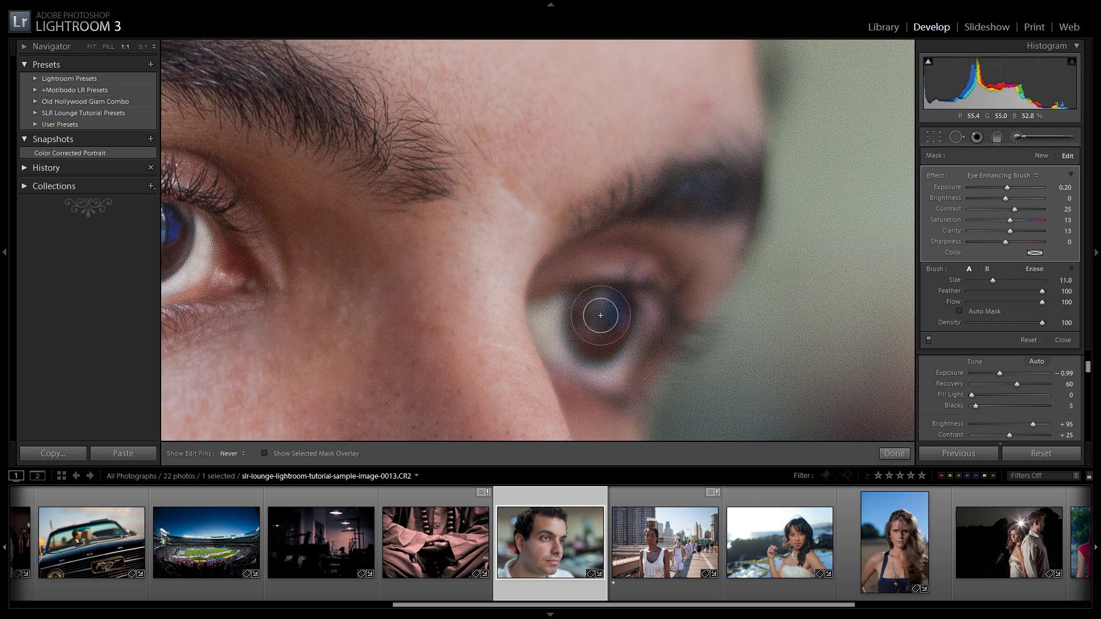
{"action": "key", "text": "alt"}
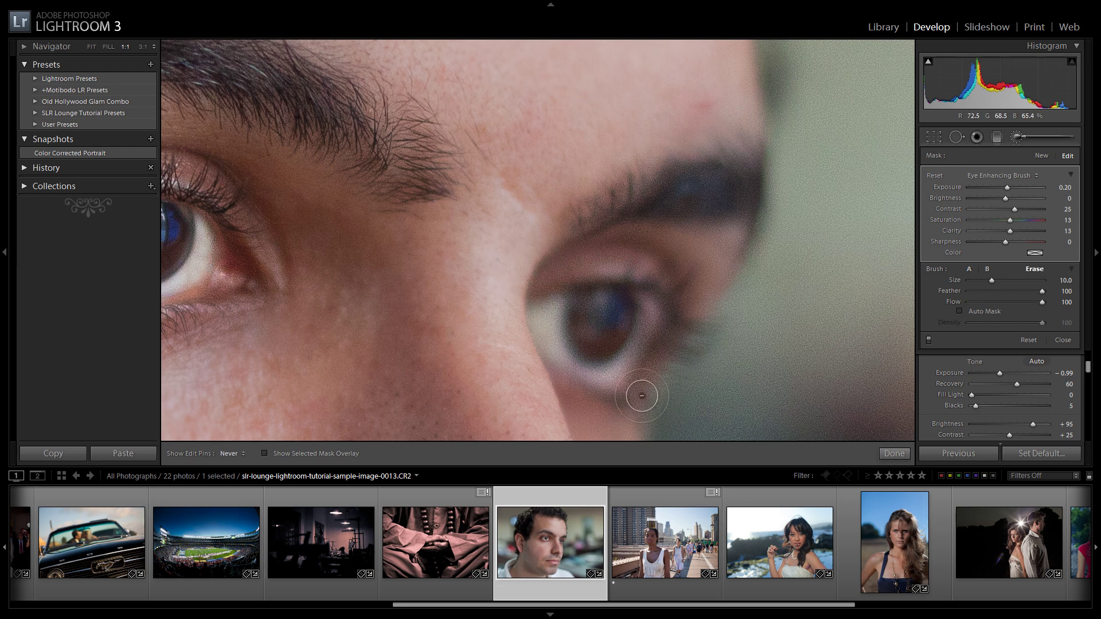
{"action": "left_click_drag", "start_coordinate": [339, 308], "coordinate": [431, 331]}
{"action": "key", "text": "h"}
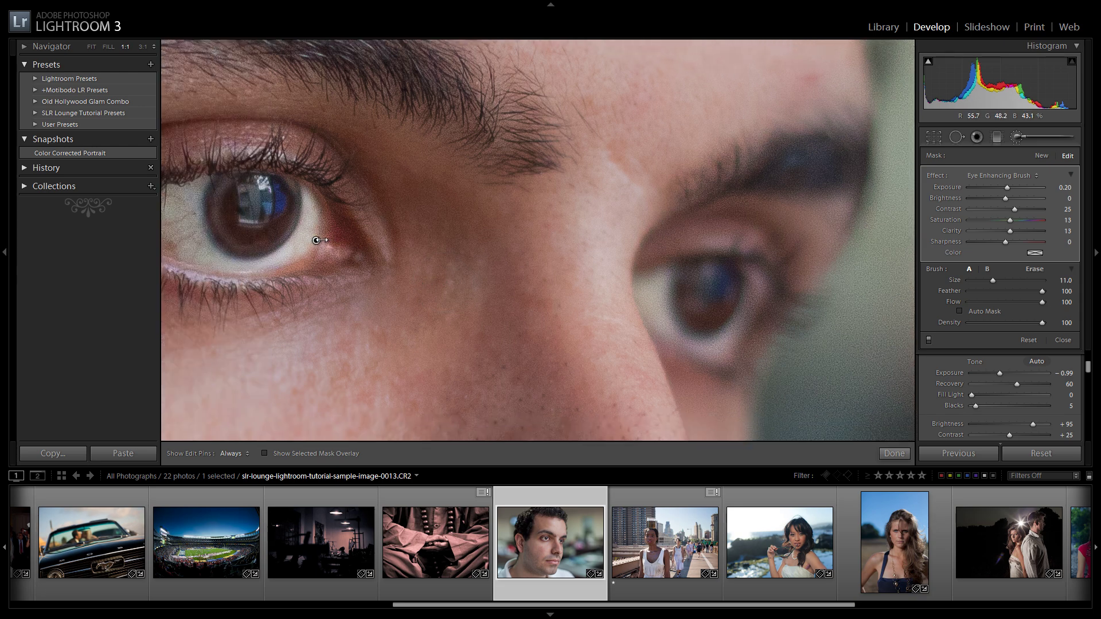
{"action": "mouse_move", "coordinate": [320, 240]}
Step: Zoom to Fit, set the eye effect's Contrast to 41 with Exposure kept at 0.20, then zoom to 1:1
{"action": "left_click", "coordinate": [442, 275]}
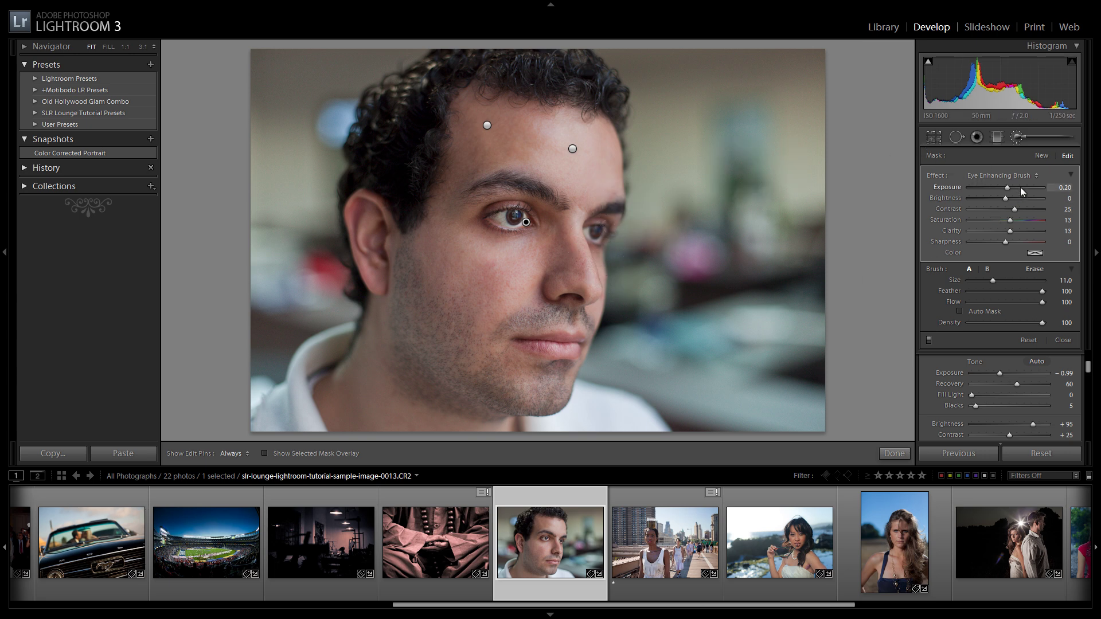
{"action": "key", "text": "Up"}
{"action": "key", "text": "Up"}
{"action": "key", "text": "Up"}
{"action": "key", "text": "Up"}
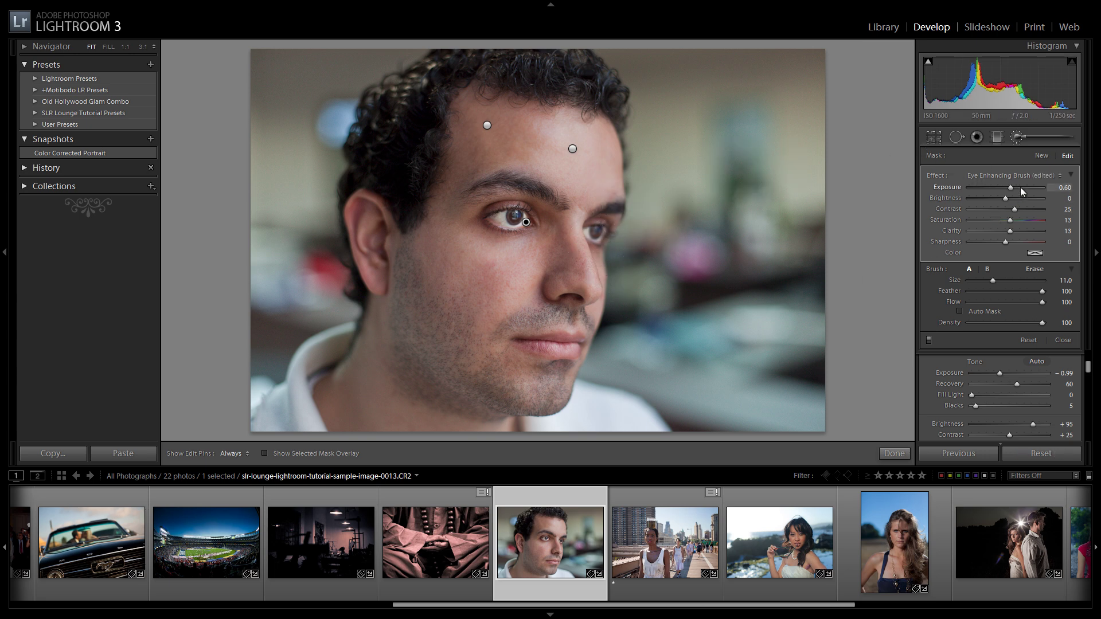
{"action": "key", "text": "Down"}
{"action": "key", "text": "Down"}
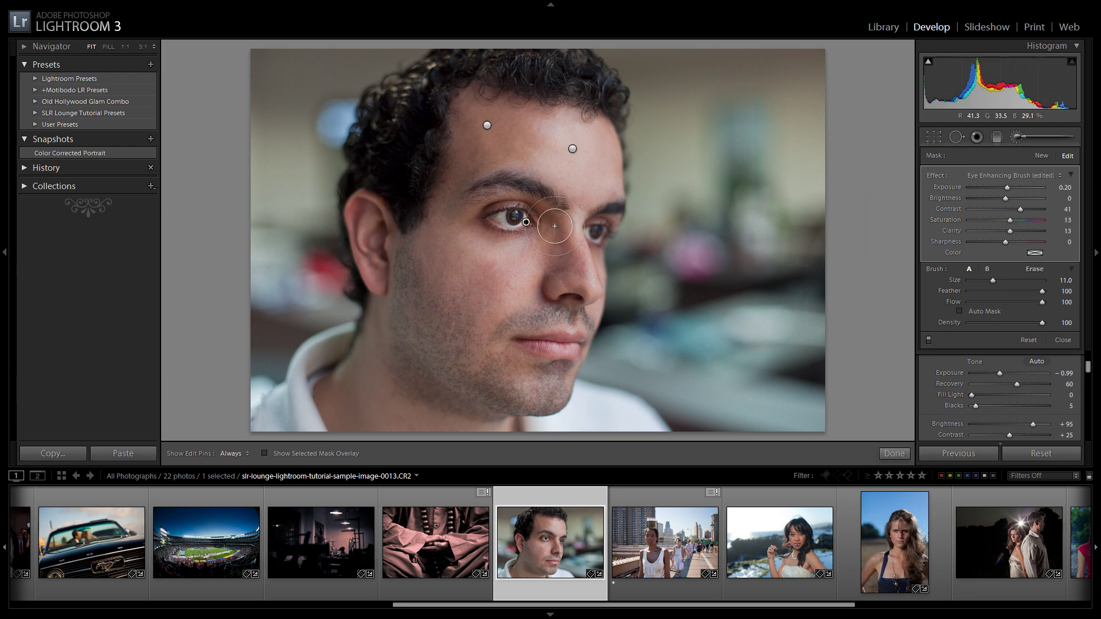
{"action": "key", "text": "z"}
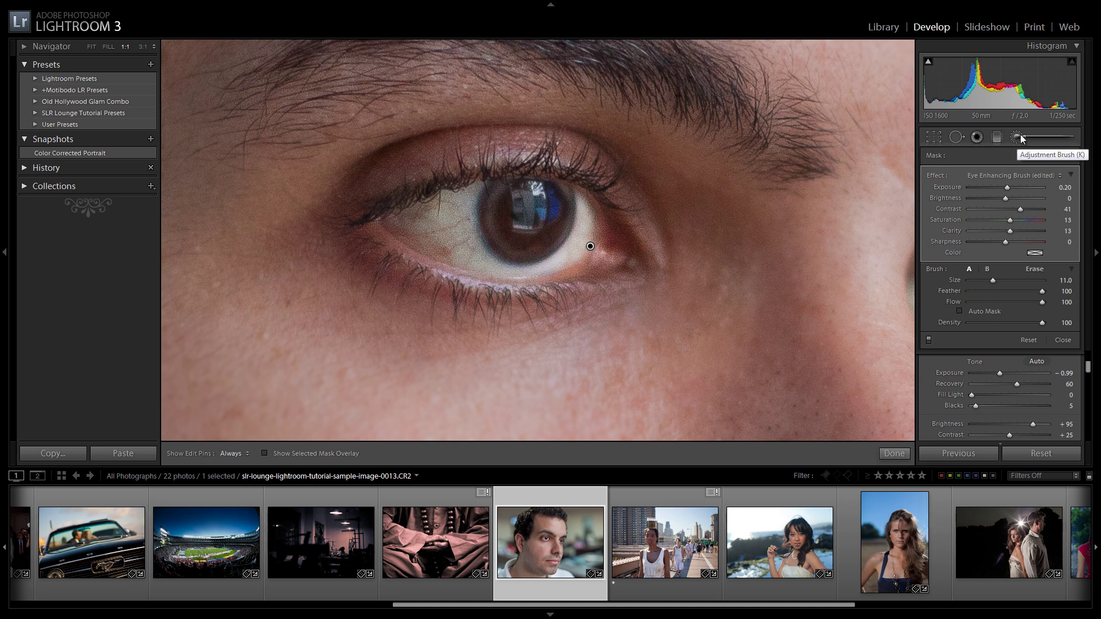
Step: Start a new adjustment with effects reset, Exposure -0.64 and Contrast 16
{"action": "left_click", "coordinate": [1043, 154]}
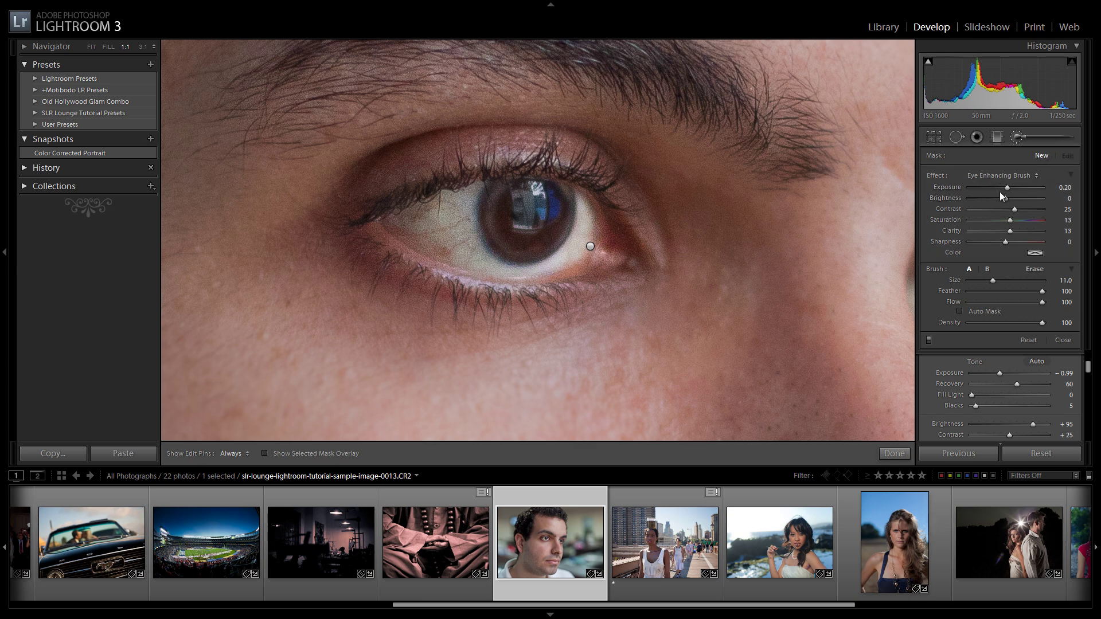
{"action": "left_click", "coordinate": [941, 177], "text": "alt"}
{"action": "left_click_drag", "start_coordinate": [1005, 188], "coordinate": [1000, 194]}
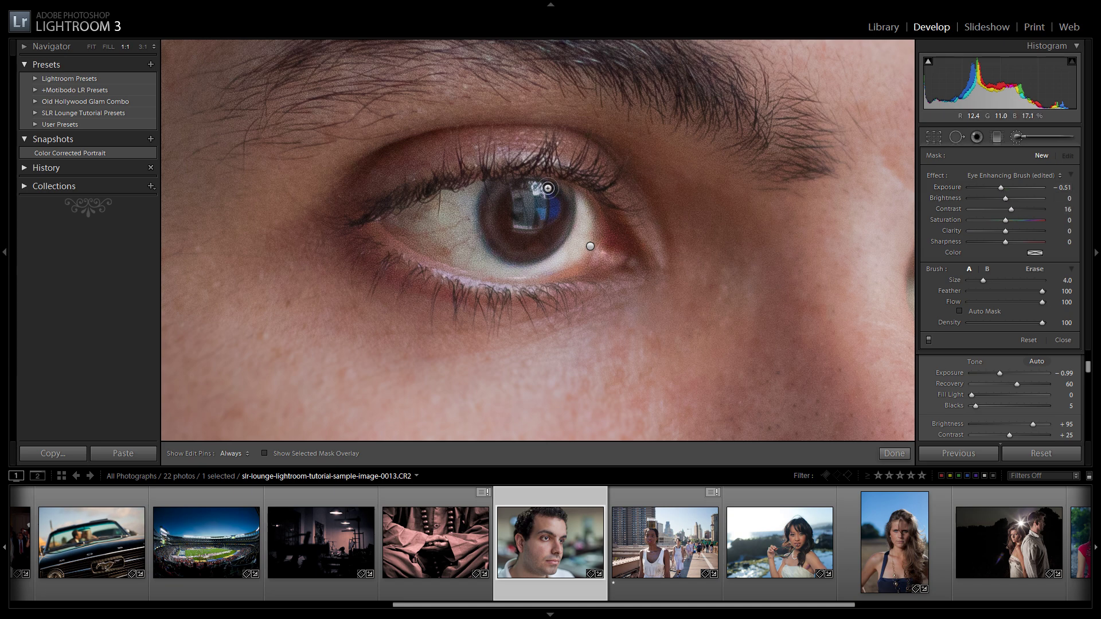
Step: Paint darkening along the iris edge with a smaller brush and erase the spill around it
{"action": "key", "text": "bracketleft"}
{"action": "key", "text": "bracketleft"}
{"action": "key", "text": "bracketleft"}
{"action": "key", "text": "bracketleft"}
{"action": "key", "text": "bracketleft"}
{"action": "key", "text": "h"}
{"action": "mouse_move", "coordinate": [534, 261]}
{"action": "left_mouse_down"}
{"action": "mouse_move", "coordinate": [571, 243]}
{"action": "mouse_move", "coordinate": [575, 195]}
{"action": "mouse_move", "coordinate": [563, 184]}
{"action": "mouse_move", "coordinate": [560, 237]}
{"action": "left_mouse_up"}
{"action": "key", "text": "h"}
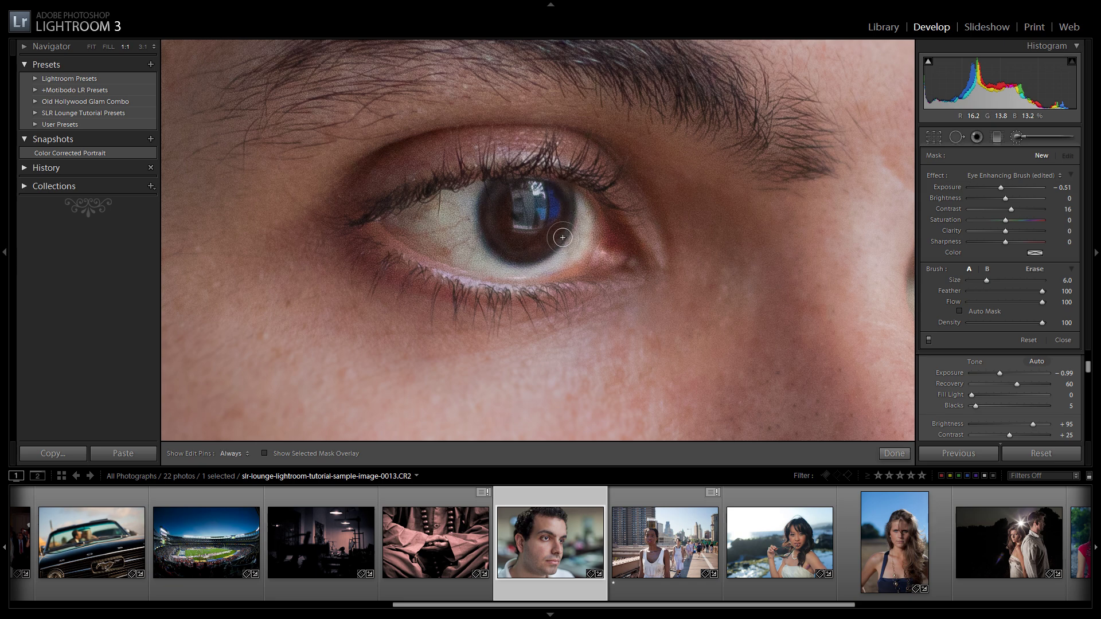
{"action": "key", "text": "alt"}
{"action": "scroll", "coordinate": [585, 186], "scroll_direction": "up", "scroll_amount": 3}
{"action": "key", "text": "h"}
{"action": "mouse_move", "coordinate": [588, 184]}
{"action": "left_mouse_down"}
{"action": "mouse_move", "coordinate": [570, 255]}
{"action": "mouse_move", "coordinate": [518, 277]}
{"action": "mouse_move", "coordinate": [487, 275]}
{"action": "mouse_move", "coordinate": [467, 255]}
{"action": "mouse_move", "coordinate": [453, 219]}
{"action": "mouse_move", "coordinate": [474, 171]}
{"action": "mouse_move", "coordinate": [460, 185]}
{"action": "mouse_move", "coordinate": [453, 232]}
{"action": "left_mouse_up"}
{"action": "key", "text": "h"}
{"action": "key", "text": "h"}
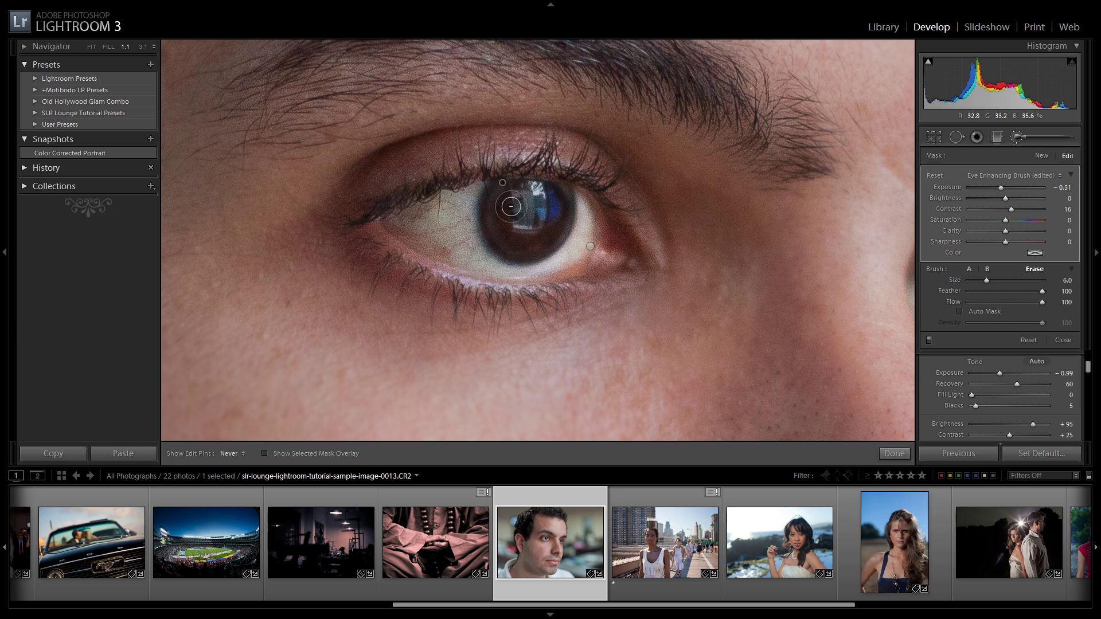
{"action": "scroll", "coordinate": [516, 210], "scroll_direction": "down", "scroll_amount": 1}
{"action": "key", "text": "h"}
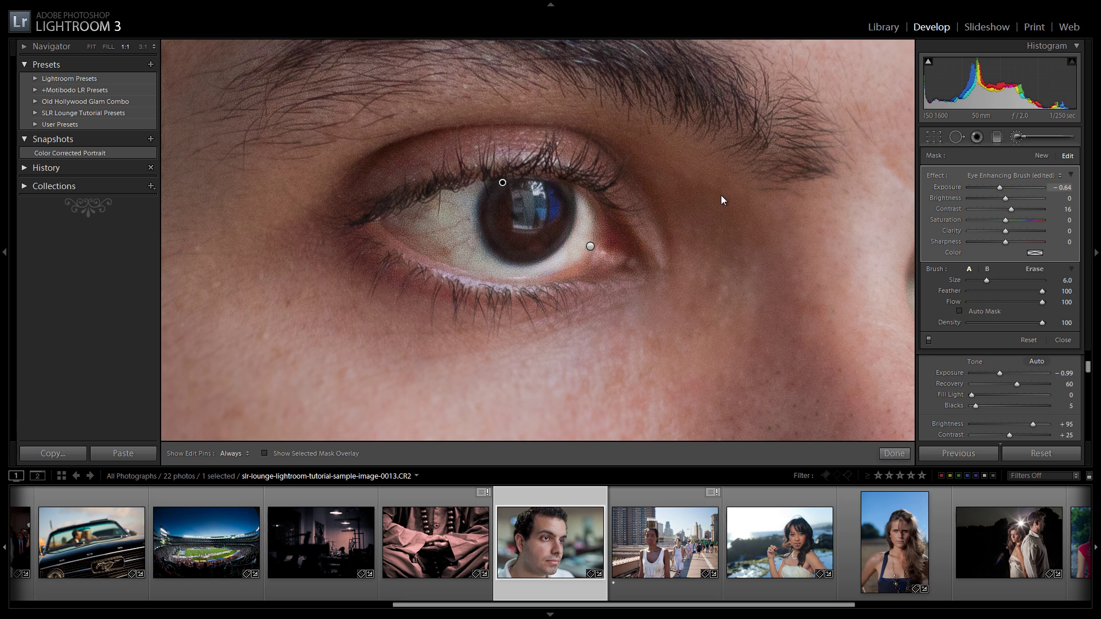
{"action": "key", "text": "alt"}
{"action": "scroll", "coordinate": [555, 168], "scroll_direction": "down", "scroll_amount": 1}
Step: Zoom in on the other eye and paint darkening around its iris edge, then zoom back out
{"action": "key", "text": "h"}
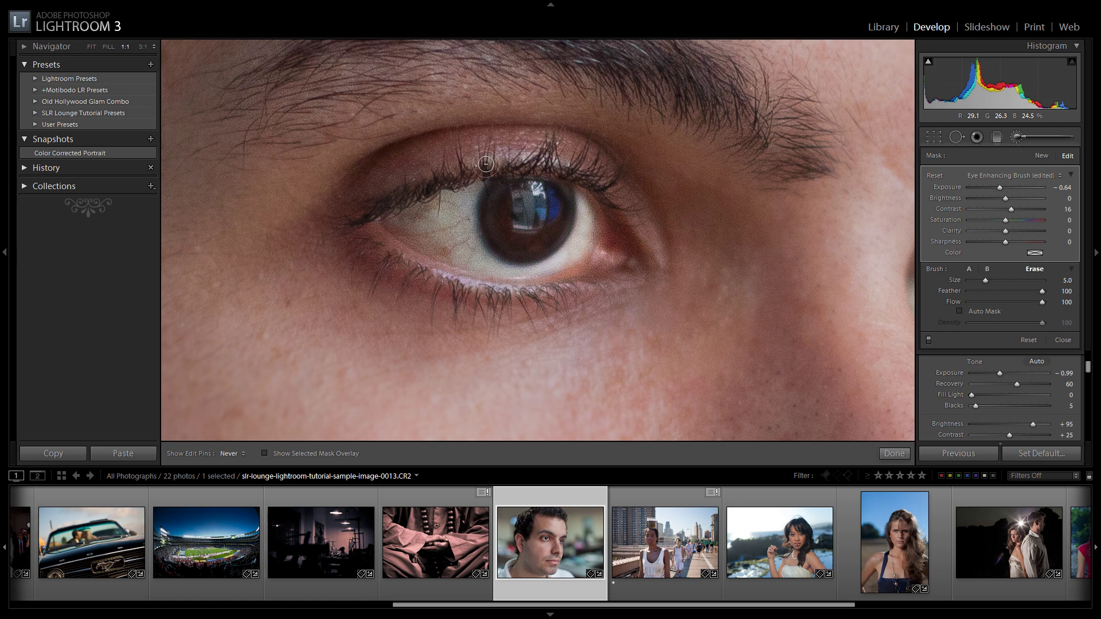
{"action": "key", "text": "h"}
{"action": "left_click", "coordinate": [680, 222]}
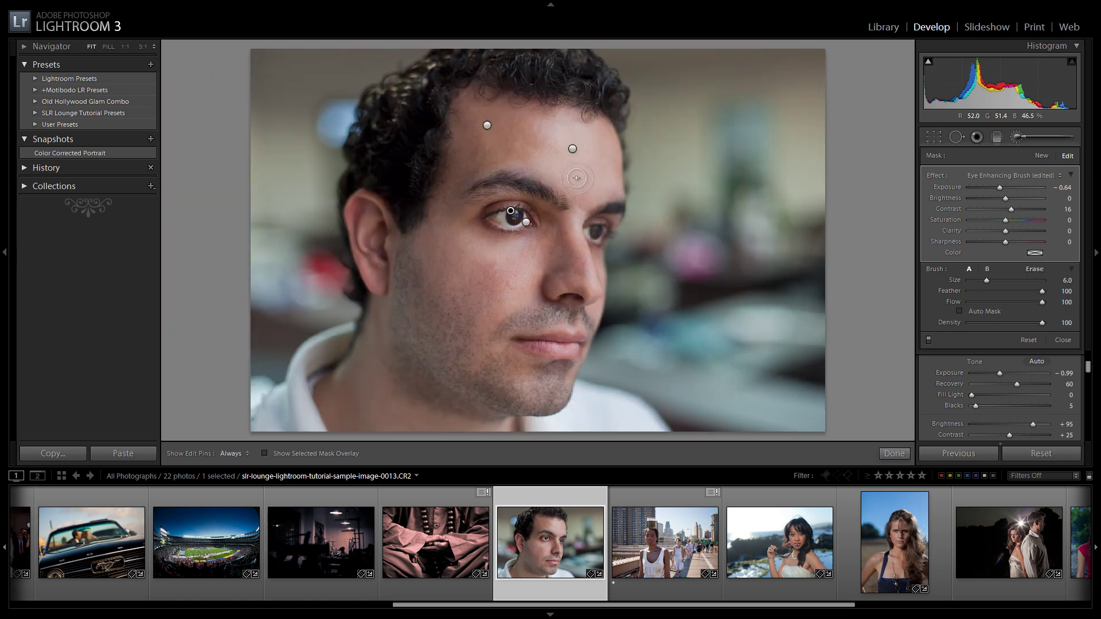
{"action": "left_click", "coordinate": [1017, 138]}
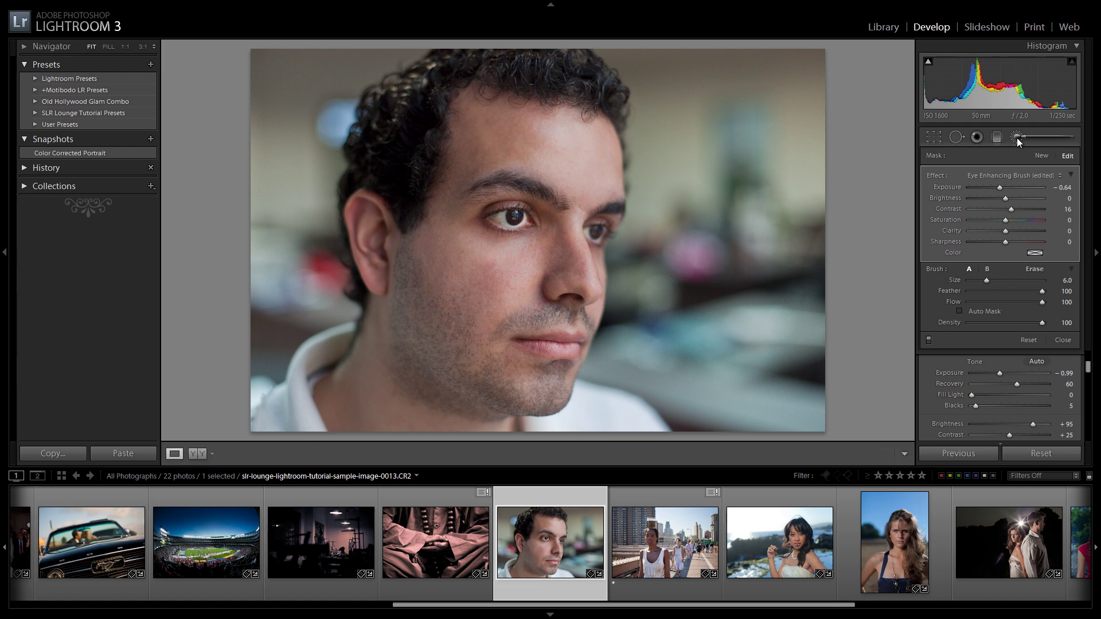
{"action": "left_click", "coordinate": [607, 237]}
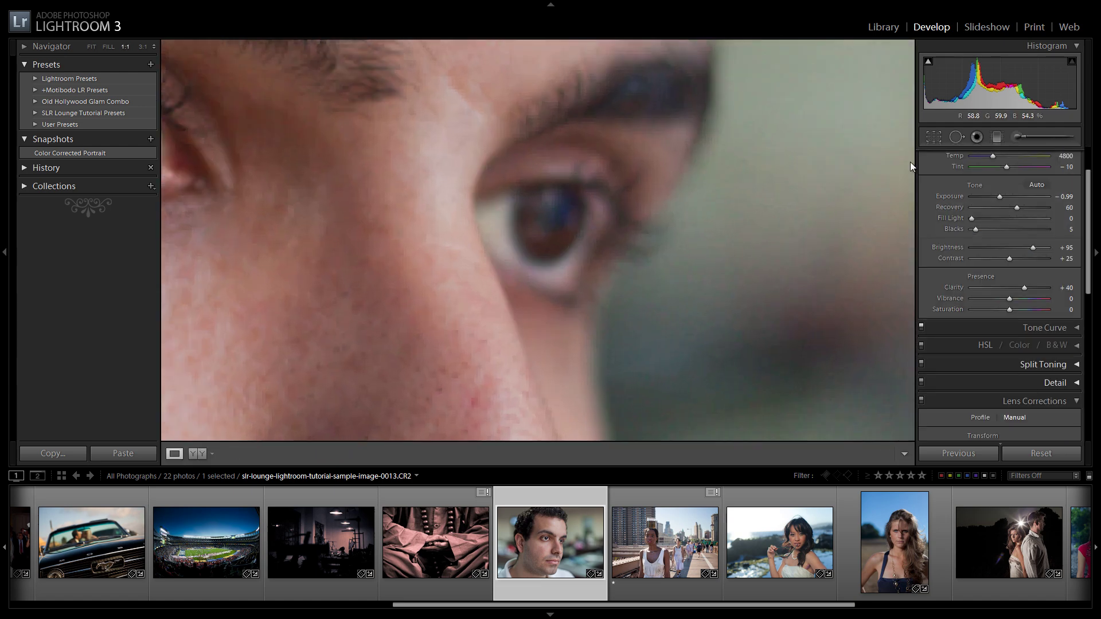
{"action": "left_click", "coordinate": [1016, 139]}
{"action": "key", "text": "h"}
{"action": "key", "text": "bracketright"}
{"action": "mouse_move", "coordinate": [562, 222]}
{"action": "left_mouse_down"}
{"action": "mouse_move", "coordinate": [567, 274]}
{"action": "mouse_move", "coordinate": [593, 238]}
{"action": "mouse_move", "coordinate": [576, 230]}
{"action": "mouse_move", "coordinate": [554, 253]}
{"action": "mouse_move", "coordinate": [591, 241]}
{"action": "left_mouse_up"}
{"action": "key", "text": "h"}
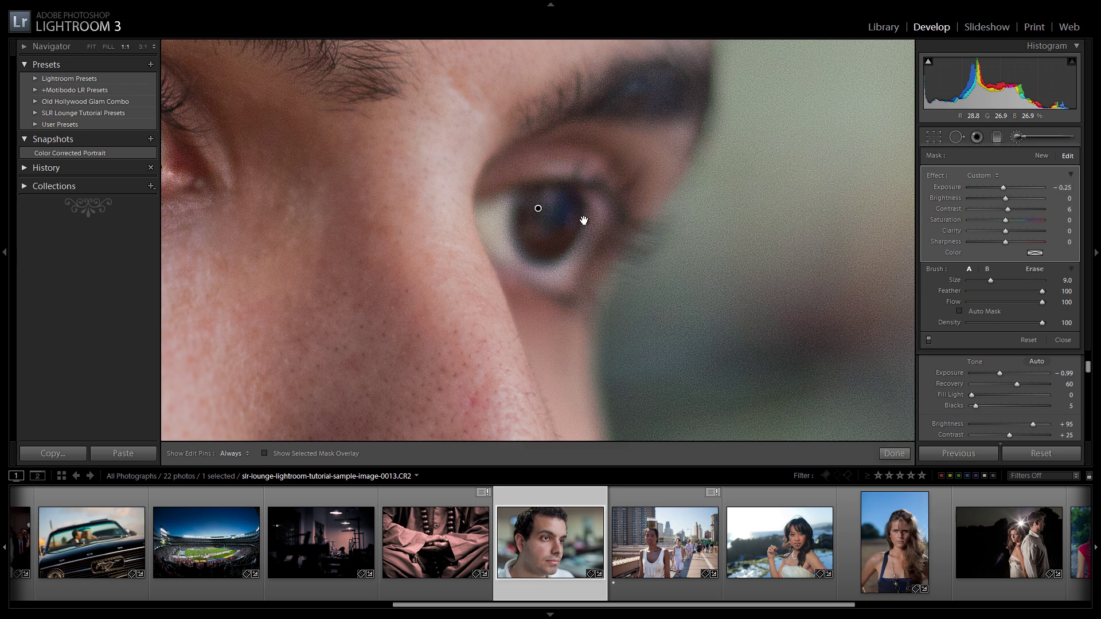
{"action": "key", "text": "z"}
Step: Review the iris-darkening and eye-brightening pins, then close the Adjustment Brush
{"action": "left_click", "coordinate": [1013, 140]}
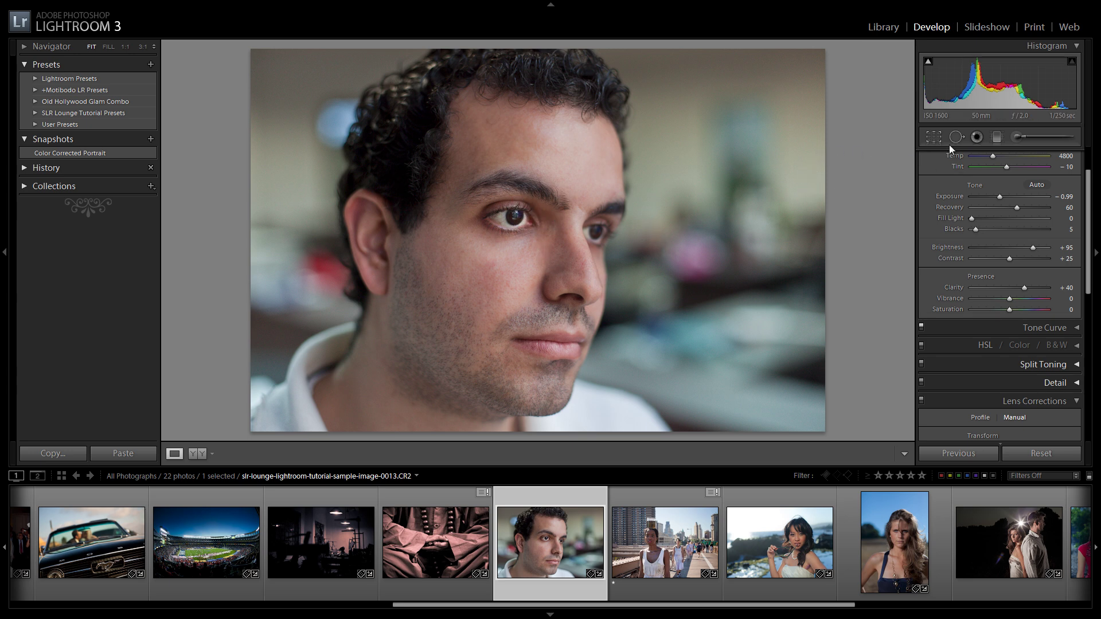
{"action": "left_click", "coordinate": [1019, 137]}
{"action": "left_click", "coordinate": [511, 211]}
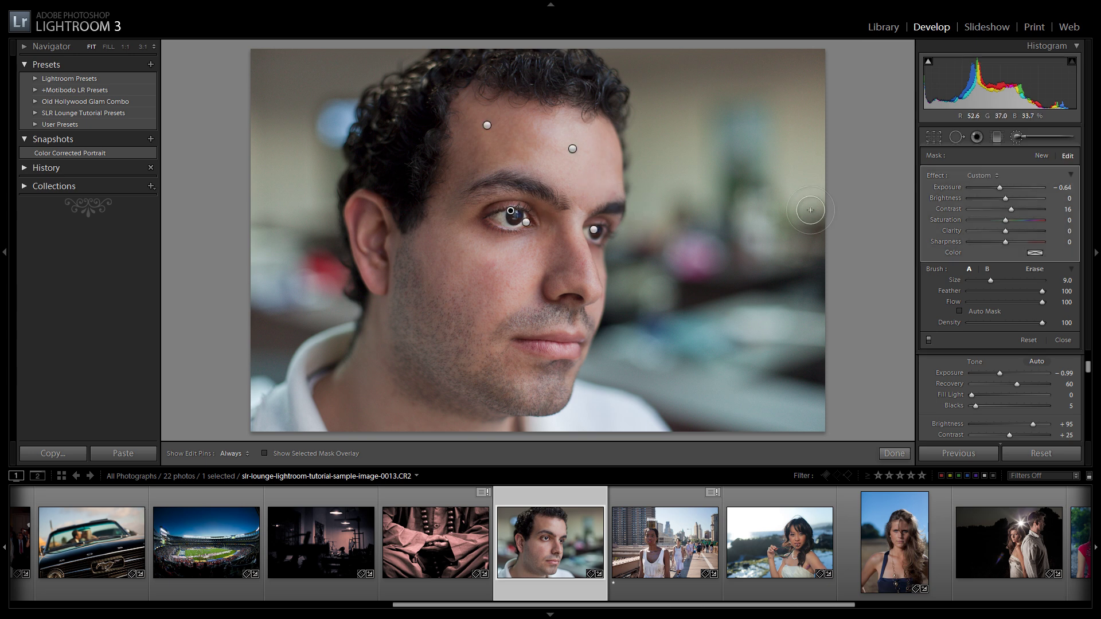
{"action": "left_click", "coordinate": [526, 222]}
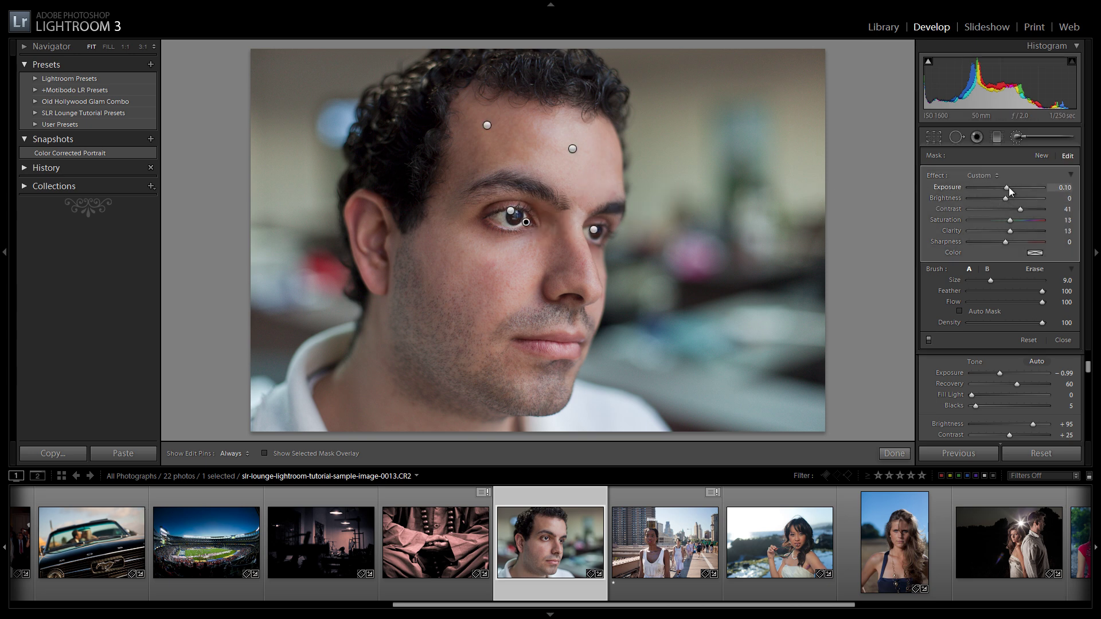
{"action": "left_click", "coordinate": [1015, 138]}
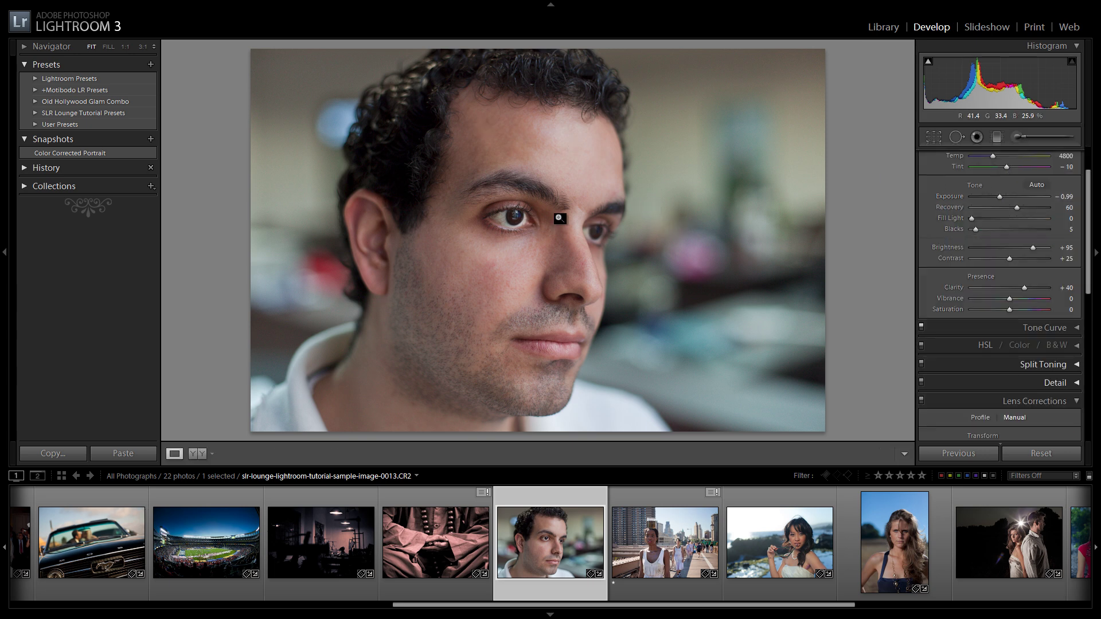
Step: Toggle twice between the Before and After views to compare the retouch
{"action": "key", "text": "backslash"}
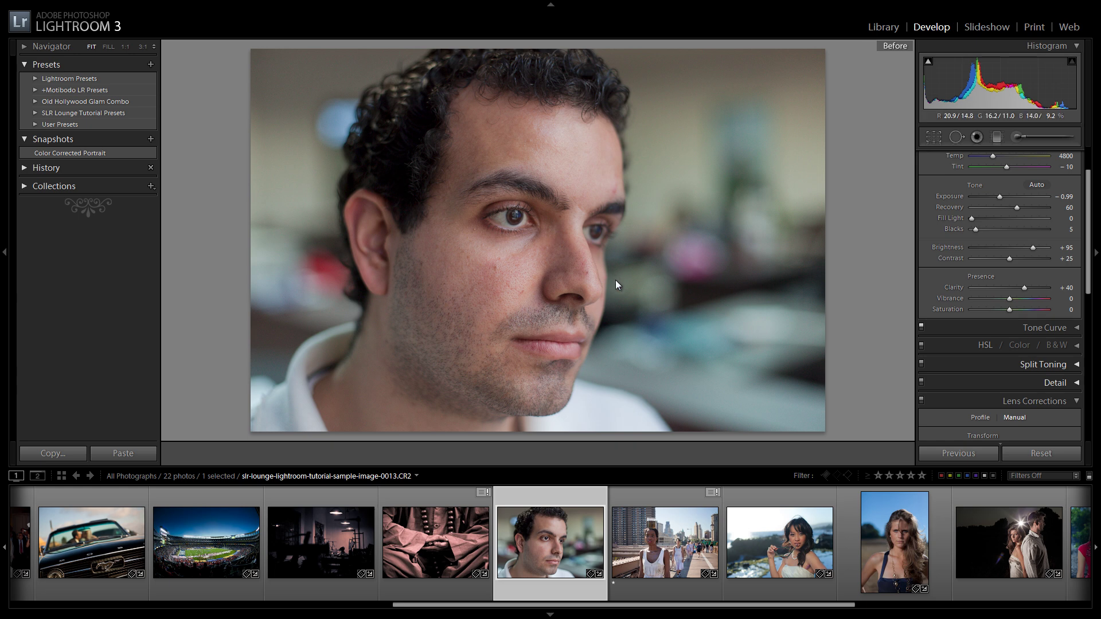
{"action": "key", "text": "backslash"}
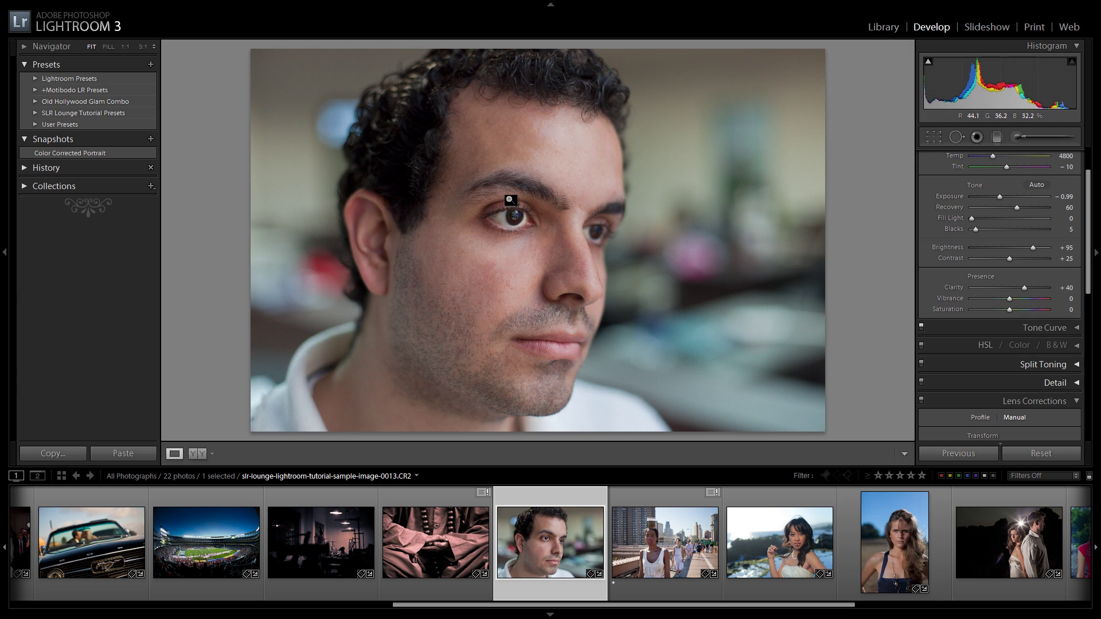
{"action": "key", "text": "backslash"}
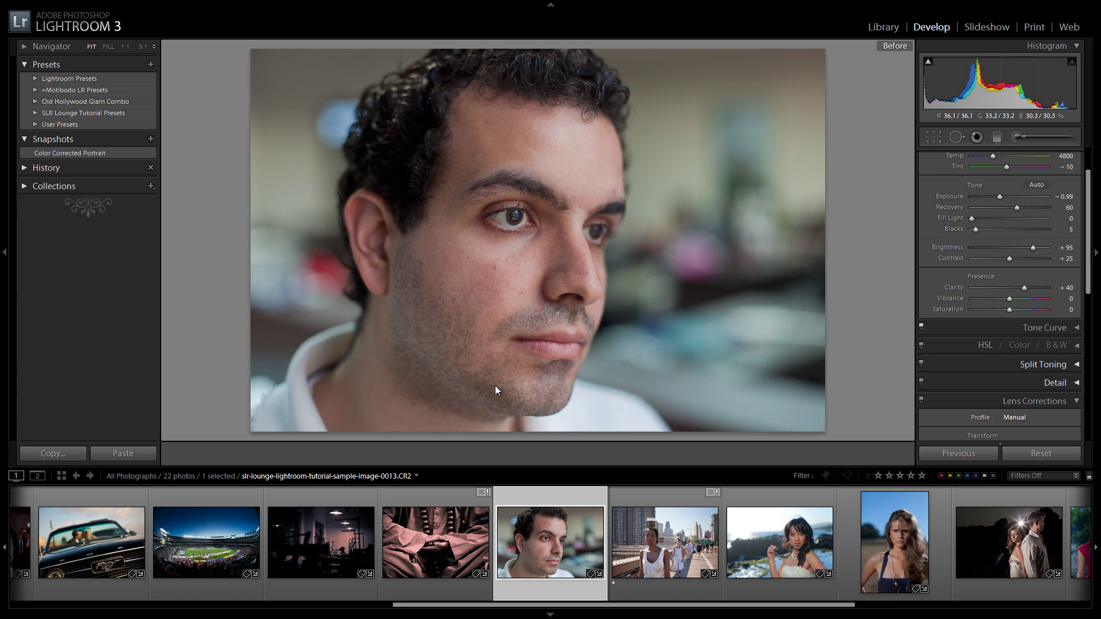
{"action": "key", "text": "backslash"}
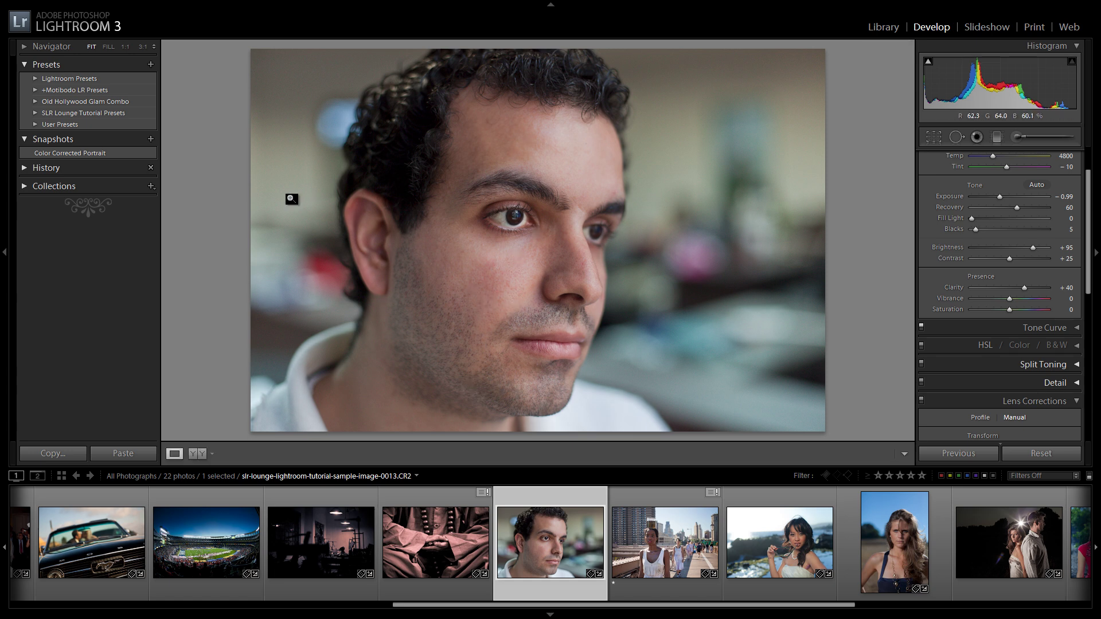
Step: Create a new snapshot named Retouched Portrait
{"action": "left_click", "coordinate": [150, 140]}
{"action": "type", "text": "Retouched Portrait"}
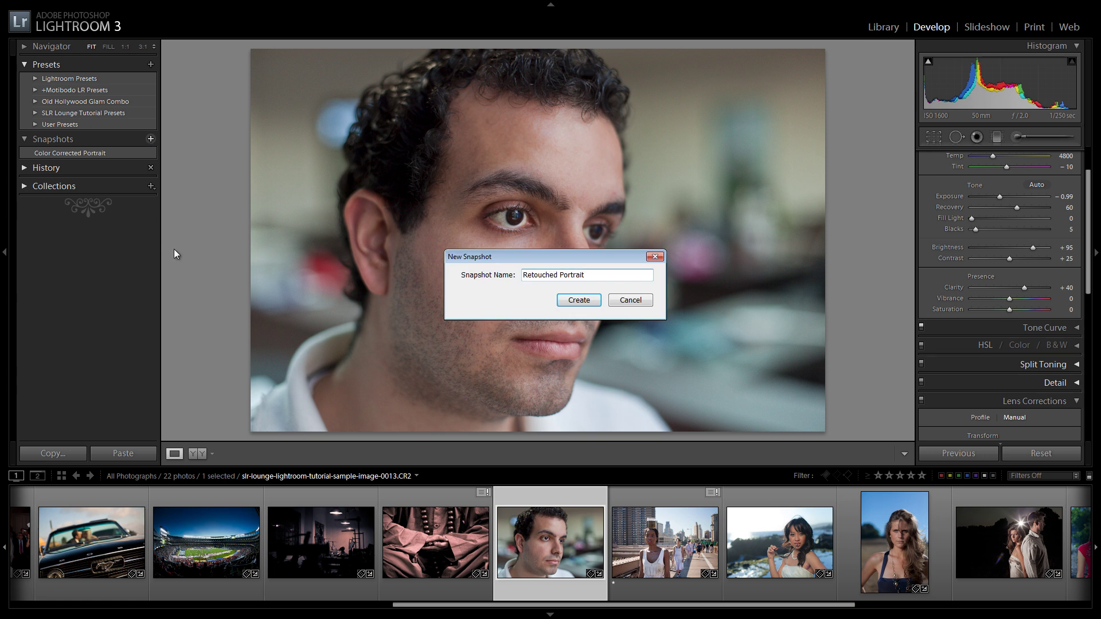
{"action": "key", "text": "Return"}
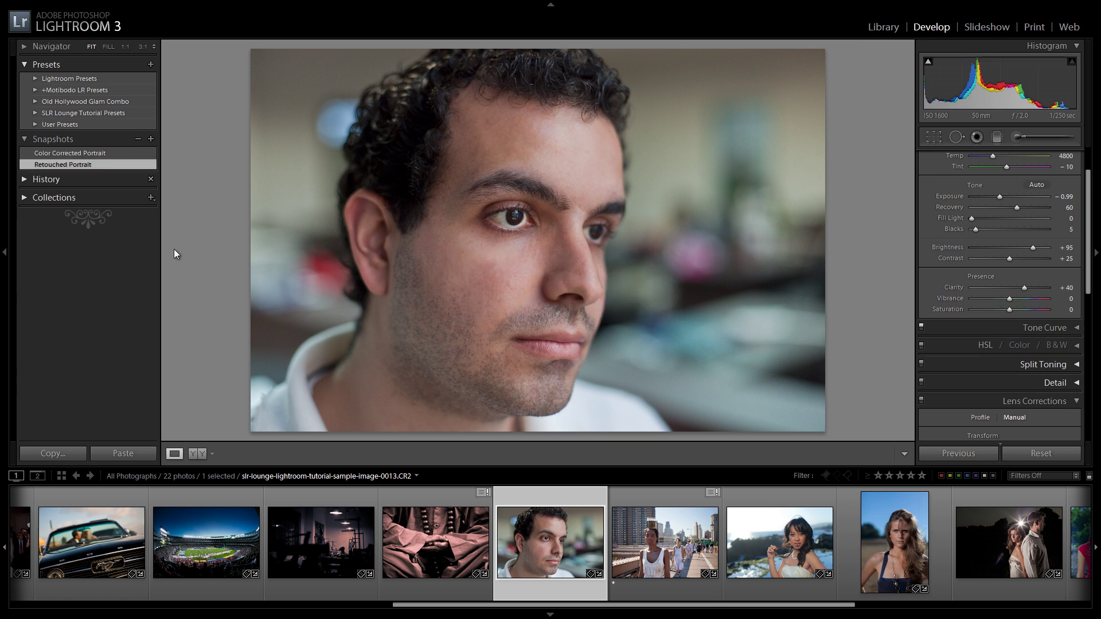